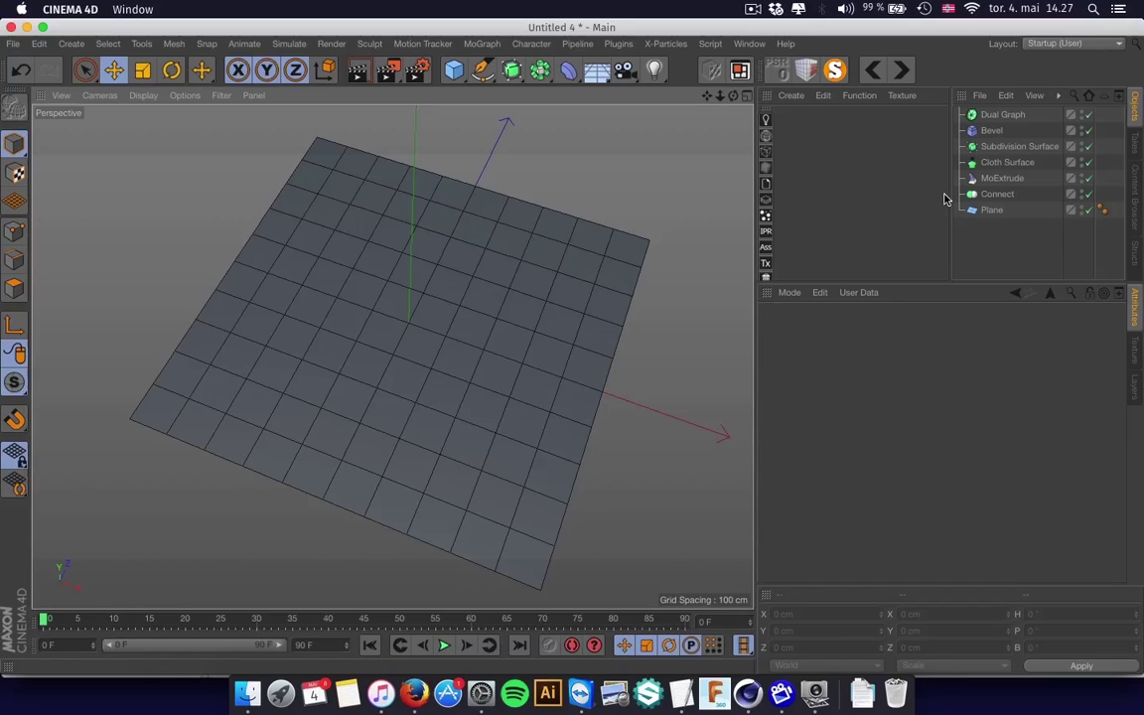
- Delete every object from Dual Graph through Connect, keeping only the plane, and select the plane
{"action": "left_click", "coordinate": [1003, 195]}
{"action": "left_click", "coordinate": [991, 116], "text": "shift"}
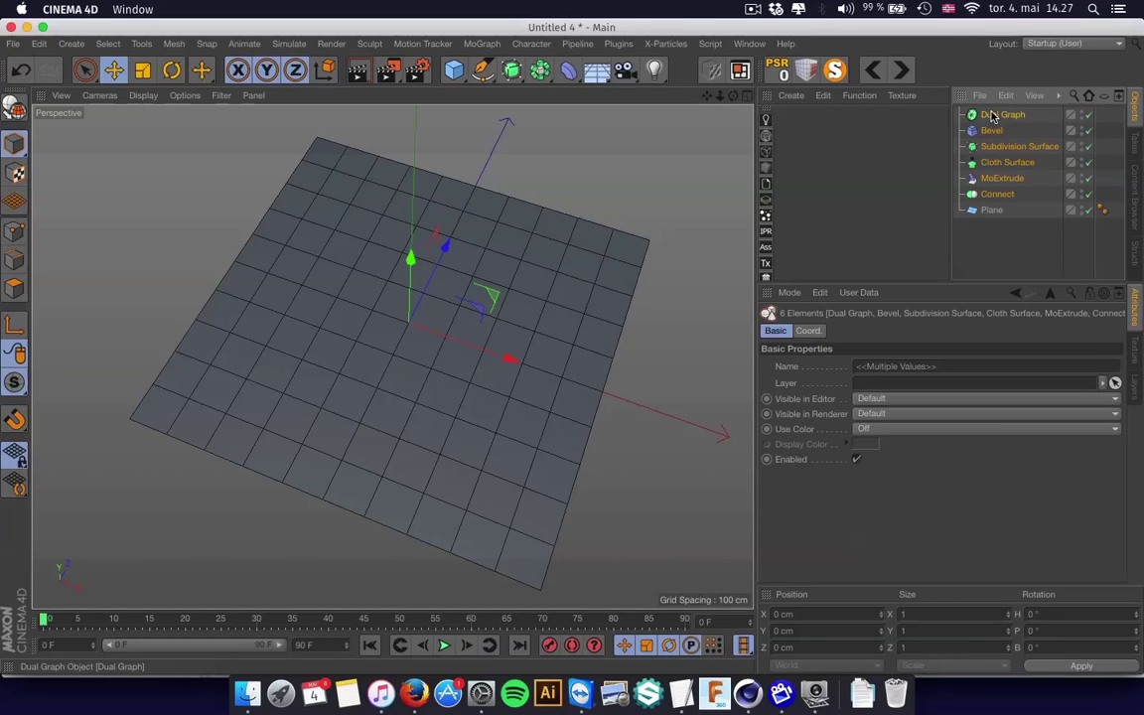
{"action": "key", "text": "Delete"}
{"action": "left_click", "coordinate": [990, 116]}
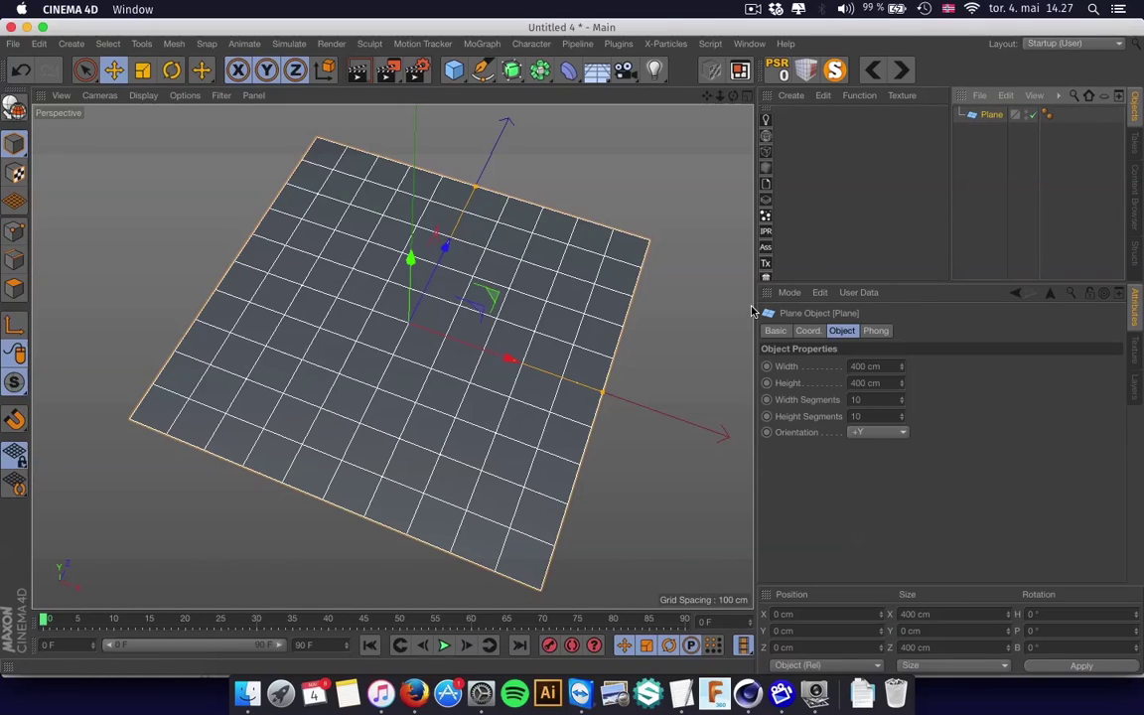
- Add a Bevel deformer and make it a child of the plane
{"action": "left_click_drag", "start_coordinate": [575, 223], "coordinate": [544, 219], "text": "alt"}
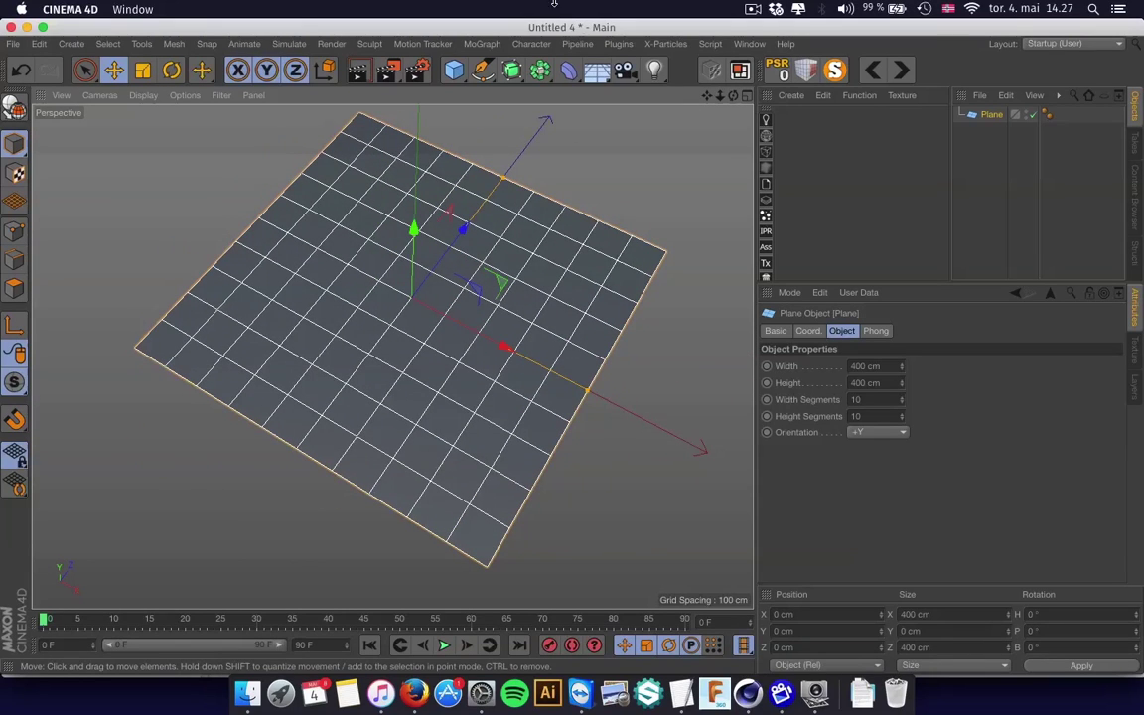
{"action": "left_click_drag", "start_coordinate": [568, 71], "coordinate": [744, 295]}
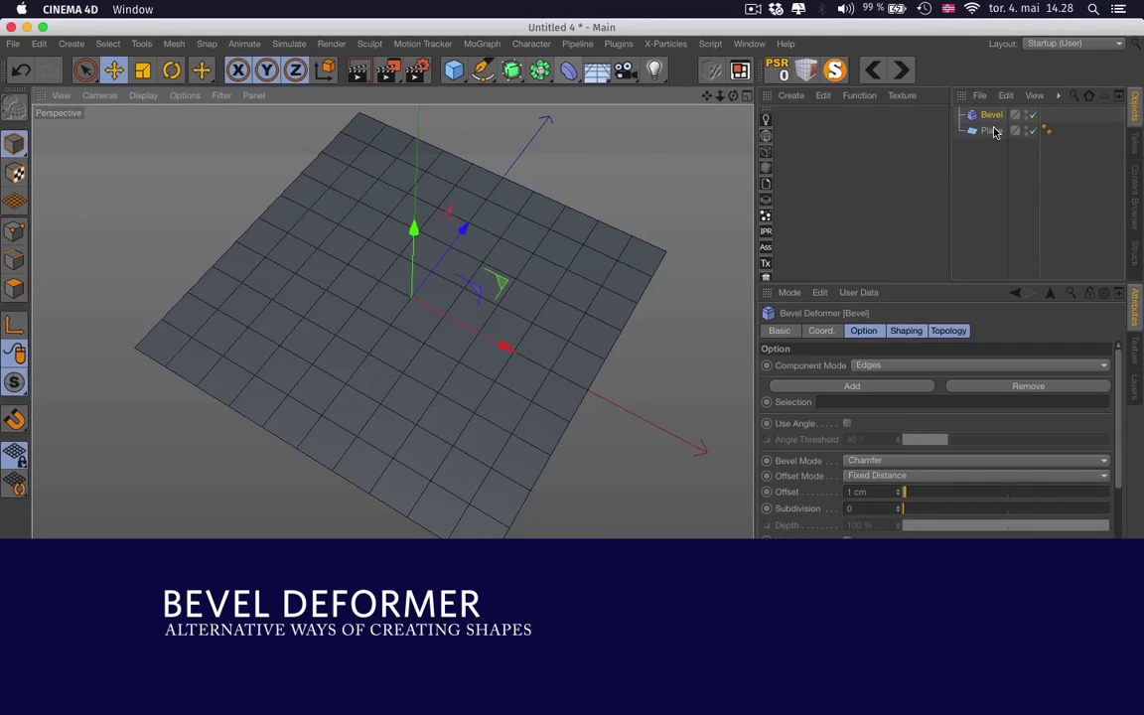
{"action": "left_click_drag", "start_coordinate": [990, 115], "coordinate": [986, 131]}
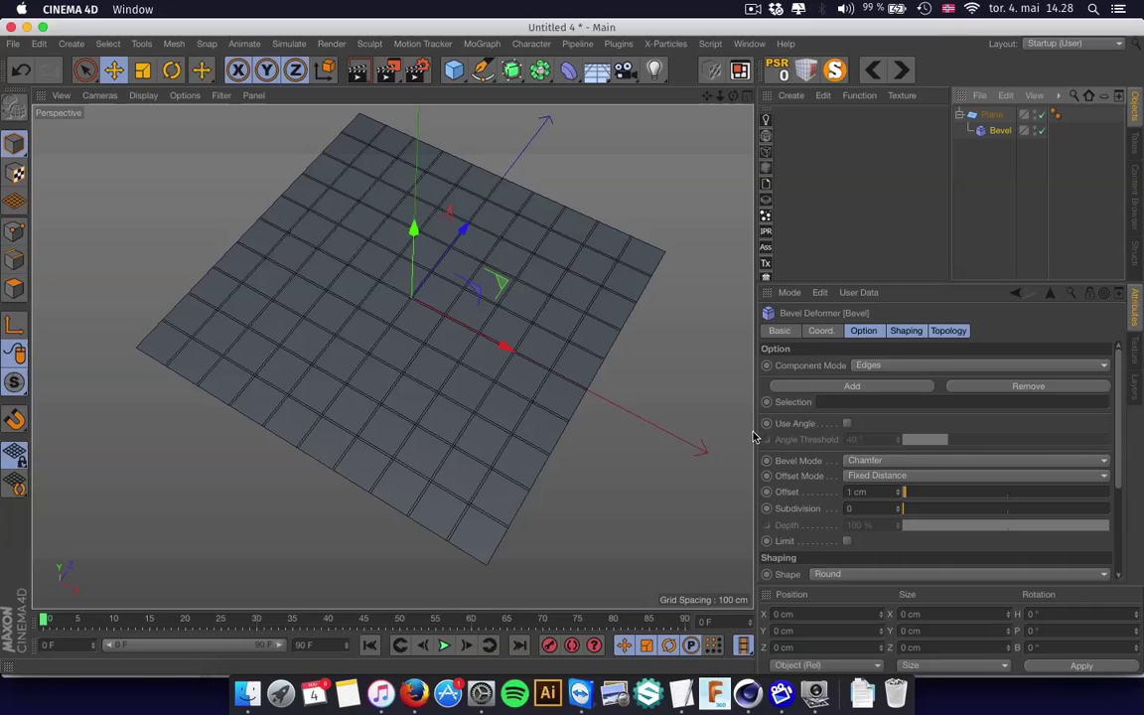
- Set the Bevel deformer's component mode to Points, enable Limit and set the offset to 27 cm
{"action": "left_click", "coordinate": [868, 365]}
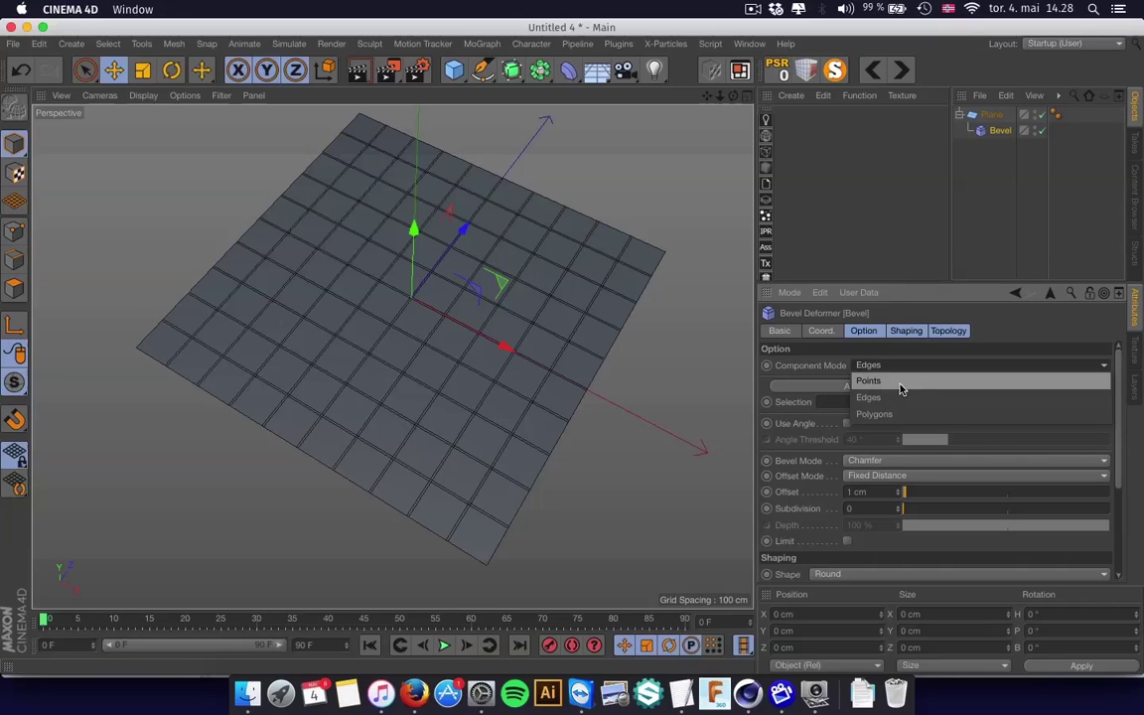
{"action": "left_click", "coordinate": [886, 383]}
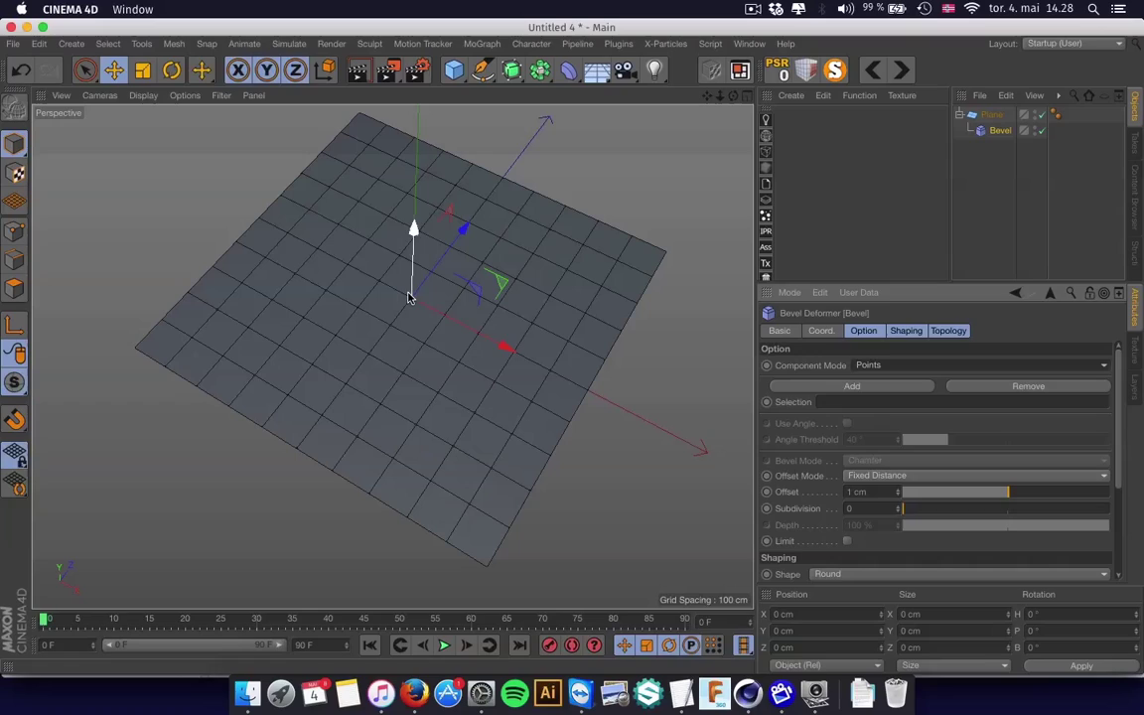
{"action": "mouse_move", "coordinate": [1014, 498]}
{"action": "left_mouse_down"}
{"action": "mouse_move", "coordinate": [1064, 502]}
{"action": "mouse_move", "coordinate": [1033, 500]}
{"action": "left_mouse_up"}
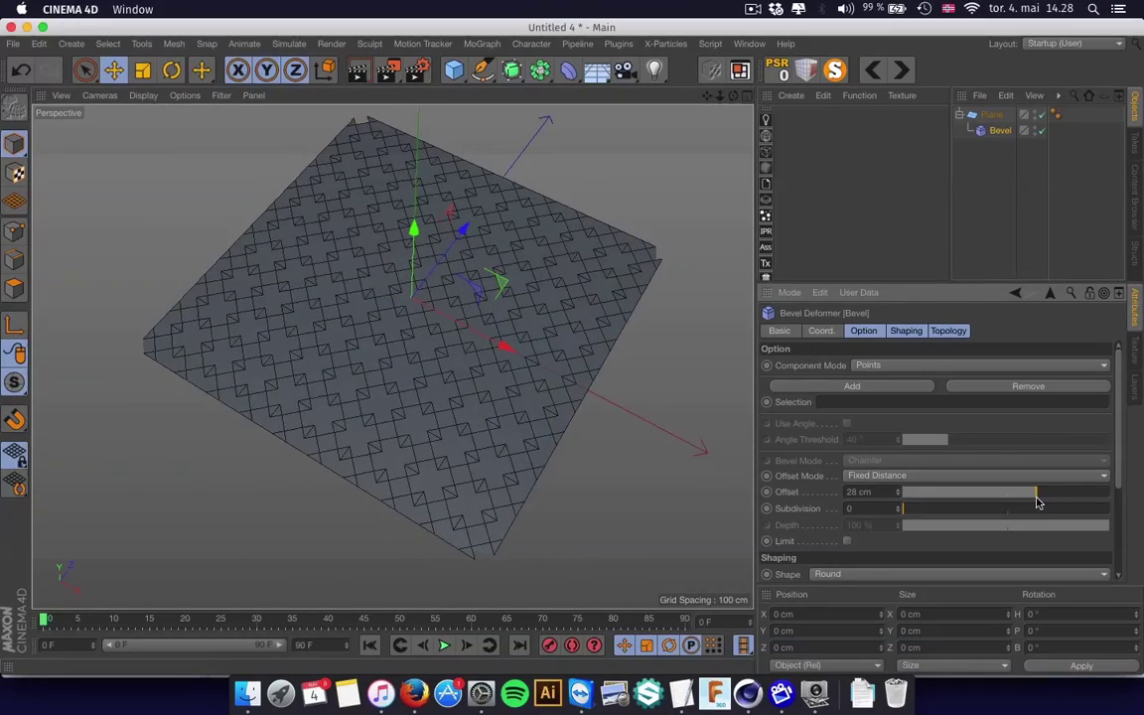
{"action": "left_click", "coordinate": [846, 541]}
{"action": "mouse_move", "coordinate": [1033, 495]}
{"action": "left_mouse_down"}
{"action": "mouse_move", "coordinate": [1022, 497]}
{"action": "mouse_move", "coordinate": [1033, 494]}
{"action": "left_mouse_up"}
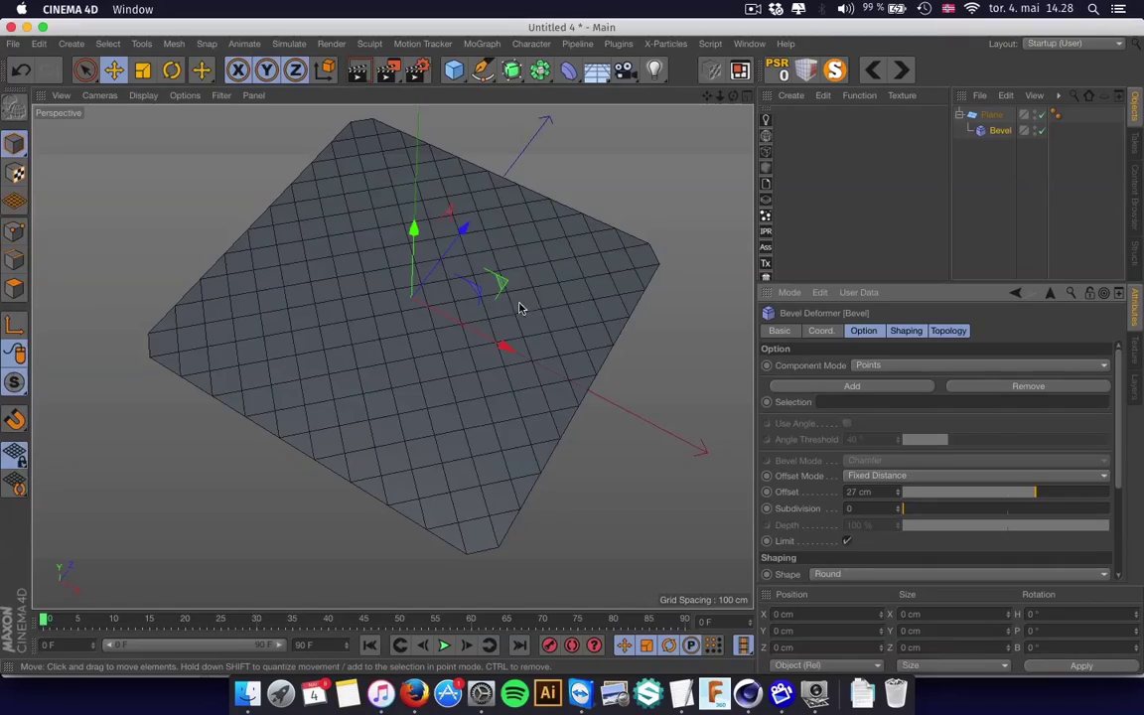
{"action": "left_click_drag", "start_coordinate": [520, 309], "coordinate": [397, 286], "text": "alt"}
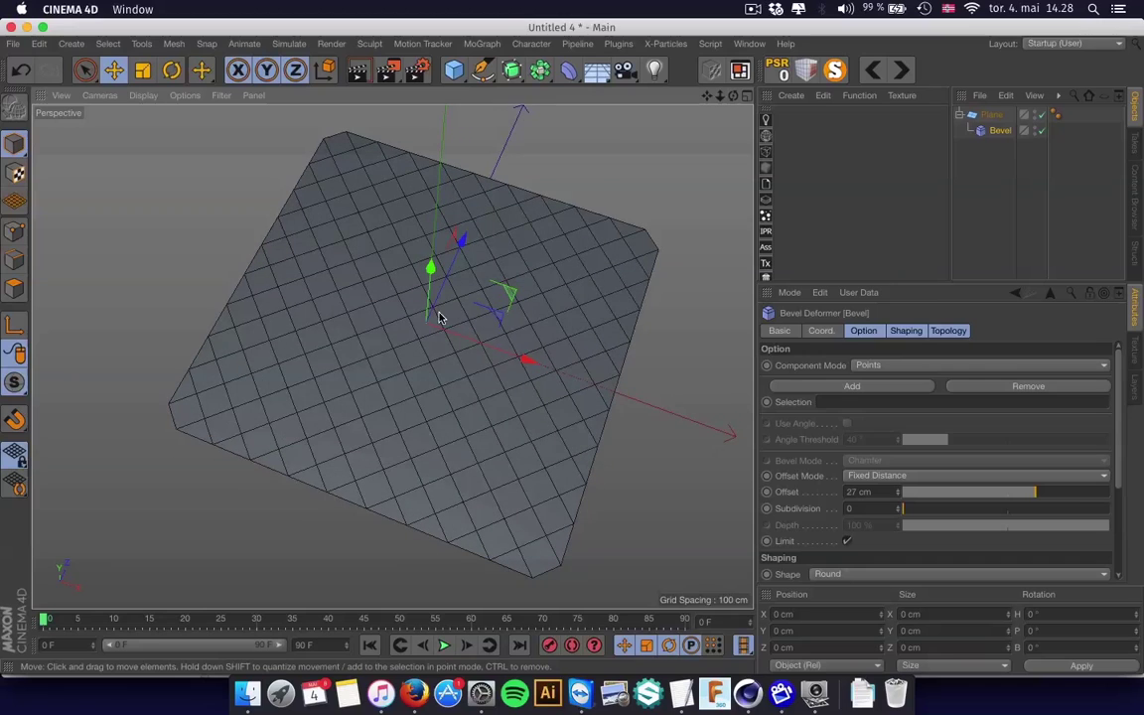
- Try a 12 cm offset on the Bevel deformer and restore it to 27 cm
{"action": "left_click", "coordinate": [599, 254]}
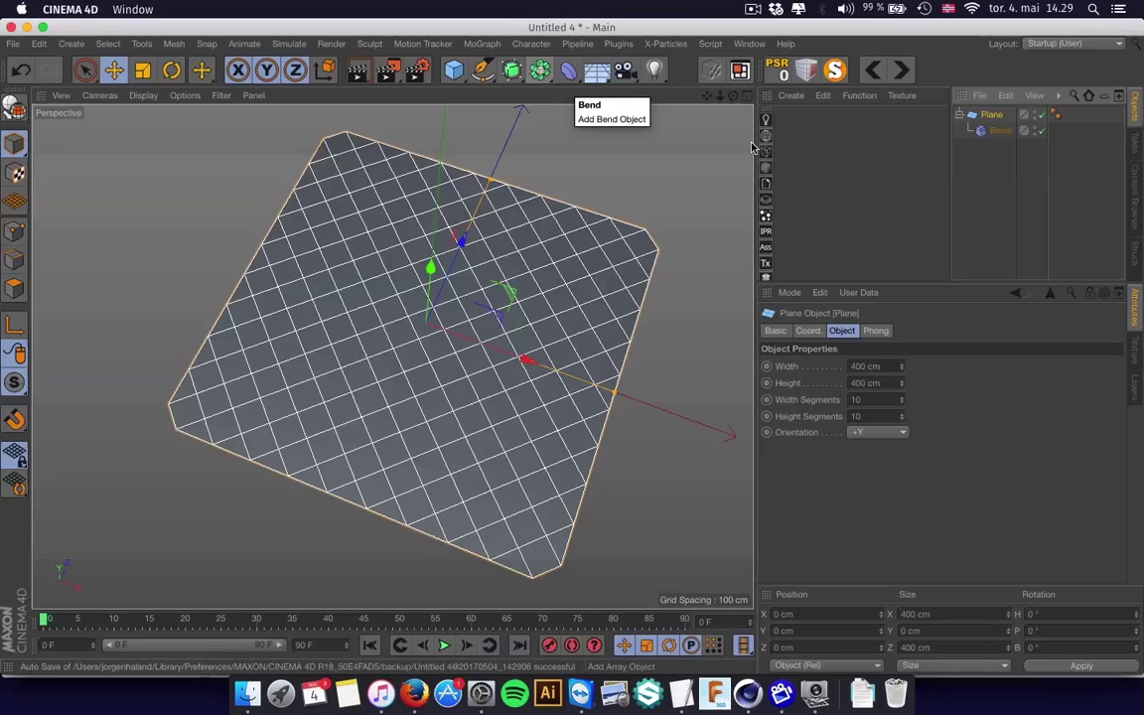
{"action": "left_click", "coordinate": [999, 130]}
{"action": "left_click_drag", "start_coordinate": [1013, 487], "coordinate": [1018, 493]}
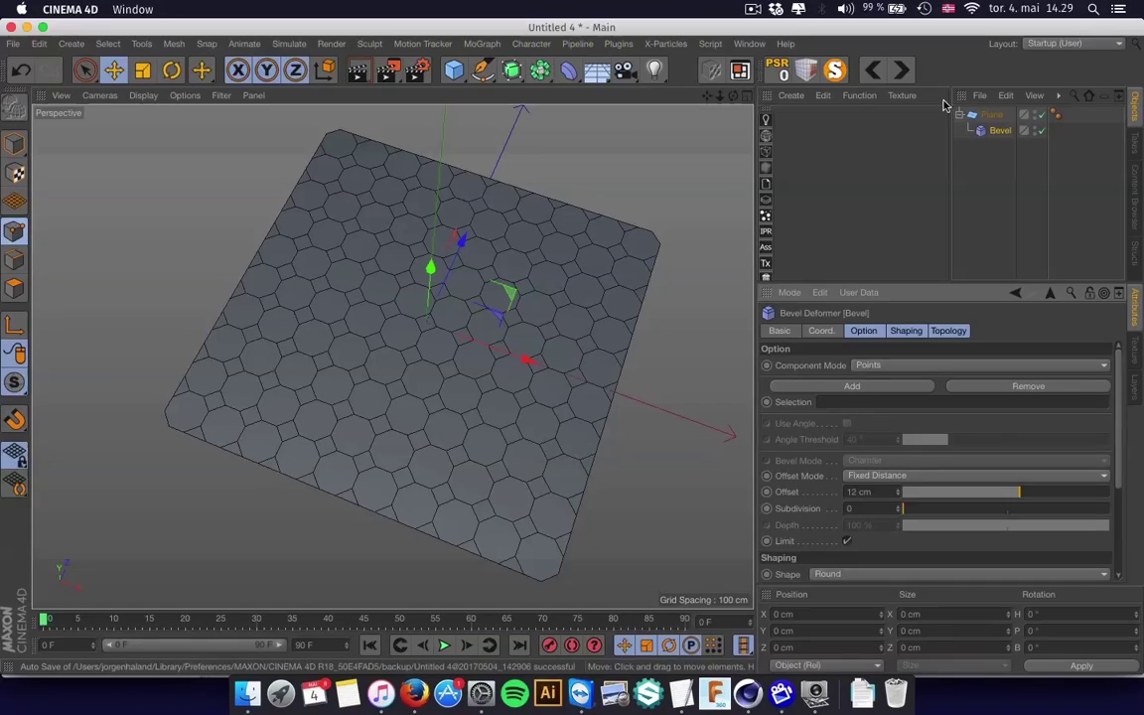
{"action": "left_click", "coordinate": [427, 265]}
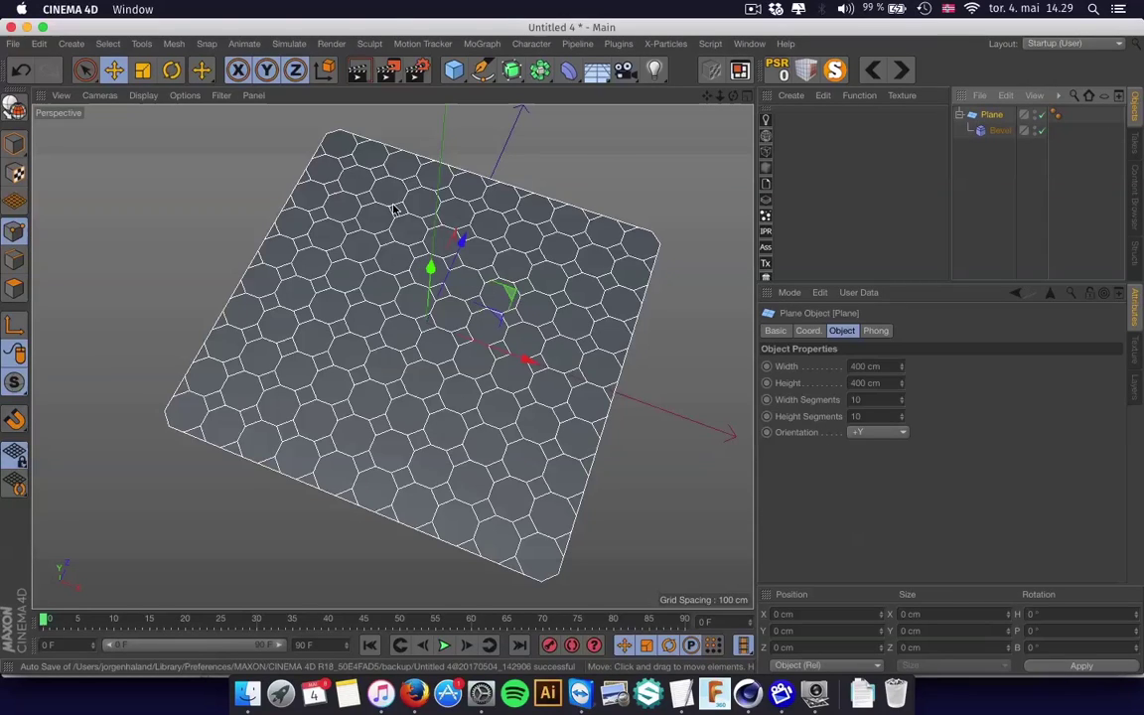
{"action": "left_click", "coordinate": [996, 130]}
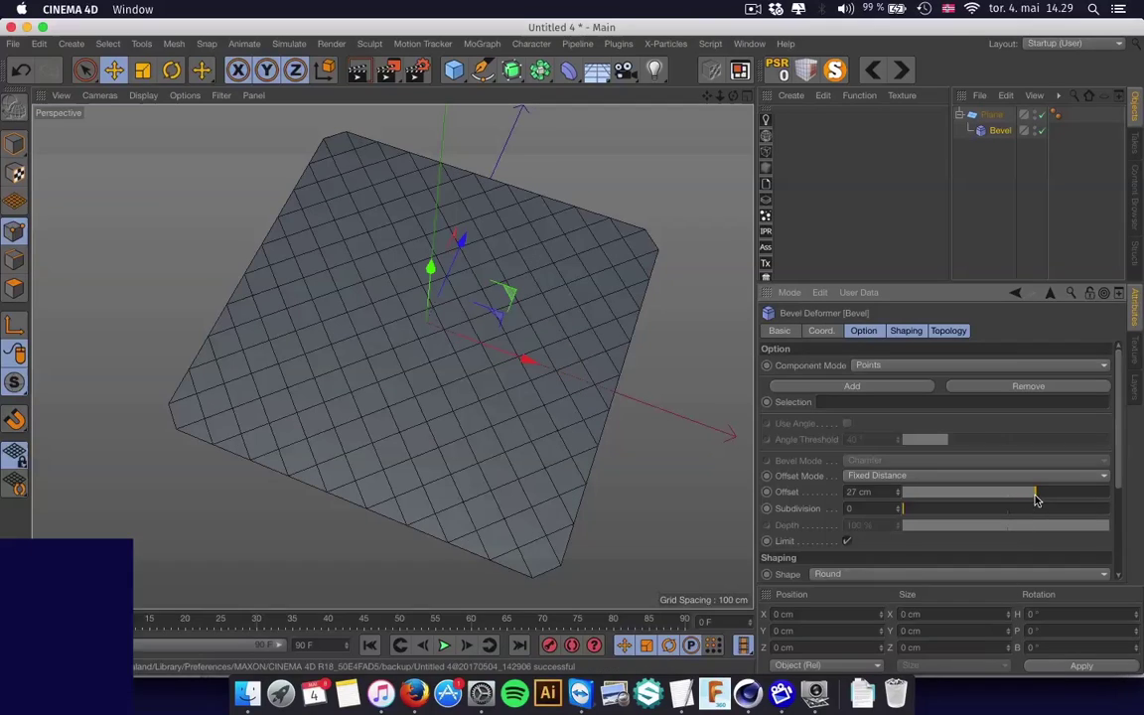
- Place the beveled plane inside a Connect object and group the Connect object under a null
{"action": "left_click", "coordinate": [549, 78]}
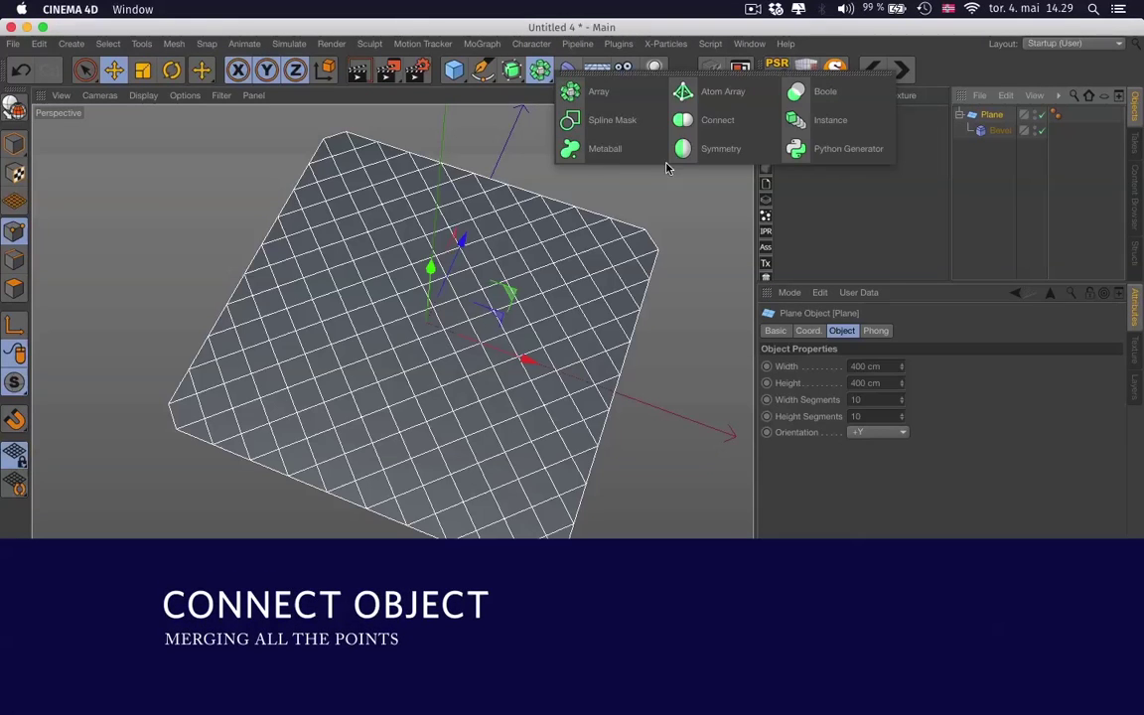
{"action": "left_click", "coordinate": [715, 120], "text": "alt"}
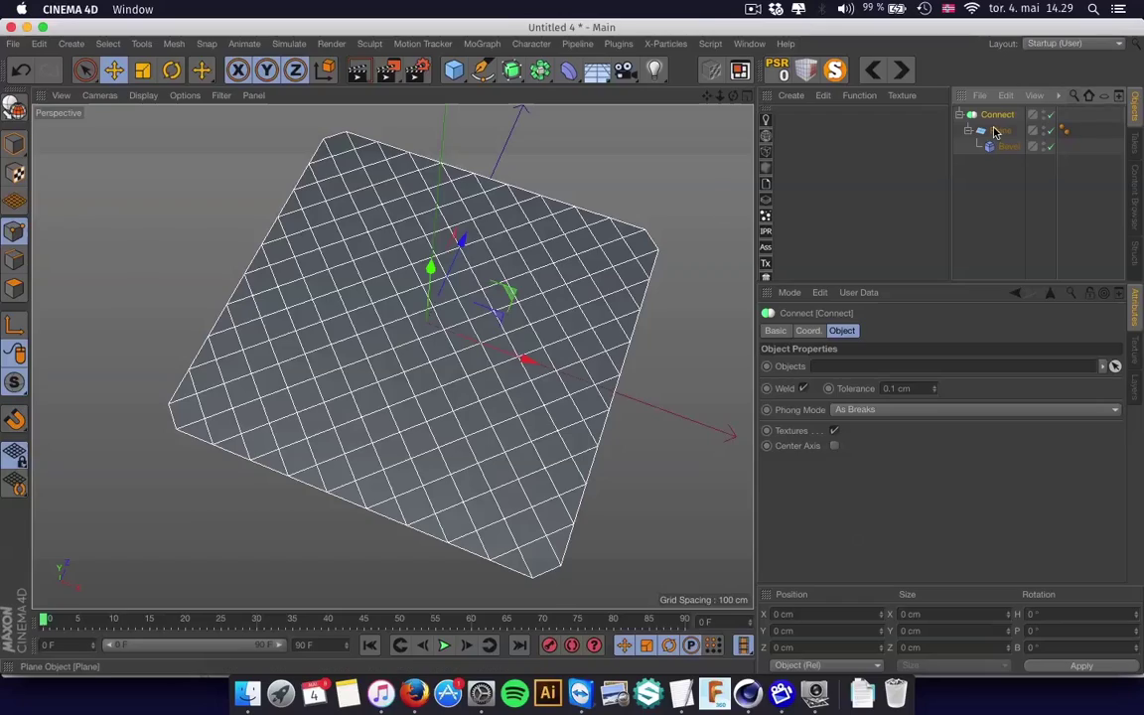
{"action": "mouse_move", "coordinate": [407, 375]}
{"action": "left_mouse_down", "text": "alt"}
{"action": "mouse_move", "coordinate": [486, 273]}
{"action": "mouse_move", "coordinate": [388, 316]}
{"action": "mouse_move", "coordinate": [394, 409]}
{"action": "mouse_move", "coordinate": [467, 378]}
{"action": "mouse_move", "coordinate": [399, 389]}
{"action": "left_mouse_up", "text": "alt"}
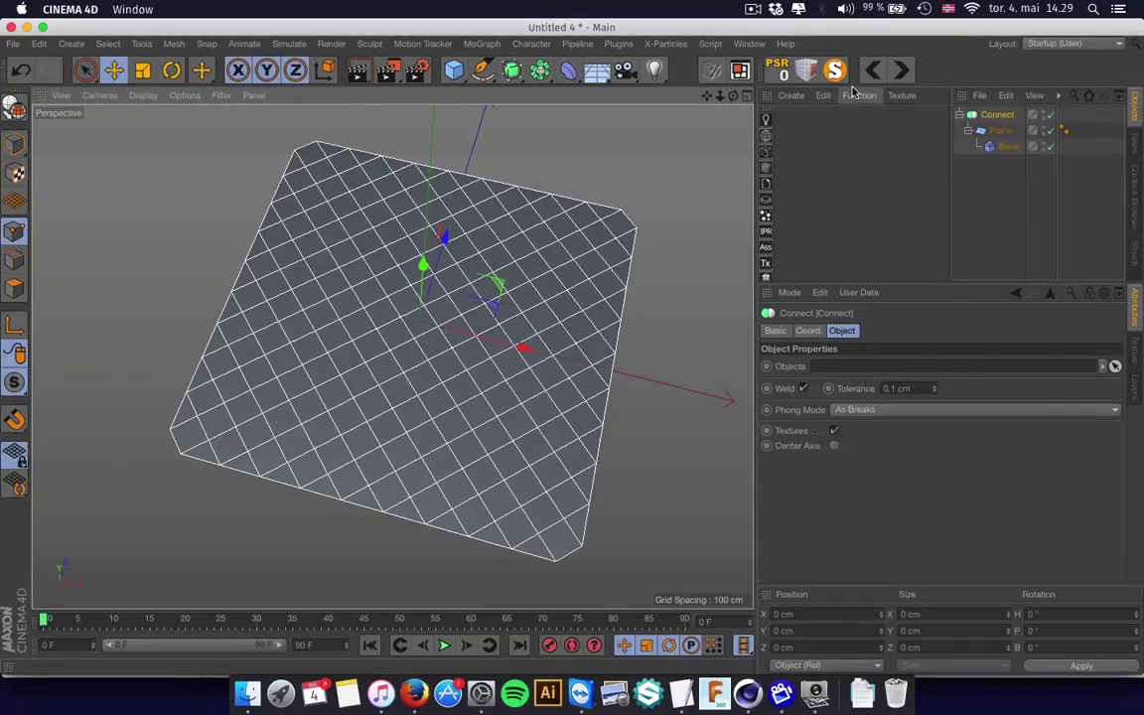
{"action": "key", "text": "alt+g"}
{"action": "left_click", "coordinate": [961, 116]}
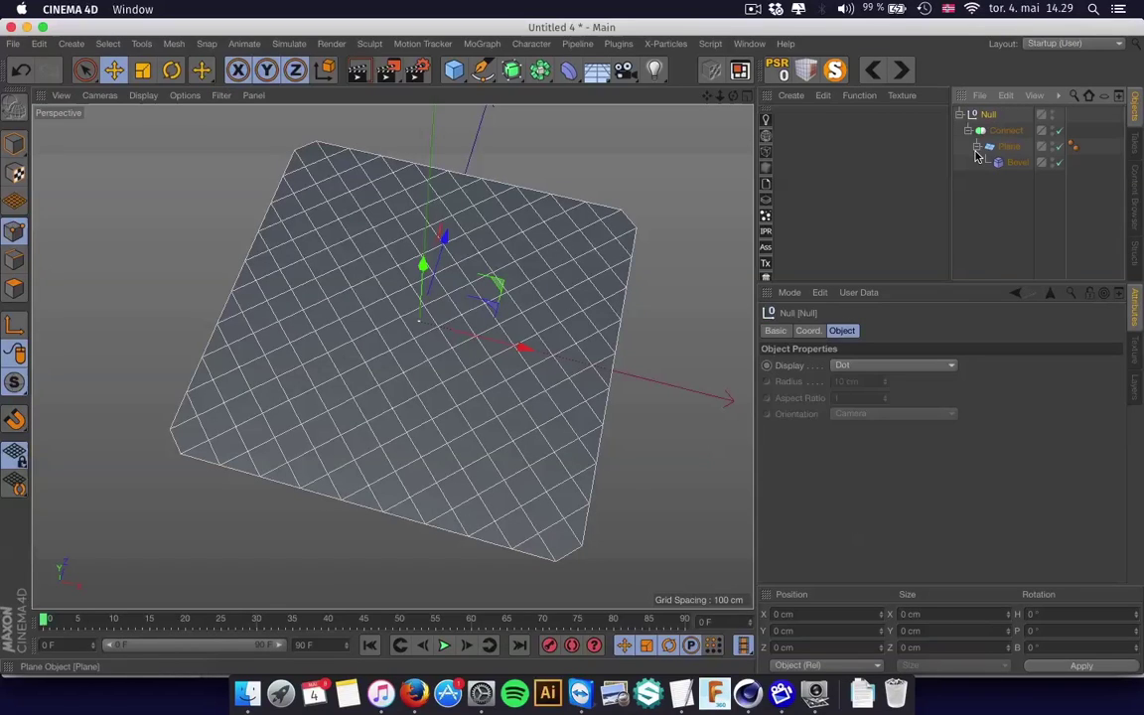
- Add a MoExtrude deformer and place it inside the null above the Connect object
{"action": "left_click", "coordinate": [480, 45]}
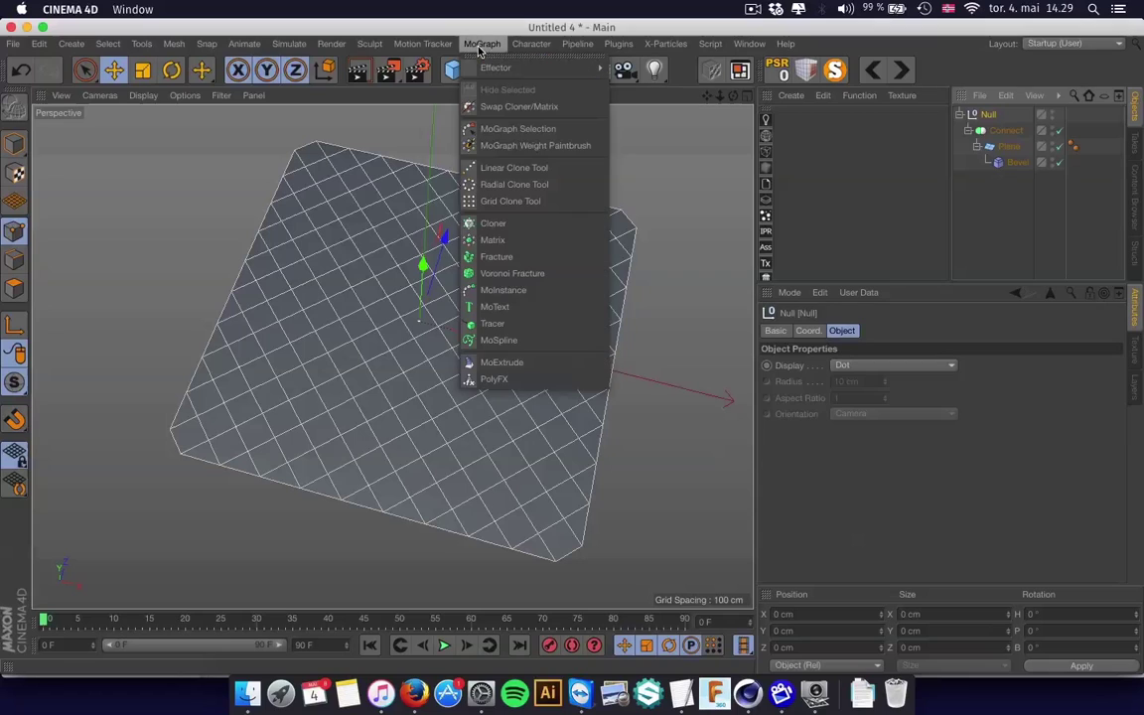
{"action": "left_click", "coordinate": [531, 365]}
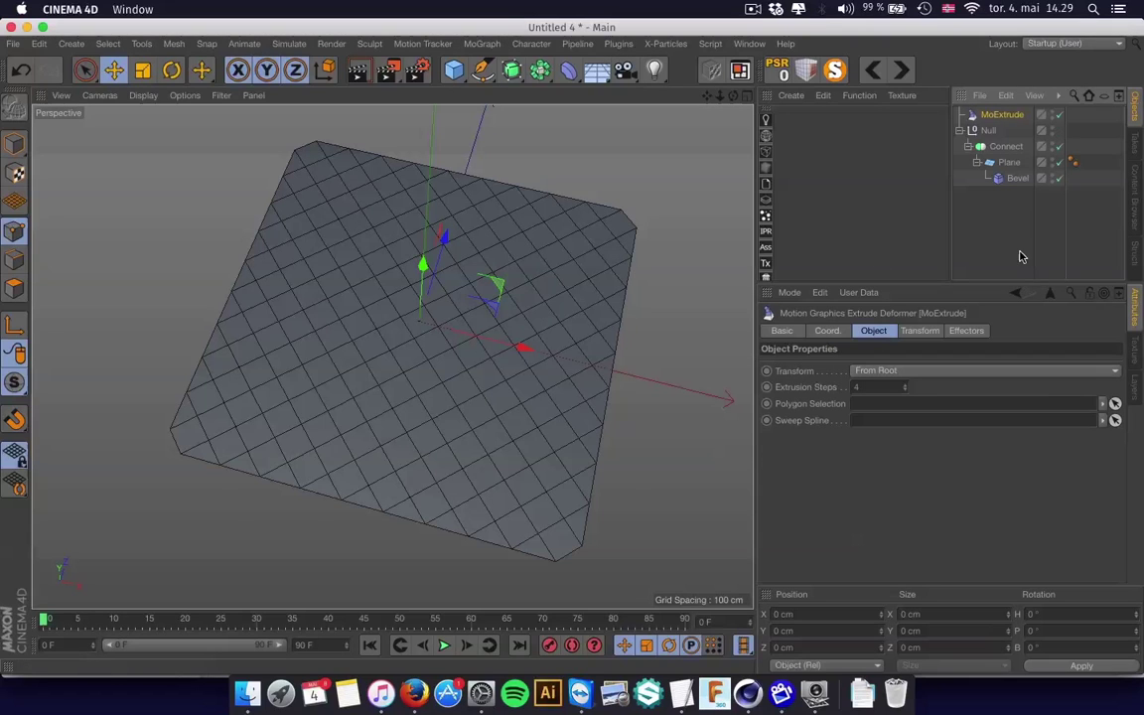
{"action": "left_click", "coordinate": [960, 130]}
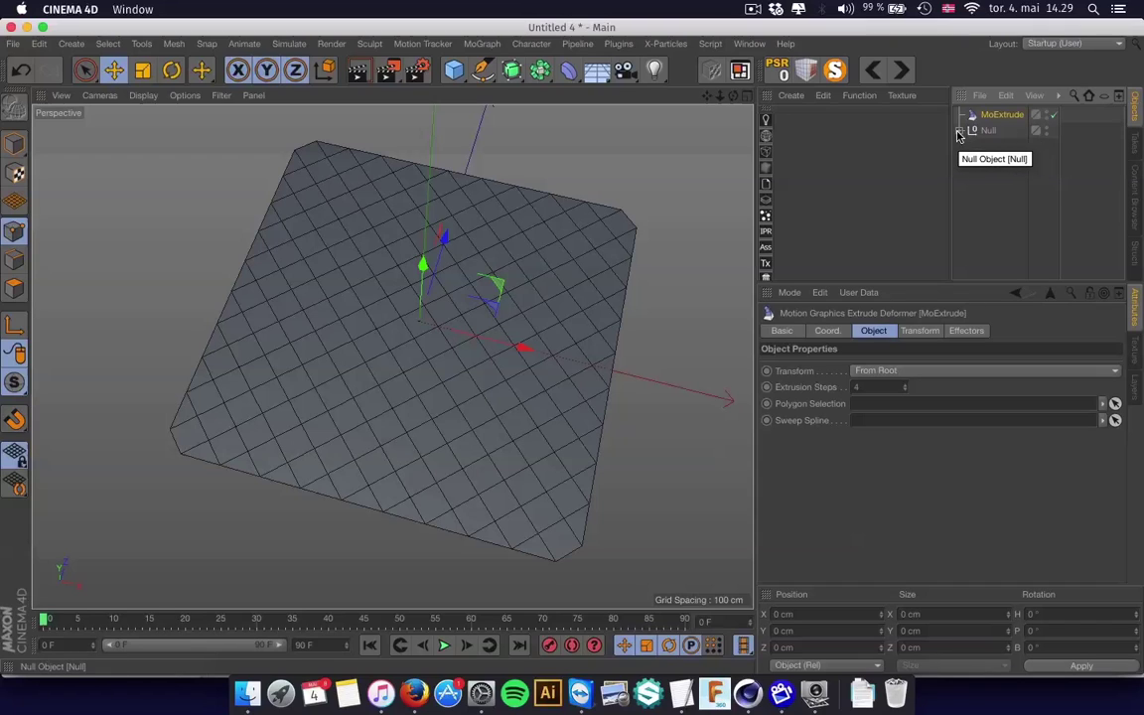
{"action": "left_click", "coordinate": [960, 130]}
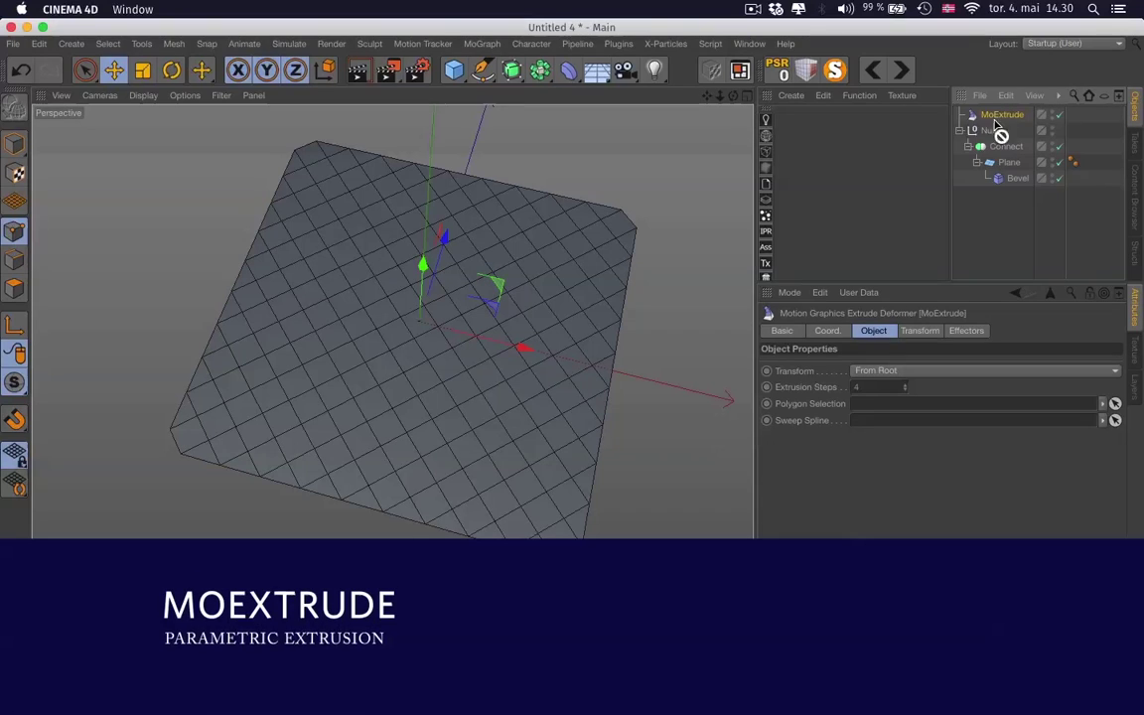
{"action": "left_click_drag", "start_coordinate": [990, 136], "coordinate": [988, 133]}
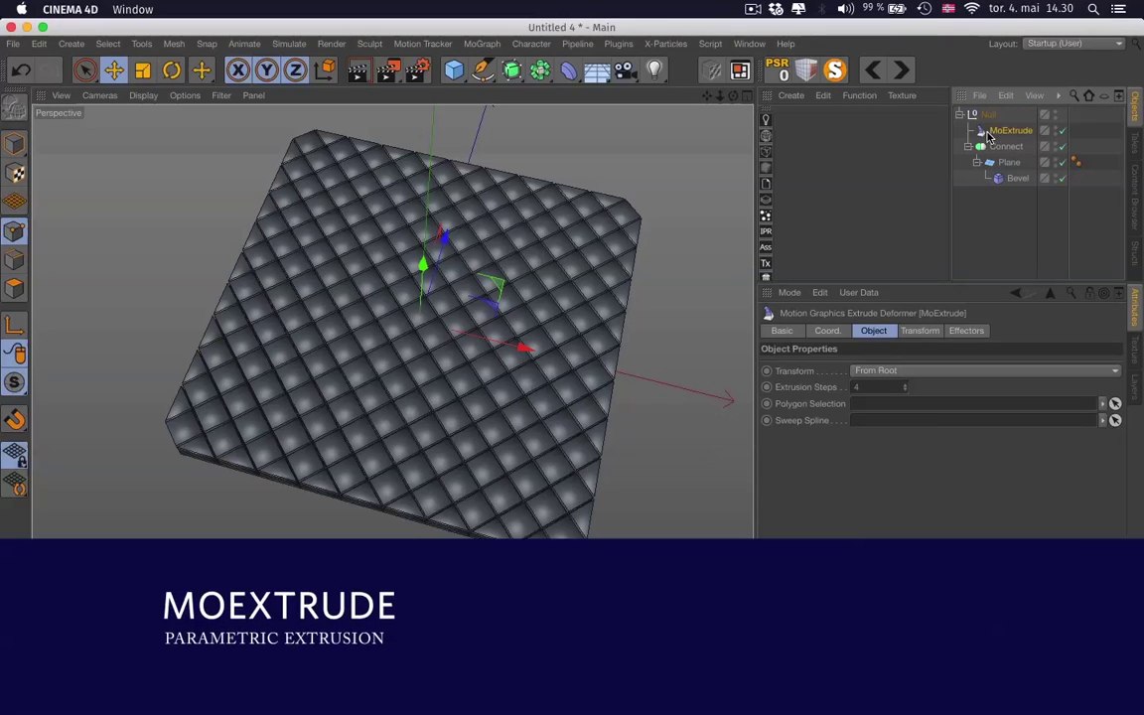
- Set the MoExtrude deformer's extrusion steps to 1
{"action": "double_click", "coordinate": [882, 386]}
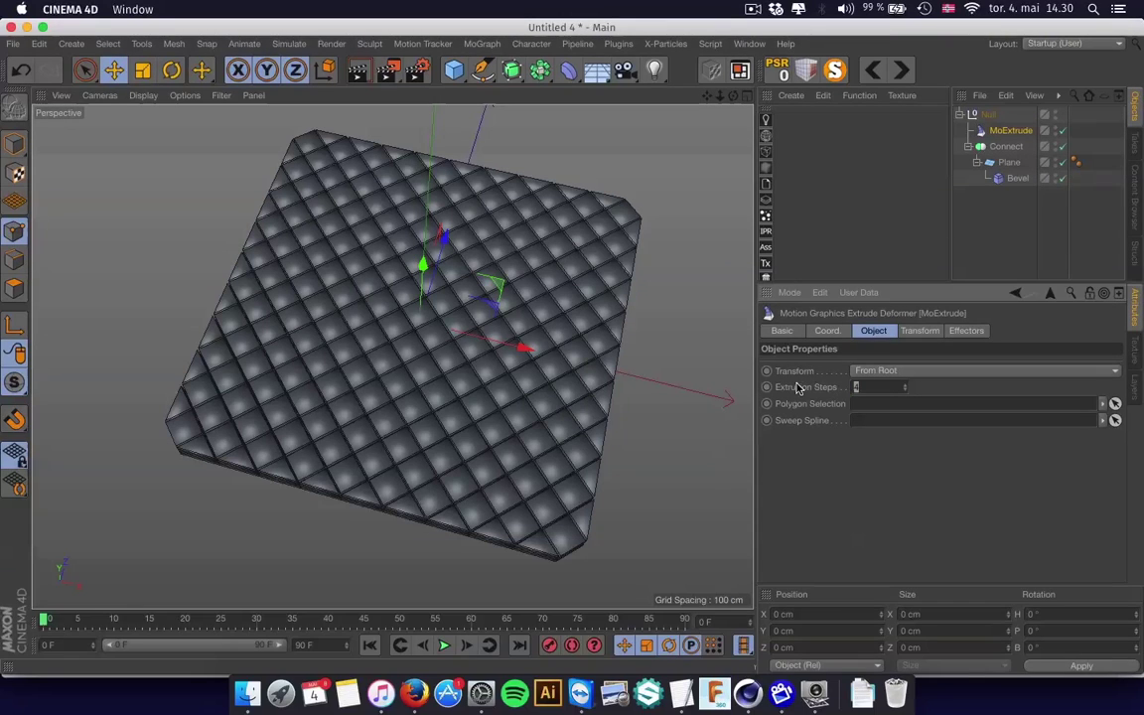
{"action": "type", "text": "1"}
{"action": "key", "text": "Return"}
- Set the MoExtrude transform's X, Y and Z scale to 0 and its Z position to 0 cm
{"action": "left_click", "coordinate": [919, 331]}
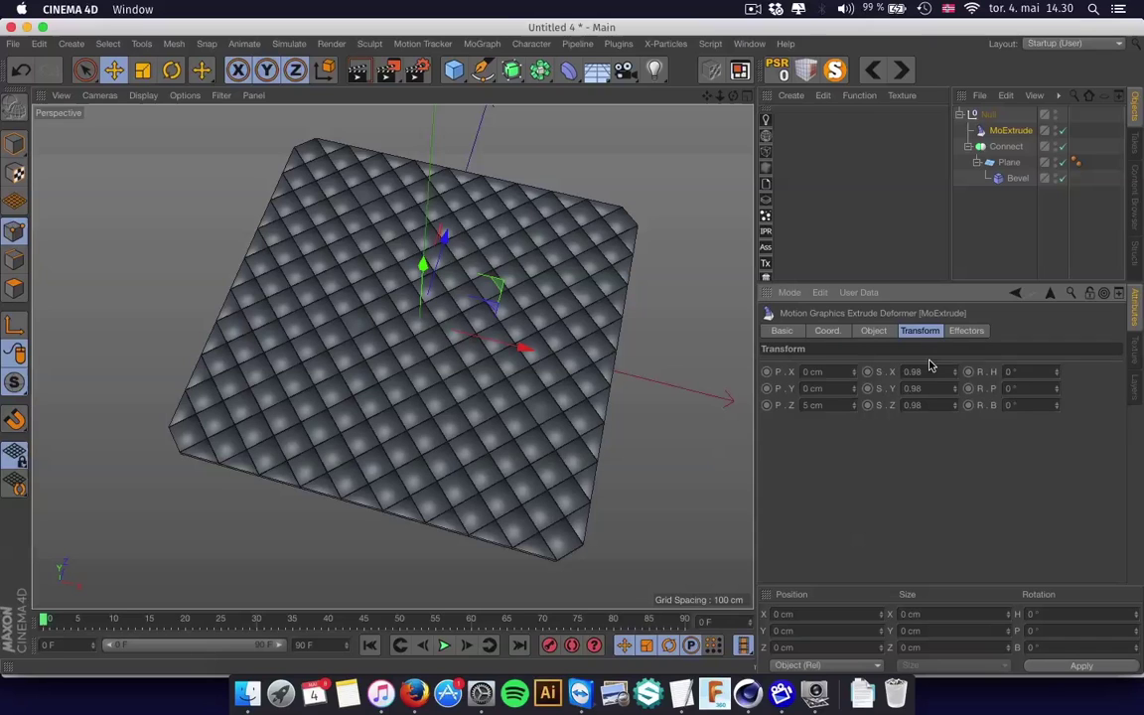
{"action": "type", "text": "0"}
{"action": "key", "text": "Tab"}
{"action": "type", "text": "0"}
{"action": "key", "text": "Tab"}
{"action": "type", "text": "0"}
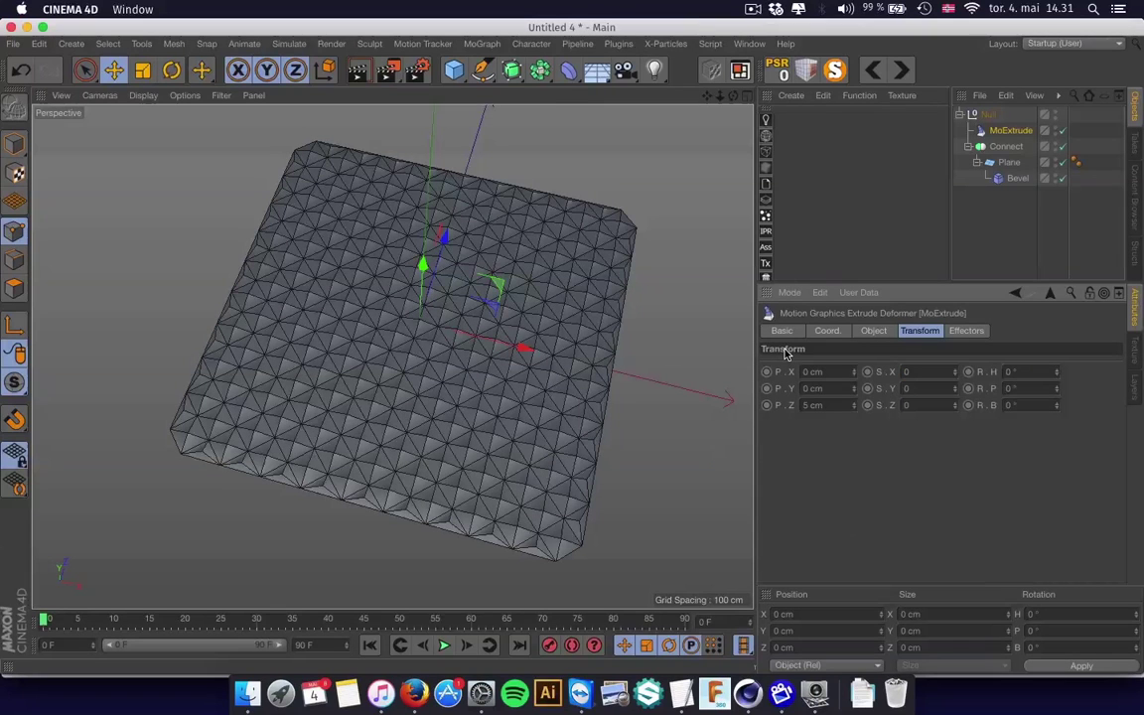
{"action": "double_click", "coordinate": [812, 405]}
{"action": "type", "text": "0"}
{"action": "key", "text": "Return"}
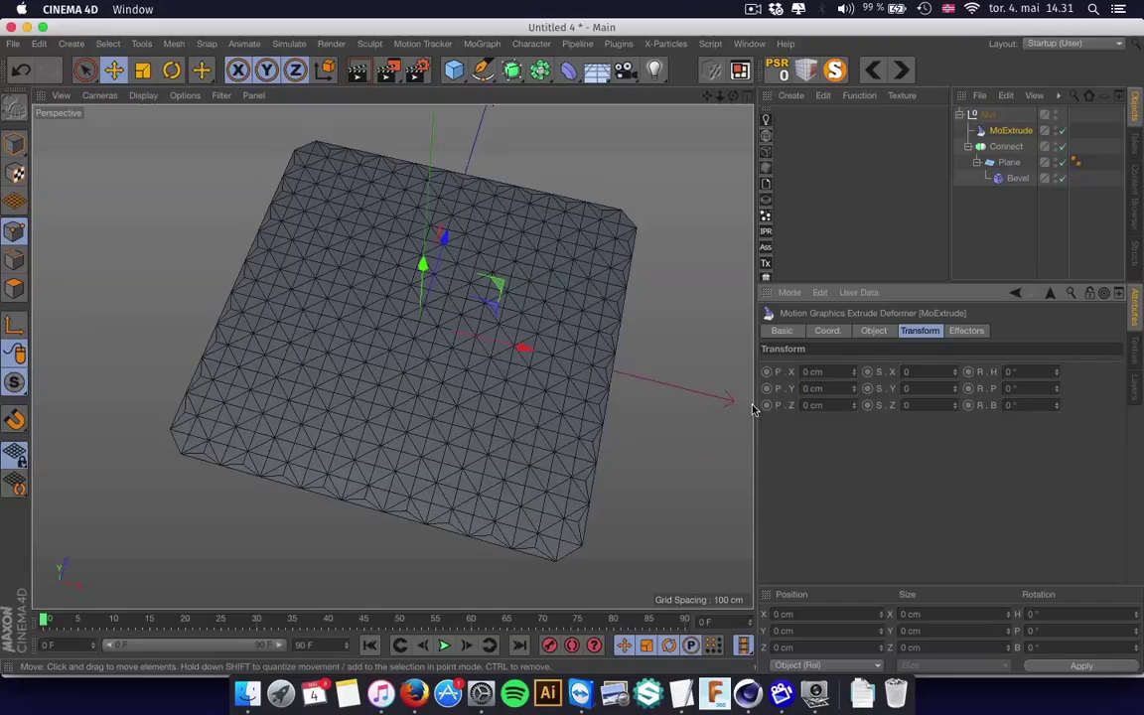
- Place the null inside a new Connect object and group that Connect object under another null
{"action": "left_click_drag", "start_coordinate": [598, 361], "coordinate": [526, 429], "text": "alt"}
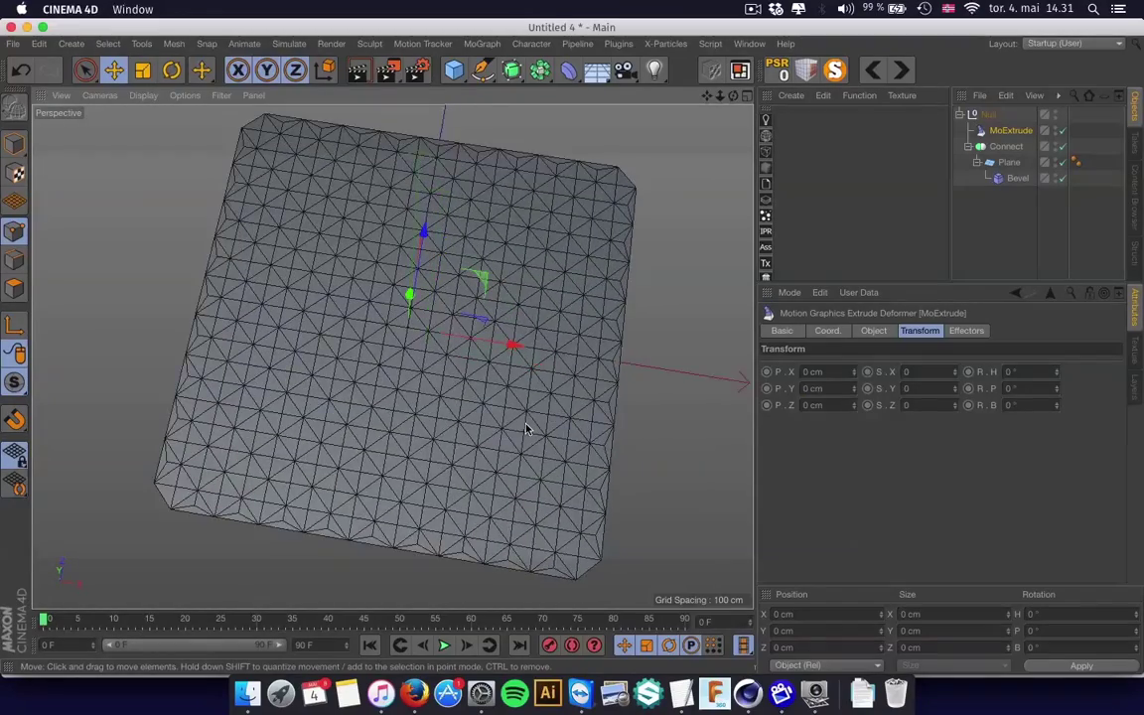
{"action": "mouse_move", "coordinate": [574, 396]}
{"action": "left_mouse_down", "text": "alt"}
{"action": "mouse_move", "coordinate": [625, 378]}
{"action": "mouse_move", "coordinate": [585, 375]}
{"action": "left_mouse_up", "text": "alt"}
{"action": "left_click_drag", "start_coordinate": [393, 354], "coordinate": [442, 338], "text": "alt"}
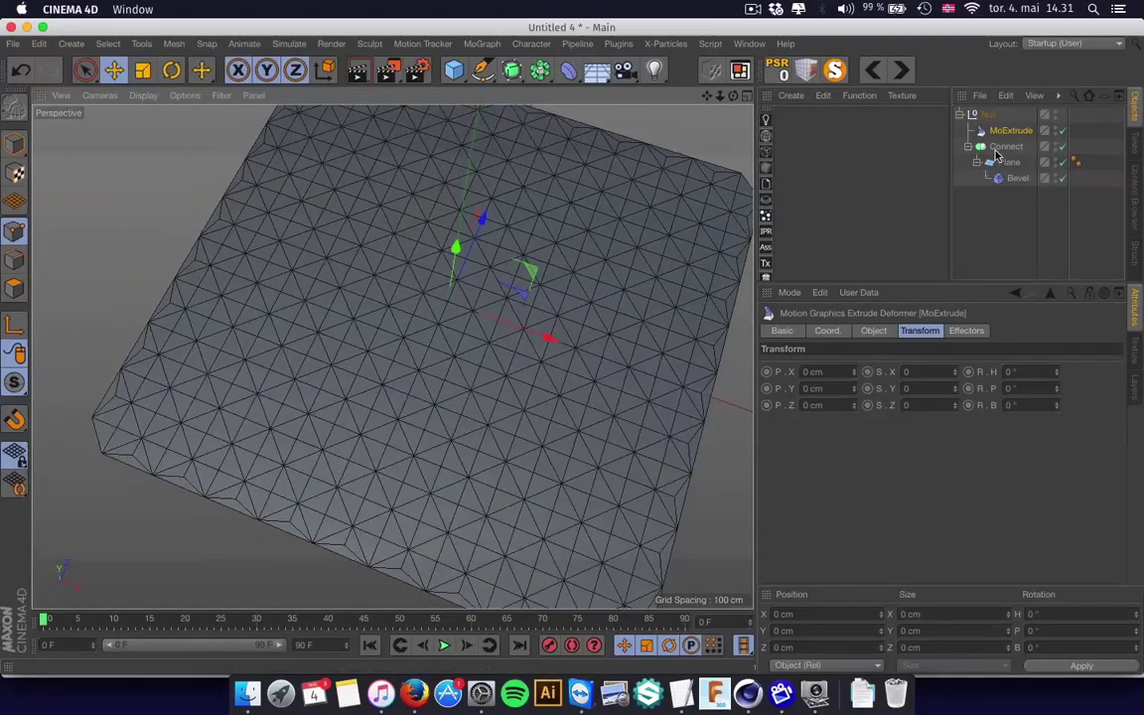
{"action": "left_click", "coordinate": [988, 115]}
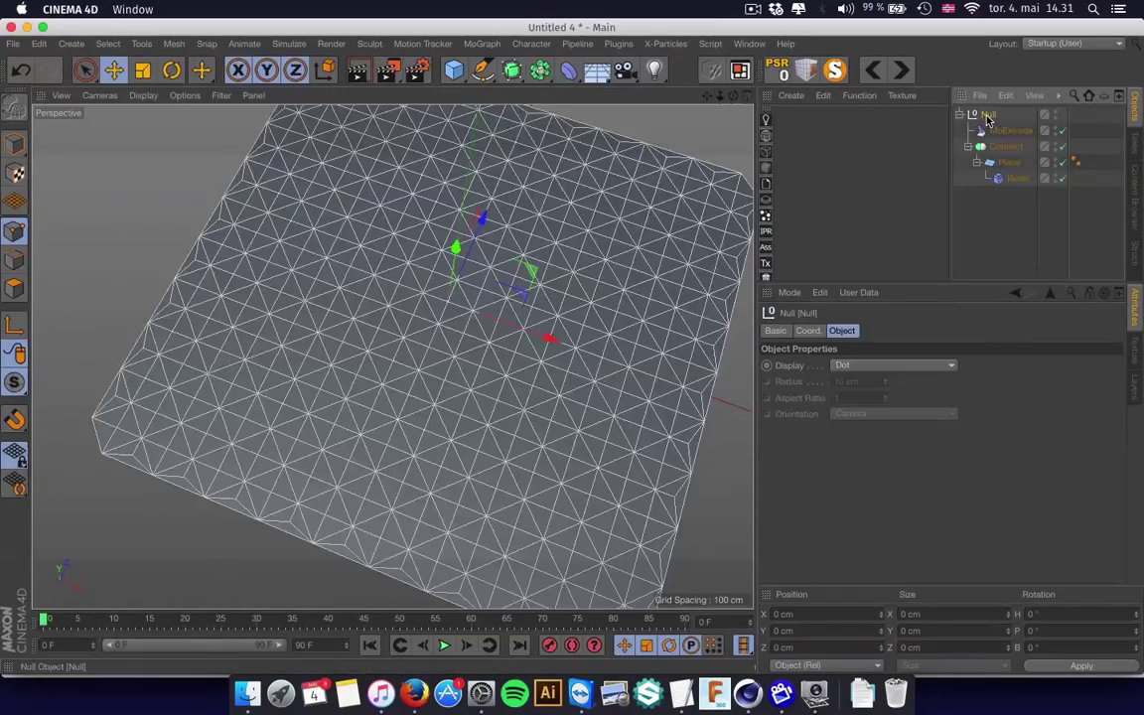
{"action": "key", "text": "alt+g"}
{"action": "key", "text": "super+z"}
{"action": "left_click", "coordinate": [540, 70]}
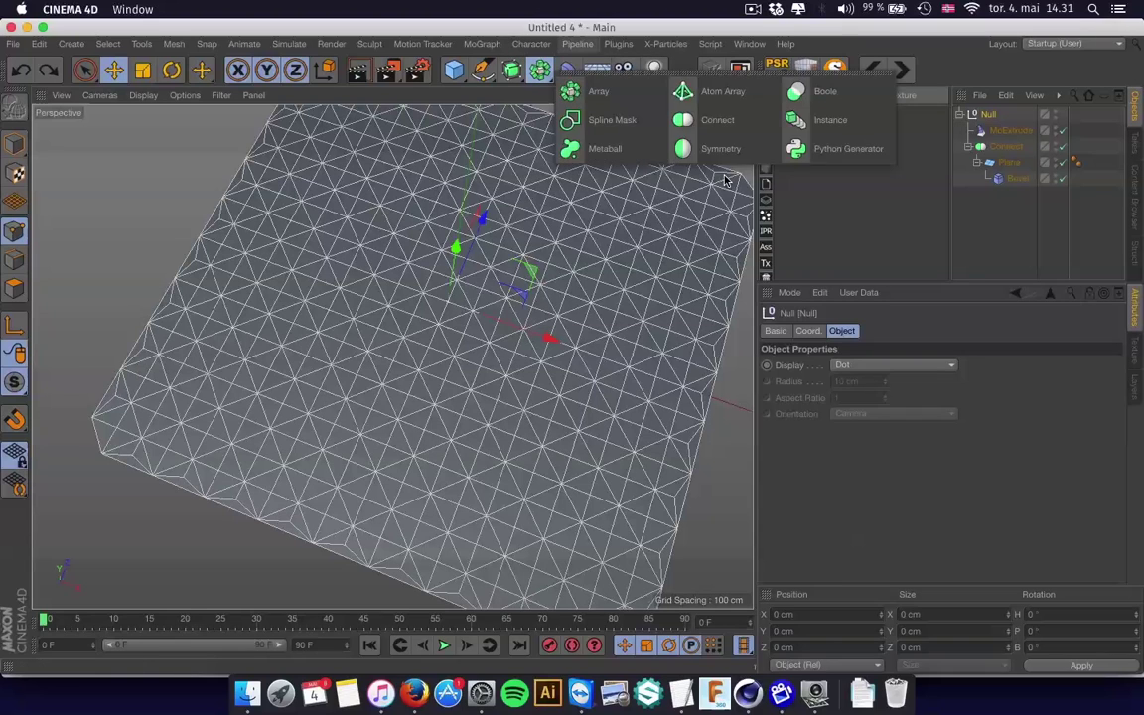
{"action": "left_click", "coordinate": [720, 126], "text": "alt"}
{"action": "key", "text": "alt+g"}
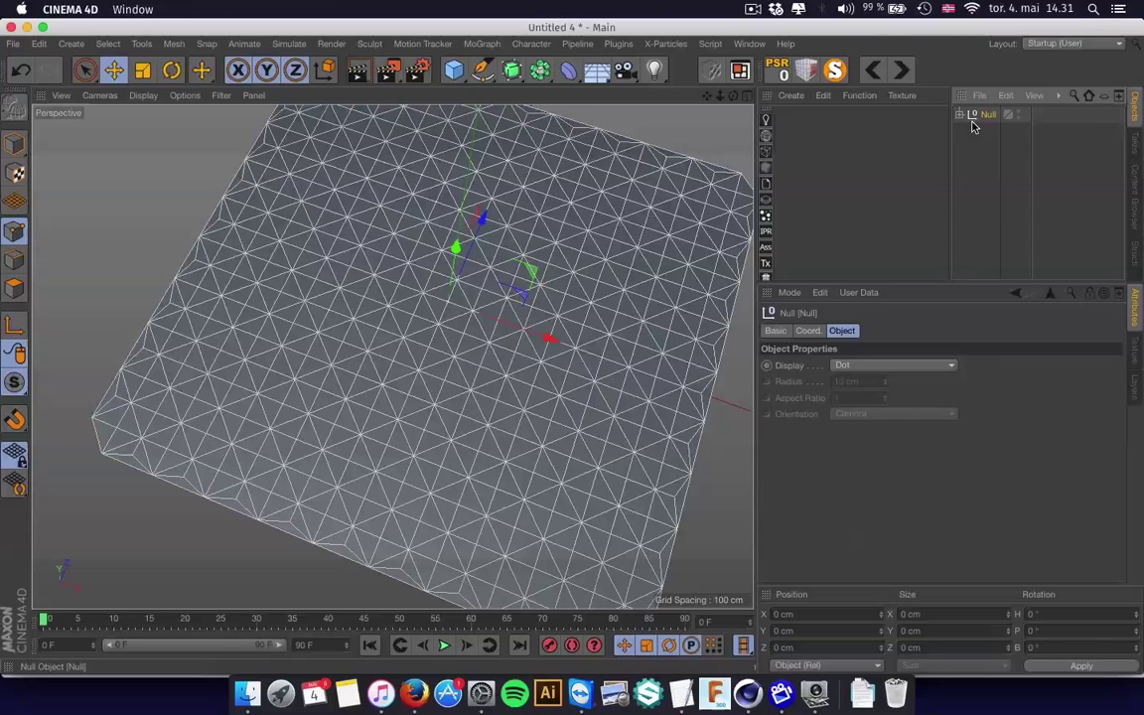
- Copy the existing MoExtrude deformer into the outer null, above the outer Connect object
{"action": "left_click", "coordinate": [484, 44]}
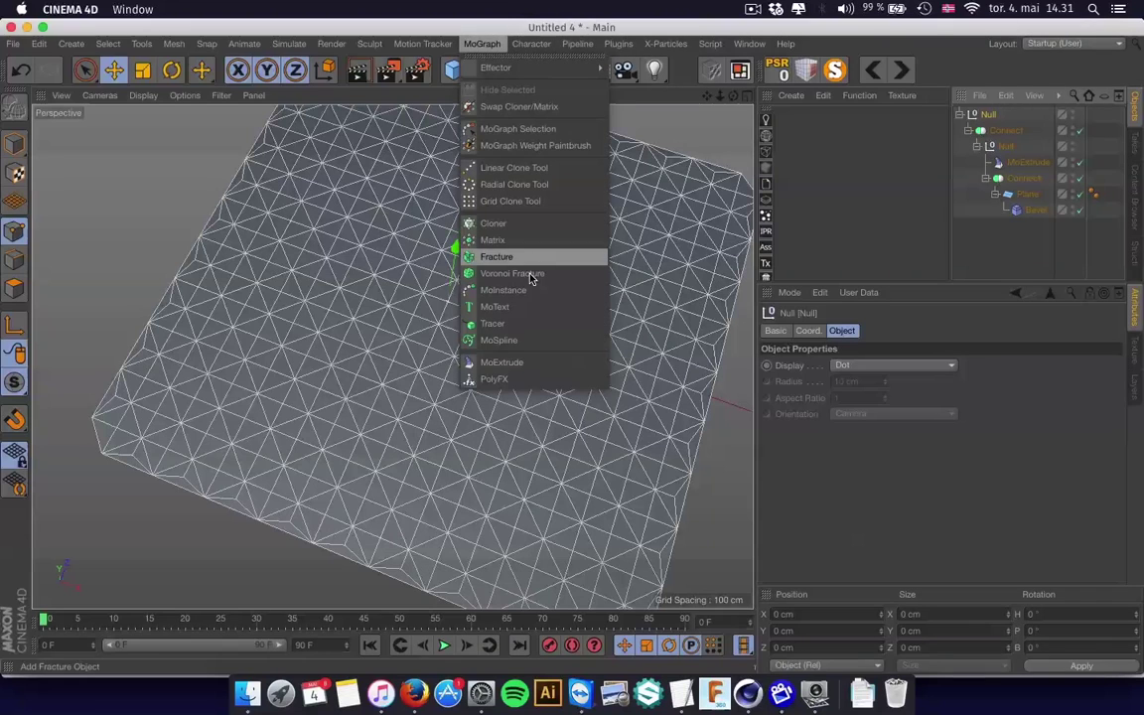
{"action": "left_click", "coordinate": [506, 362]}
{"action": "left_click_drag", "start_coordinate": [1026, 163], "coordinate": [997, 119], "text": "ctrl"}
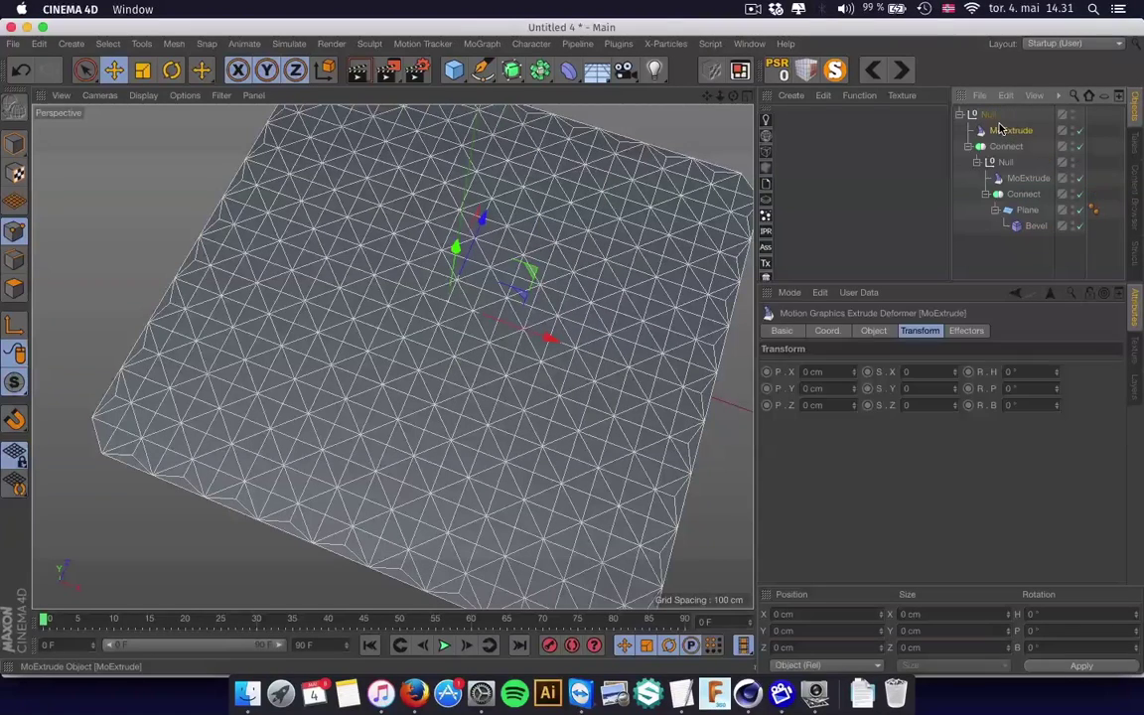
{"action": "left_click_drag", "start_coordinate": [581, 355], "coordinate": [570, 344], "text": "alt"}
{"action": "scroll", "coordinate": [571, 343], "scroll_direction": "up", "scroll_amount": 5}
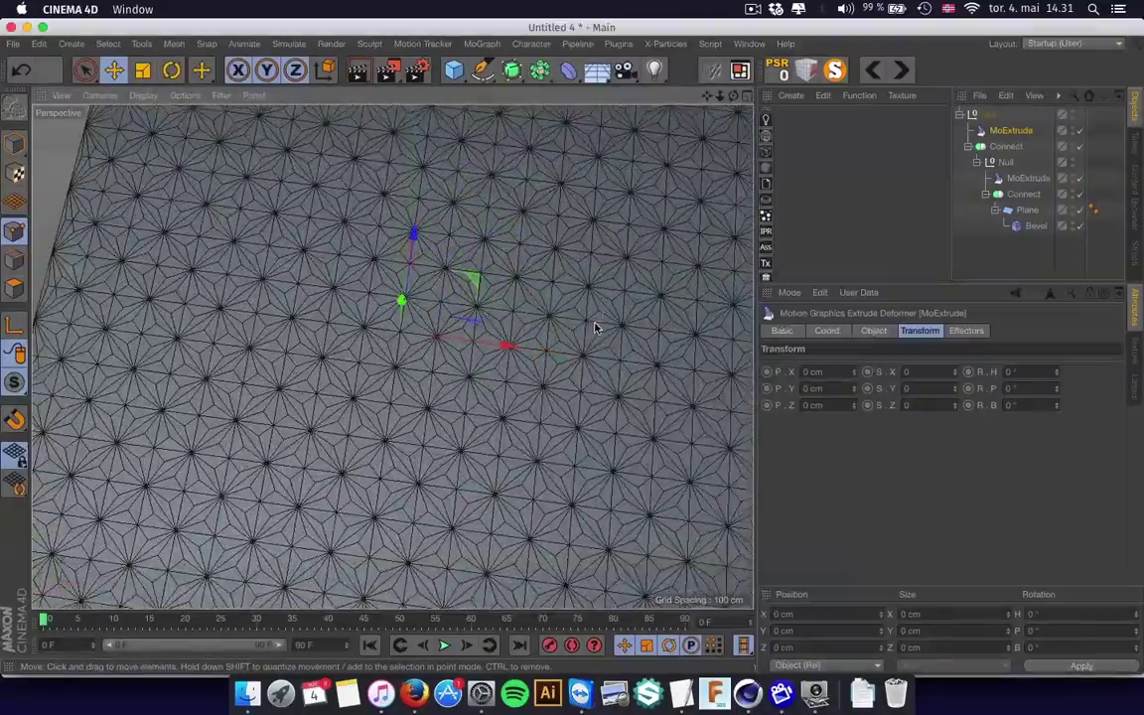
- Set the nested plane's width and height segments to 5
{"action": "left_click_drag", "start_coordinate": [608, 301], "coordinate": [554, 308], "text": "alt"}
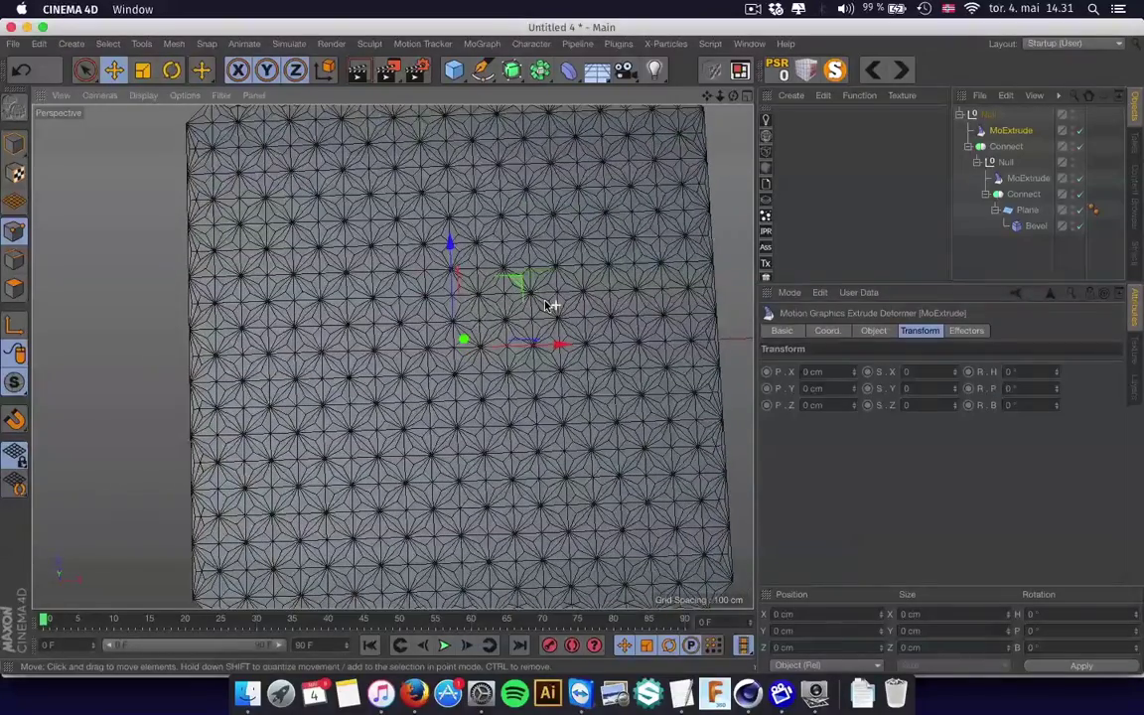
{"action": "left_click", "coordinate": [1026, 210]}
{"action": "left_click_drag", "start_coordinate": [875, 399], "coordinate": [767, 386]}
{"action": "type", "text": "5"}
{"action": "key", "text": "Tab"}
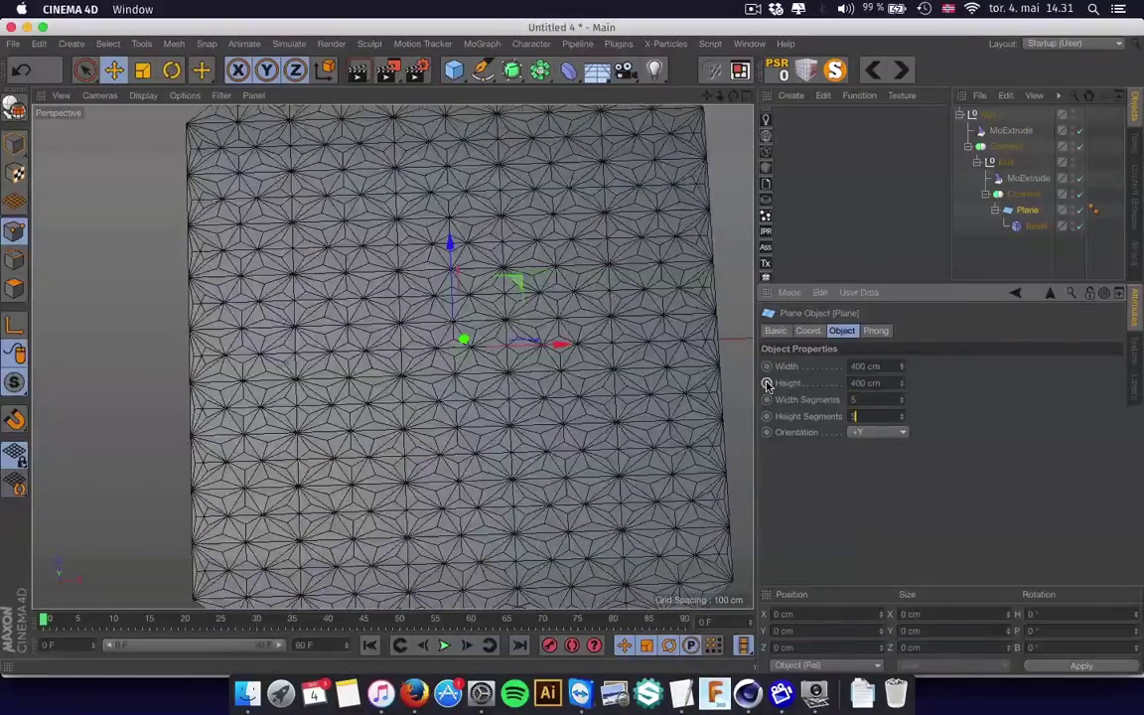
{"action": "type", "text": "5"}
{"action": "key", "text": "Return"}
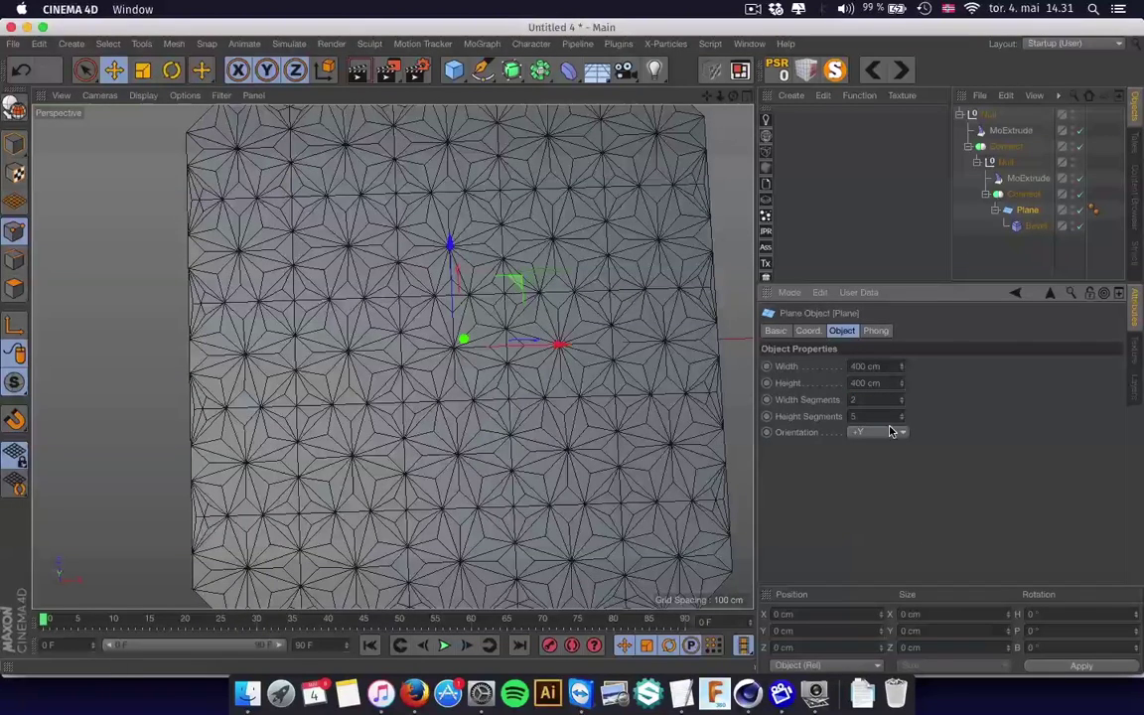
- Reduce the nested plane's width and height segments to 2
{"action": "left_click_drag", "start_coordinate": [871, 417], "coordinate": [835, 416]}
{"action": "type", "text": "2"}
{"action": "key", "text": "Return"}
{"action": "mouse_move", "coordinate": [544, 366]}
{"action": "left_mouse_down", "text": "alt"}
{"action": "mouse_move", "coordinate": [528, 334]}
{"action": "mouse_move", "coordinate": [524, 359]}
{"action": "left_mouse_up", "text": "alt"}
{"action": "mouse_move", "coordinate": [435, 363]}
{"action": "left_mouse_down", "text": "alt"}
{"action": "mouse_move", "coordinate": [598, 265]}
{"action": "mouse_move", "coordinate": [584, 196]}
{"action": "mouse_move", "coordinate": [370, 495]}
{"action": "mouse_move", "coordinate": [447, 427]}
{"action": "mouse_move", "coordinate": [427, 353]}
{"action": "left_mouse_up", "text": "alt"}
- Place the outermost null inside a new Connect object and collapse the resulting hierarchy
{"action": "left_click", "coordinate": [988, 115]}
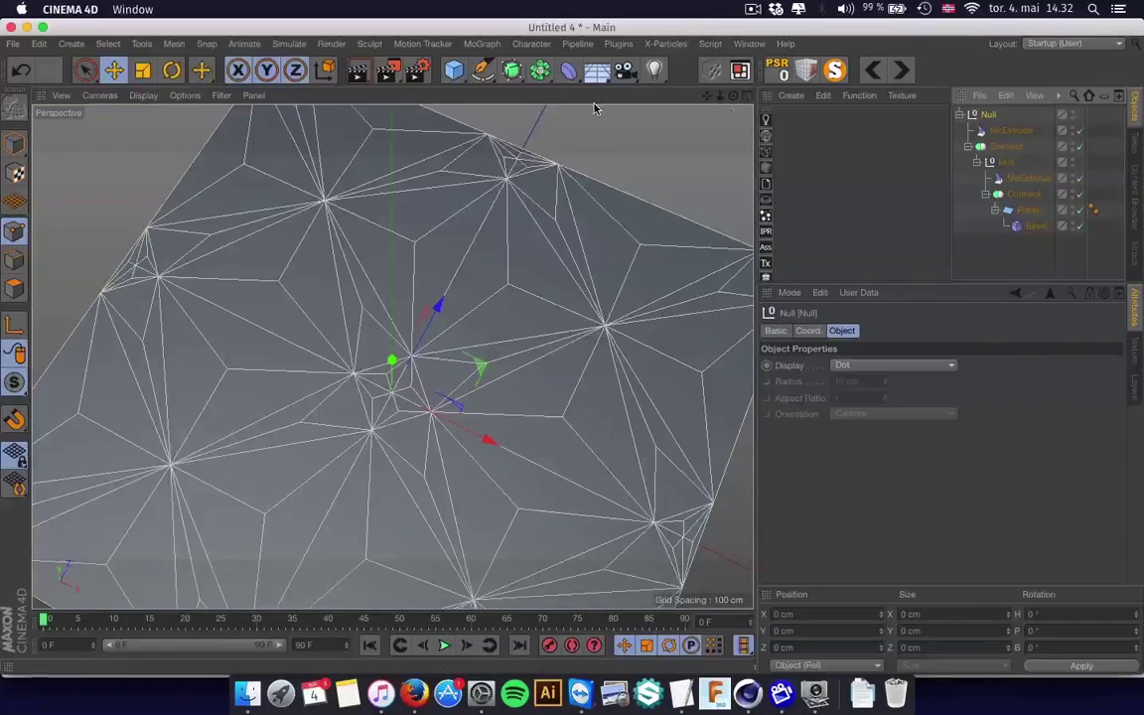
{"action": "left_click", "coordinate": [541, 69]}
{"action": "left_click", "coordinate": [714, 120], "text": "alt"}
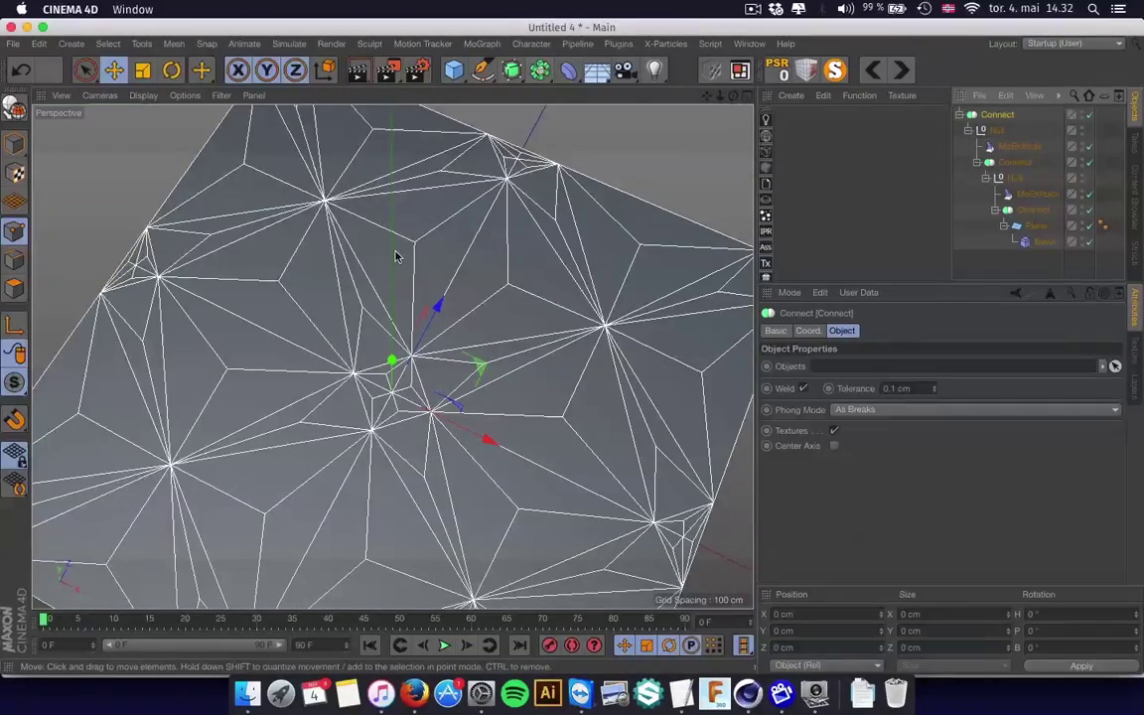
{"action": "left_click_drag", "start_coordinate": [396, 255], "coordinate": [883, 184], "text": "alt"}
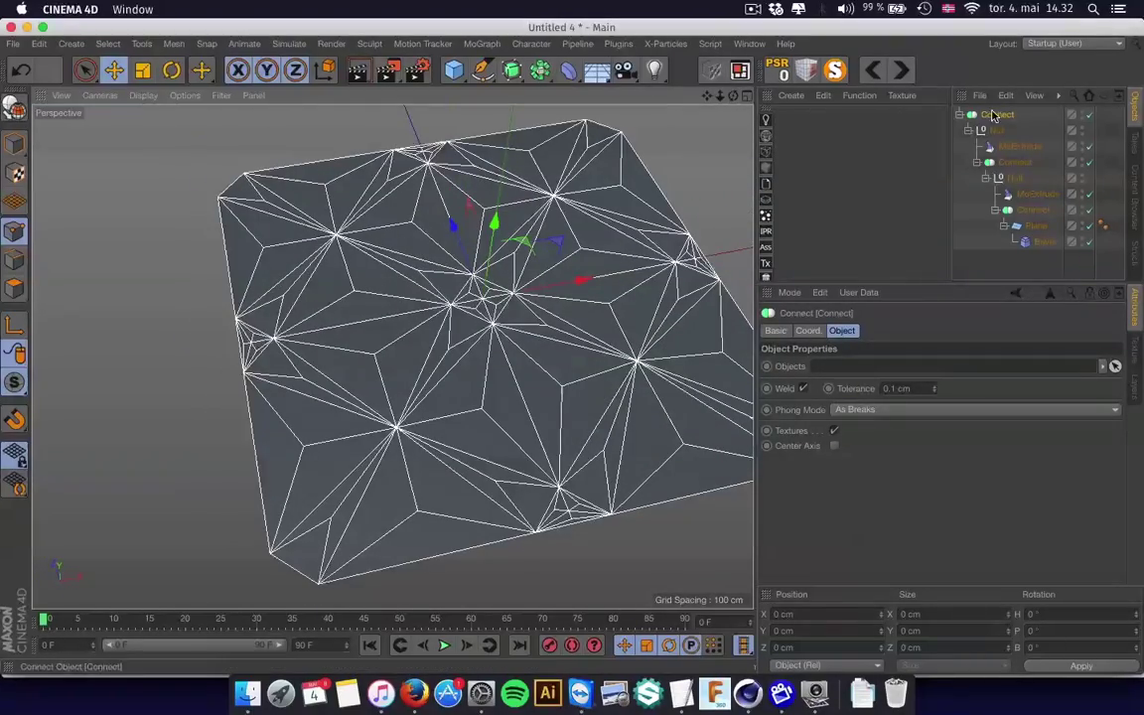
{"action": "left_click", "coordinate": [959, 115]}
{"action": "left_click", "coordinate": [993, 203]}
{"action": "middle_click_drag", "start_coordinate": [573, 315], "coordinate": [547, 340], "text": "alt"}
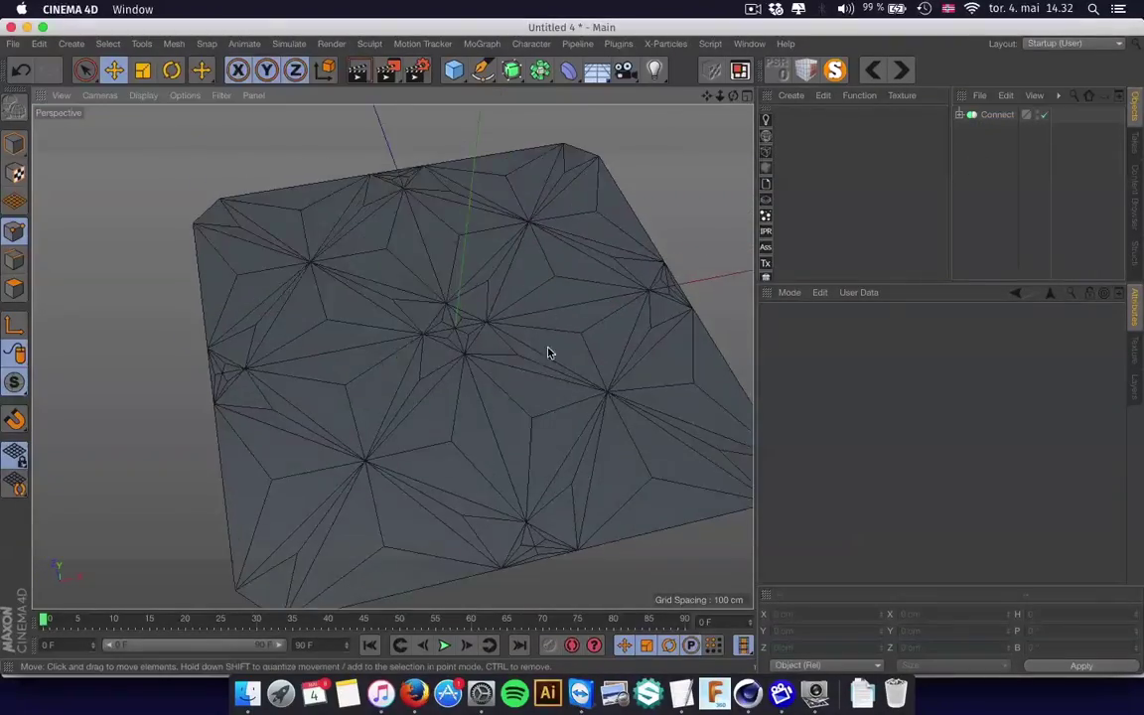
{"action": "left_click_drag", "start_coordinate": [547, 343], "coordinate": [556, 397], "text": "alt"}
- Set the width and height segments of the plane nested in the Connect hierarchy to 4
{"action": "left_click", "coordinate": [959, 115]}
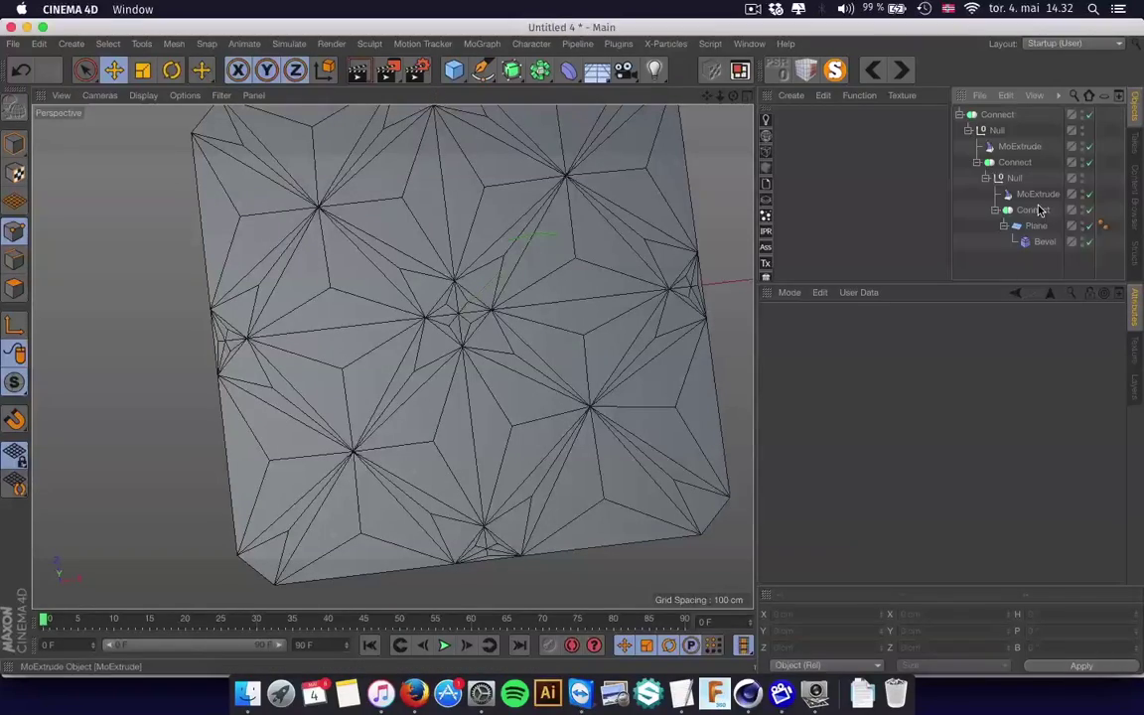
{"action": "left_click", "coordinate": [1035, 225]}
{"action": "left_click_drag", "start_coordinate": [866, 401], "coordinate": [748, 396]}
{"action": "type", "text": "4"}
{"action": "key", "text": "Tab"}
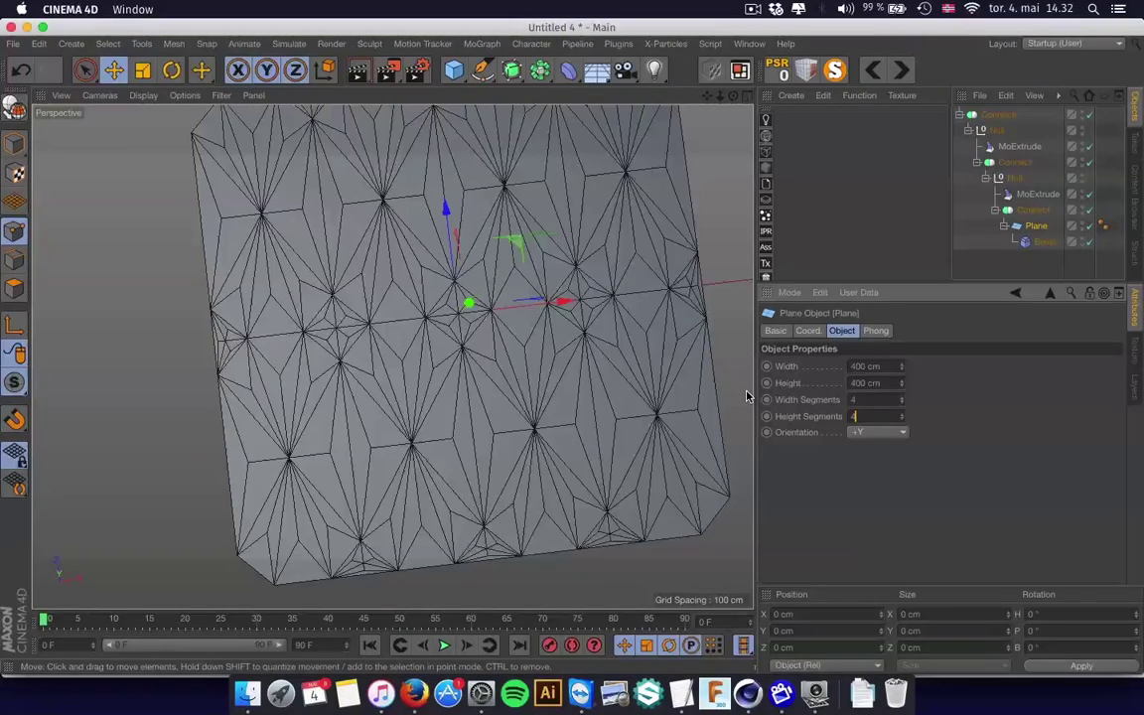
{"action": "type", "text": "4"}
{"action": "key", "text": "Return"}
{"action": "left_click_drag", "start_coordinate": [556, 324], "coordinate": [576, 359], "text": "alt"}
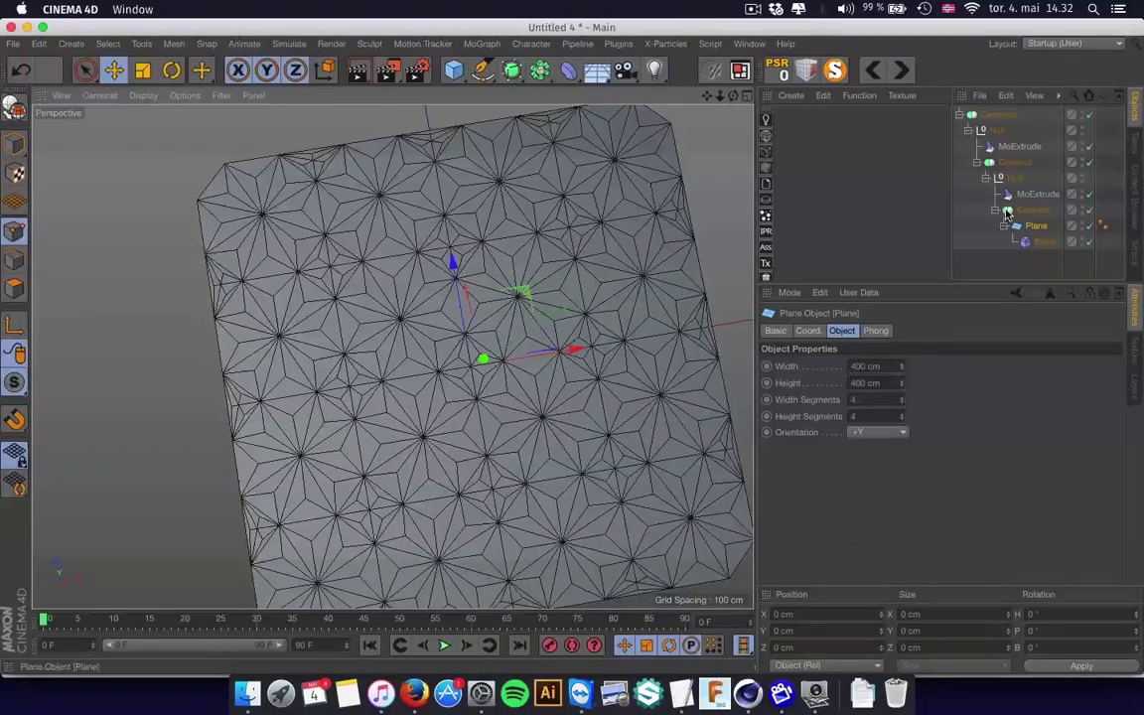
- Delete the outermost Connect object together with its whole hierarchy
{"action": "left_click", "coordinate": [960, 115]}
{"action": "left_click", "coordinate": [974, 115]}
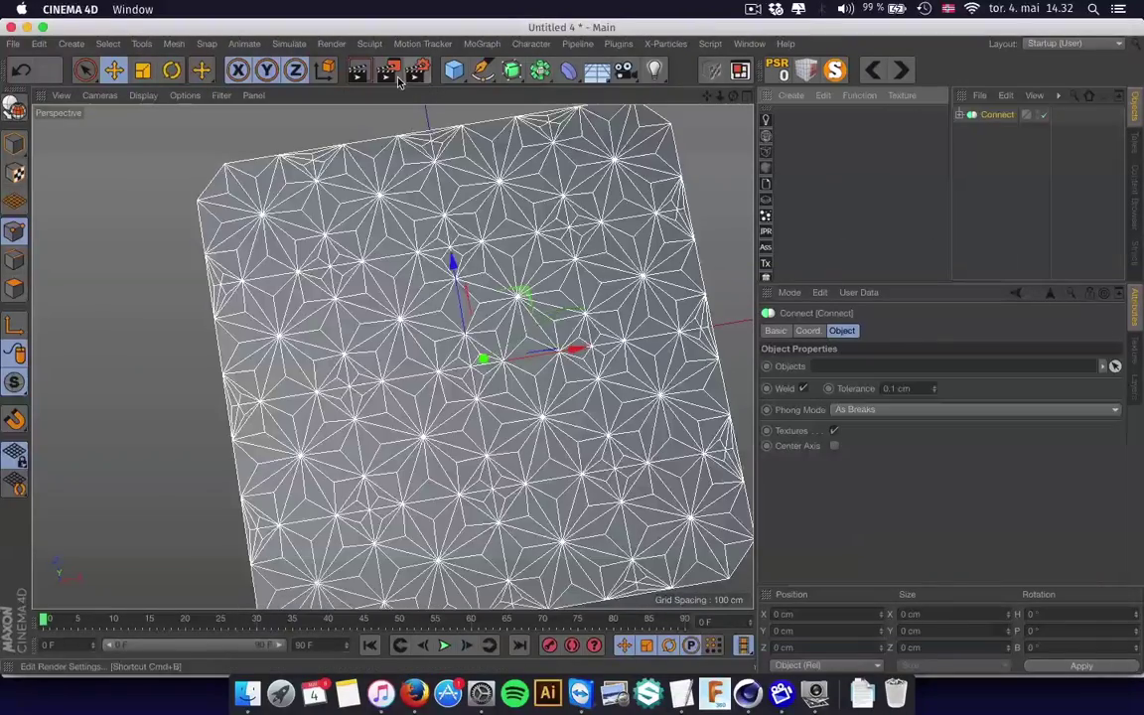
{"action": "key", "text": "Delete"}
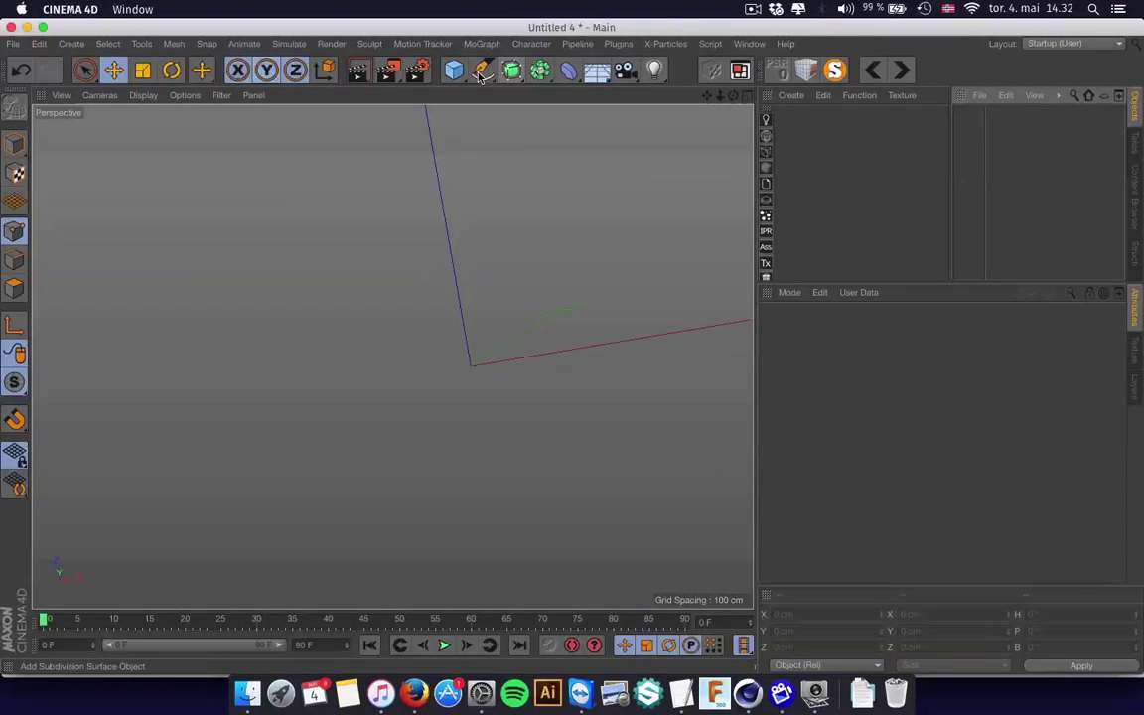
- Create a new plane with 10 width segments and 10 height segments
{"action": "left_click_drag", "start_coordinate": [453, 69], "coordinate": [598, 123]}
{"action": "left_click", "coordinate": [856, 399]}
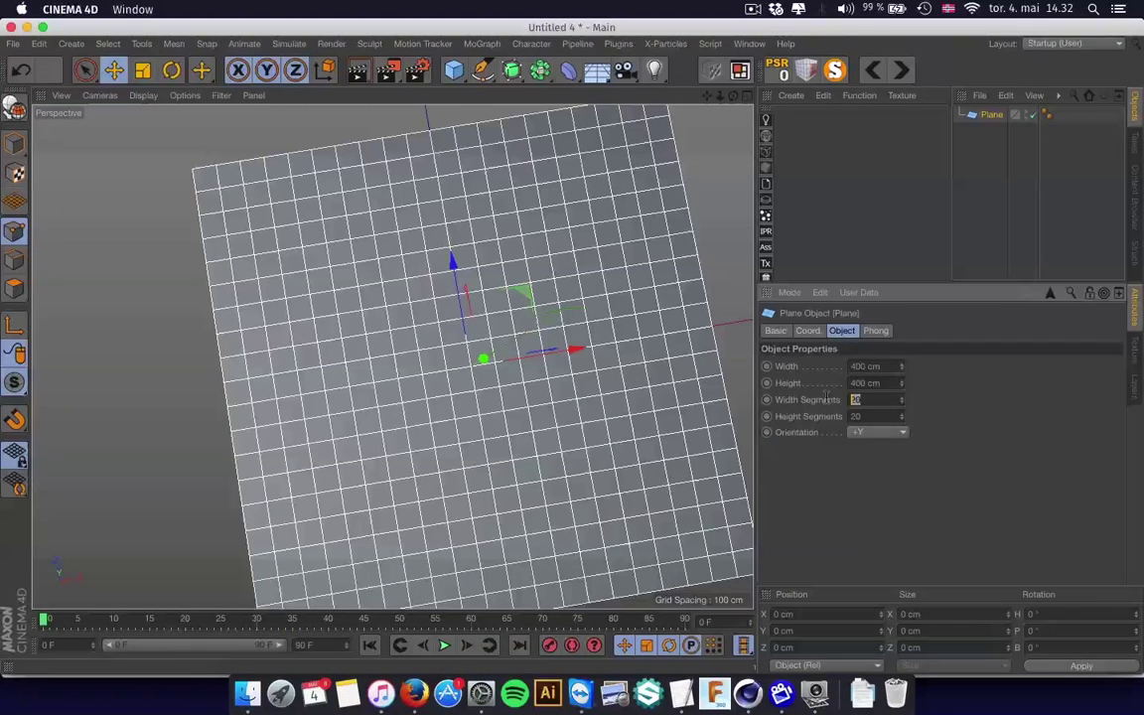
{"action": "type", "text": "10"}
{"action": "key", "text": "Tab"}
{"action": "type", "text": "10"}
{"action": "key", "text": "Return"}
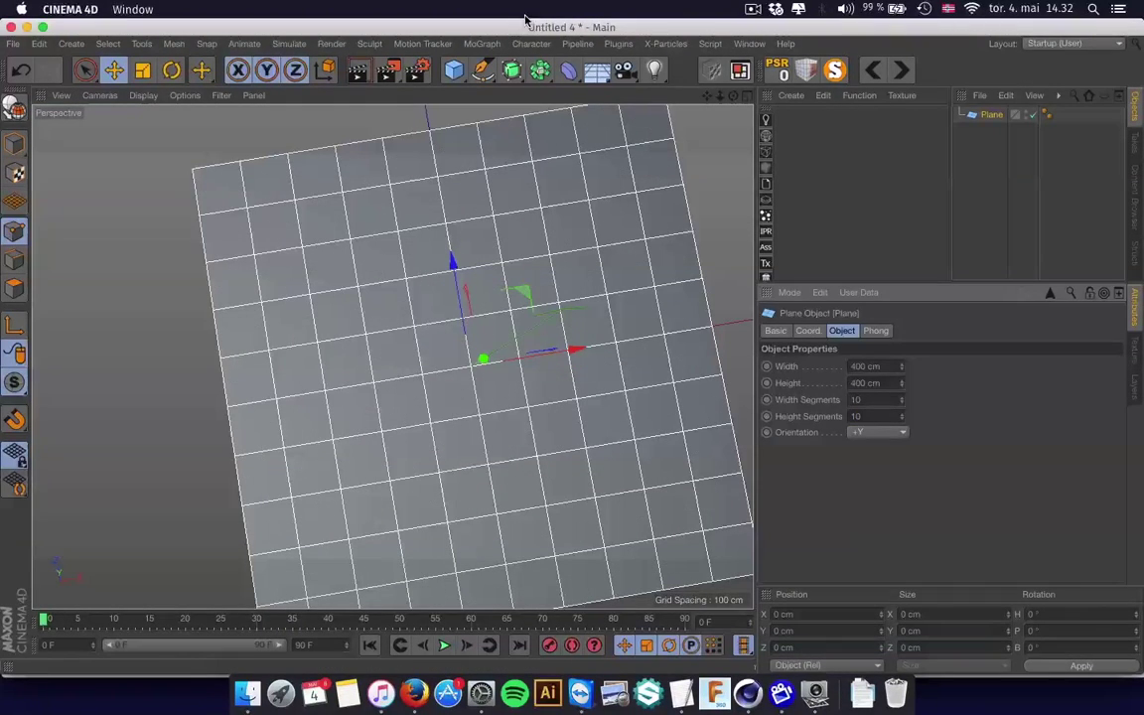
- Add a MoExtrude deformer and make it a child of the plane
{"action": "left_click", "coordinate": [481, 43]}
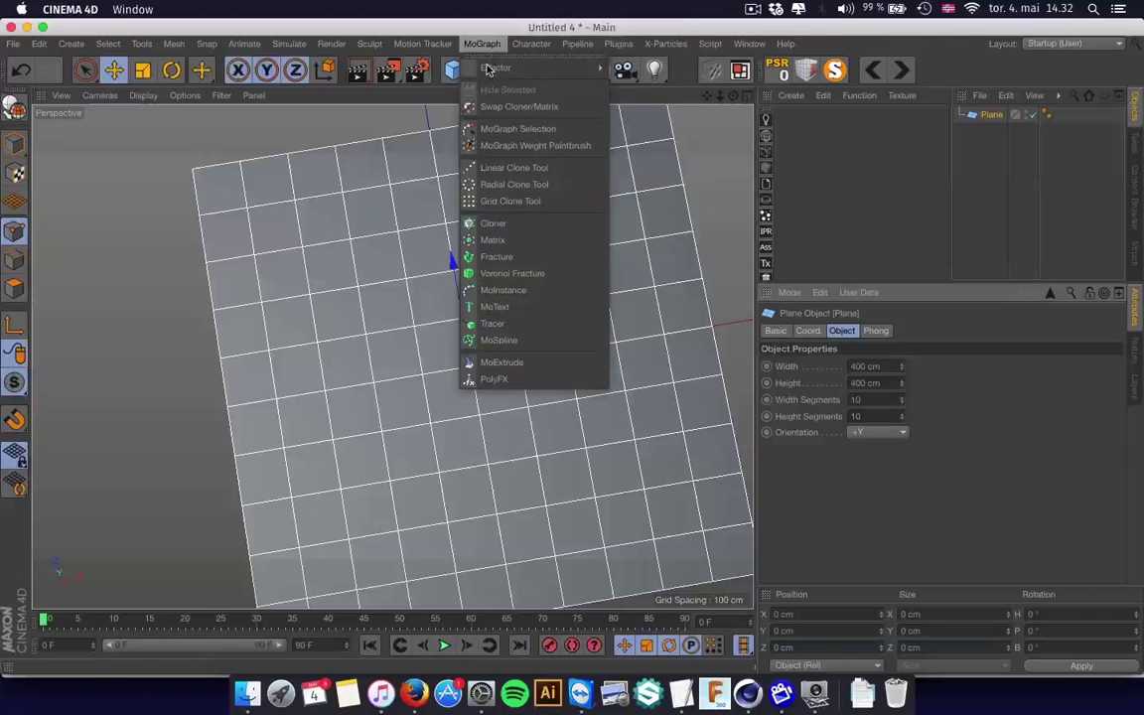
{"action": "left_click", "coordinate": [501, 362]}
{"action": "left_click_drag", "start_coordinate": [1014, 119], "coordinate": [1000, 130]}
{"action": "left_click_drag", "start_coordinate": [712, 260], "coordinate": [693, 234], "text": "alt"}
- Set the MoExtrude transform's Z position to 0 cm and its X and Y scale to 0
{"action": "left_click_drag", "start_coordinate": [827, 403], "coordinate": [733, 398]}
{"action": "type", "text": "0"}
{"action": "double_click", "coordinate": [919, 374]}
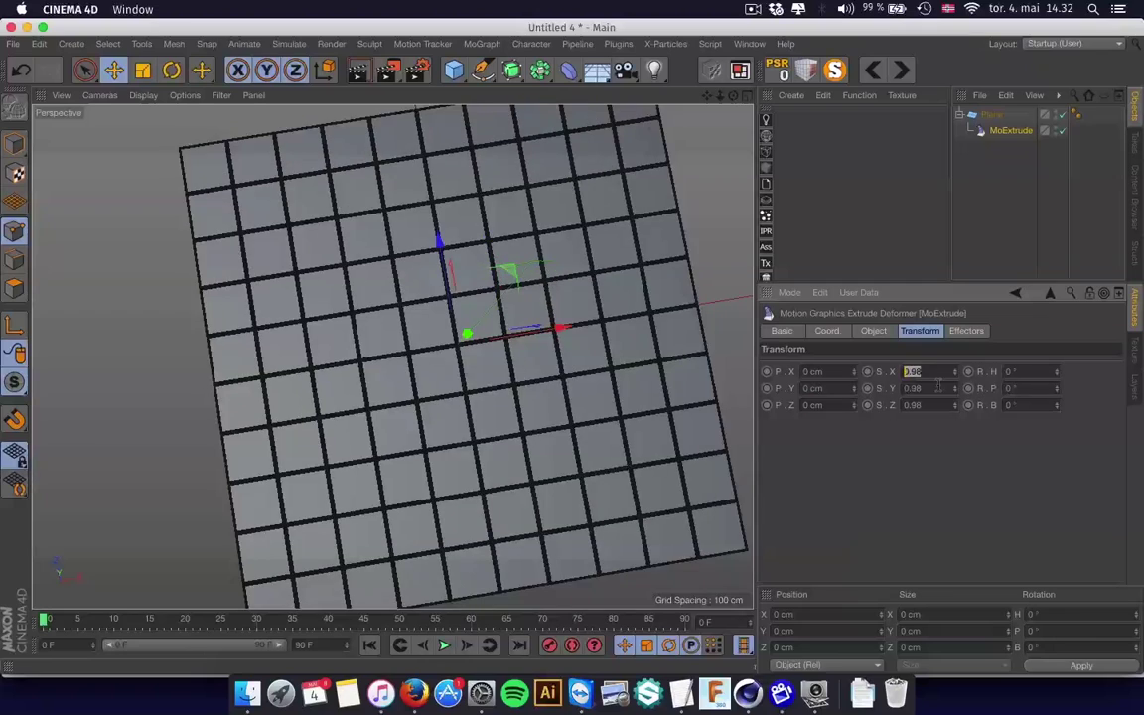
{"action": "type", "text": "1"}
{"action": "key", "text": "Tab"}
{"action": "type", "text": "1"}
{"action": "key", "text": "Tab"}
{"action": "type", "text": "1"}
{"action": "key", "text": "Return"}
{"action": "key", "text": "0"}
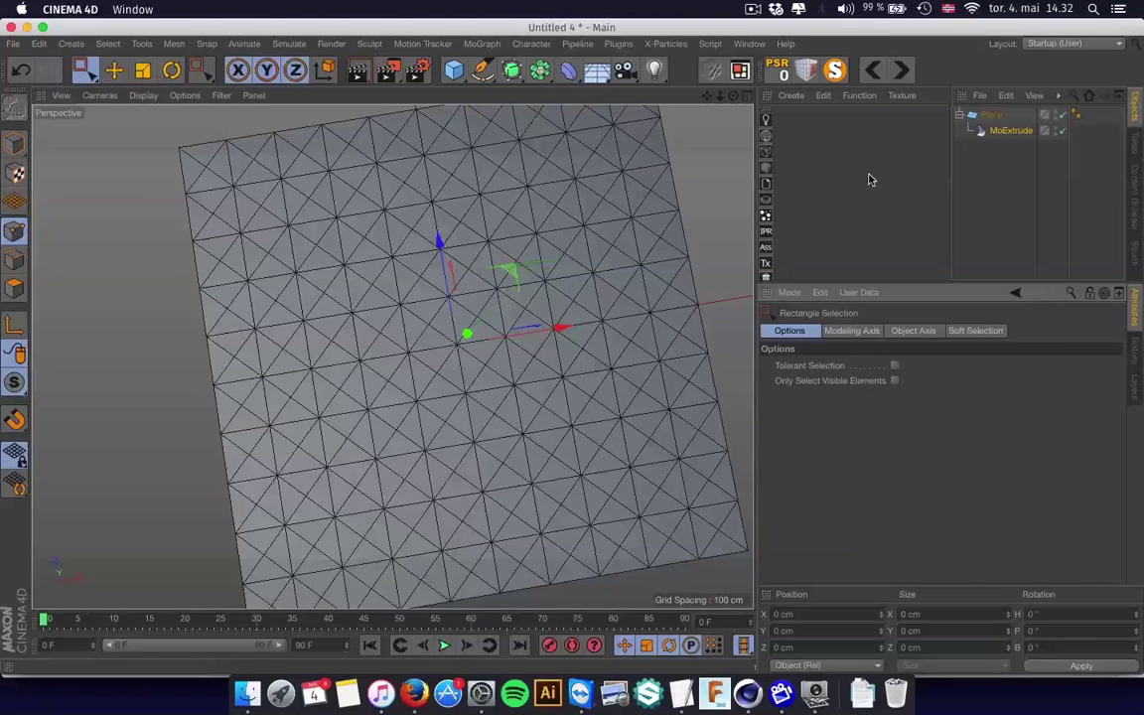
- Duplicate the MoExtrude deformer under the same plane, above the original
{"action": "left_click", "coordinate": [988, 117]}
{"action": "left_click", "coordinate": [1033, 130]}
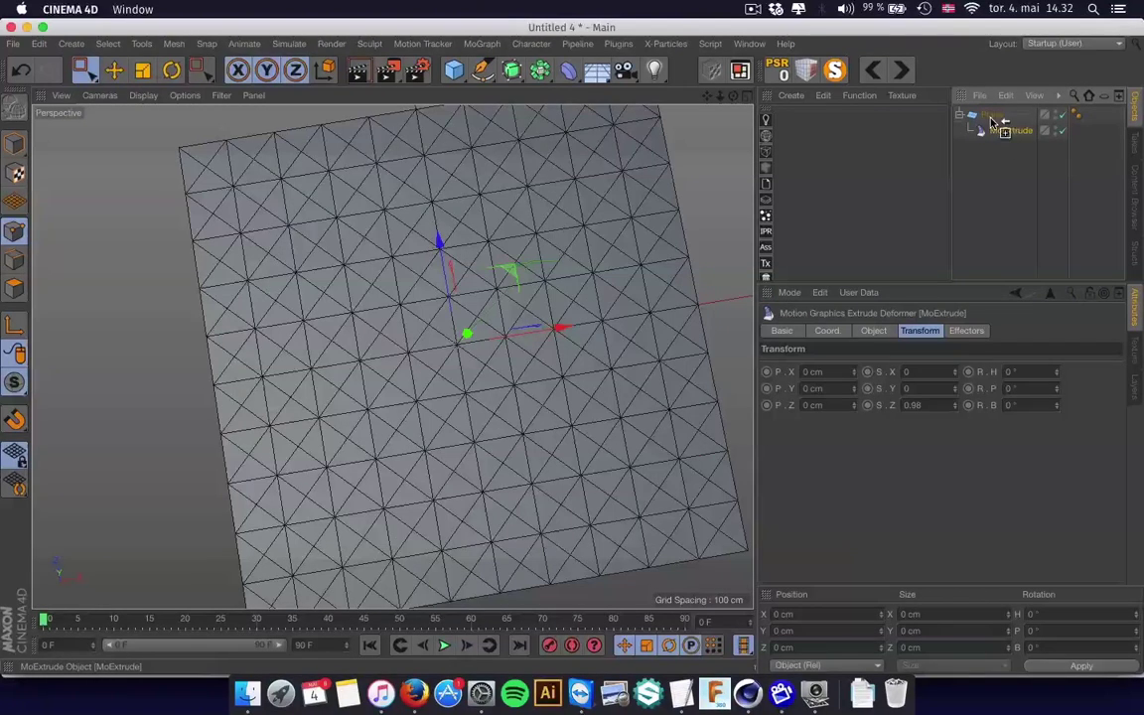
{"action": "left_click_drag", "start_coordinate": [993, 121], "coordinate": [997, 129], "text": "ctrl"}
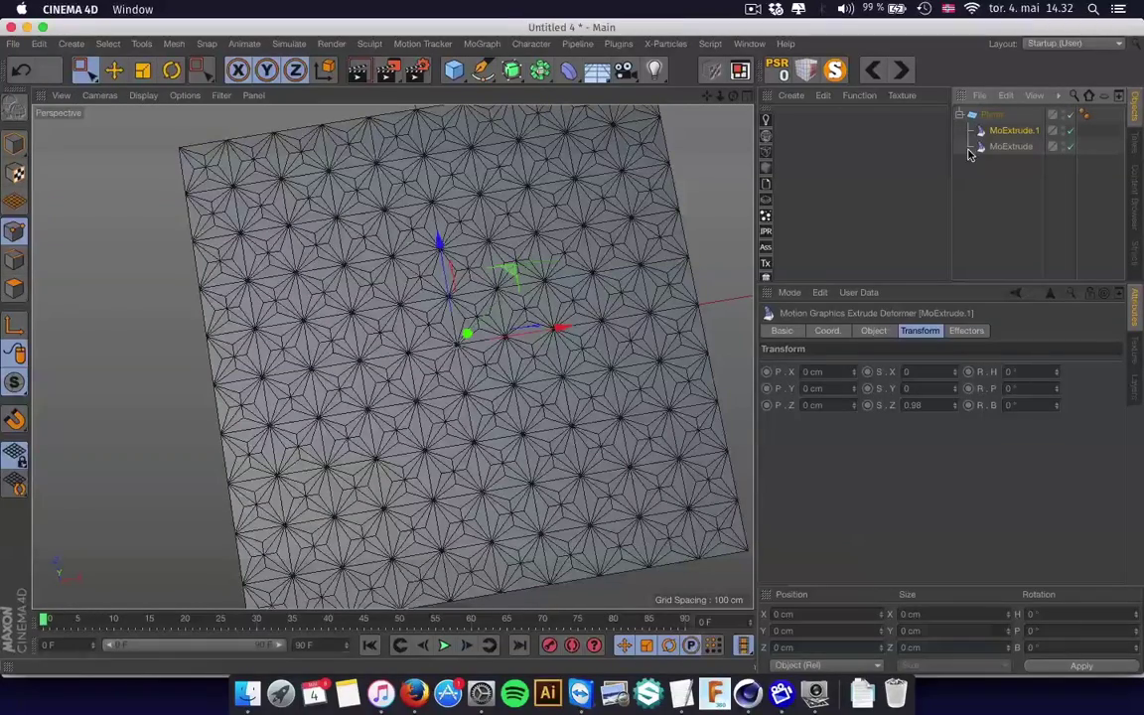
- Set the plane's width and height segments to 2
{"action": "left_click", "coordinate": [990, 115]}
{"action": "left_click_drag", "start_coordinate": [876, 400], "coordinate": [811, 398]}
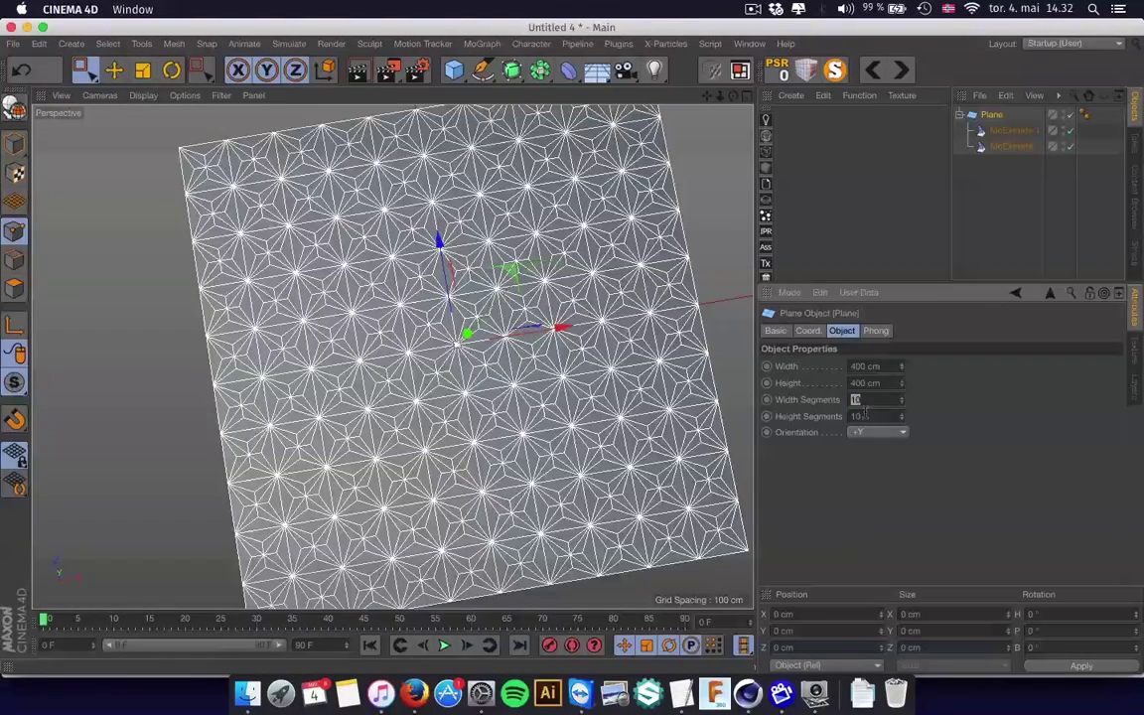
{"action": "type", "text": "2"}
{"action": "key", "text": "Tab"}
{"action": "type", "text": "2"}
{"action": "key", "text": "Return"}
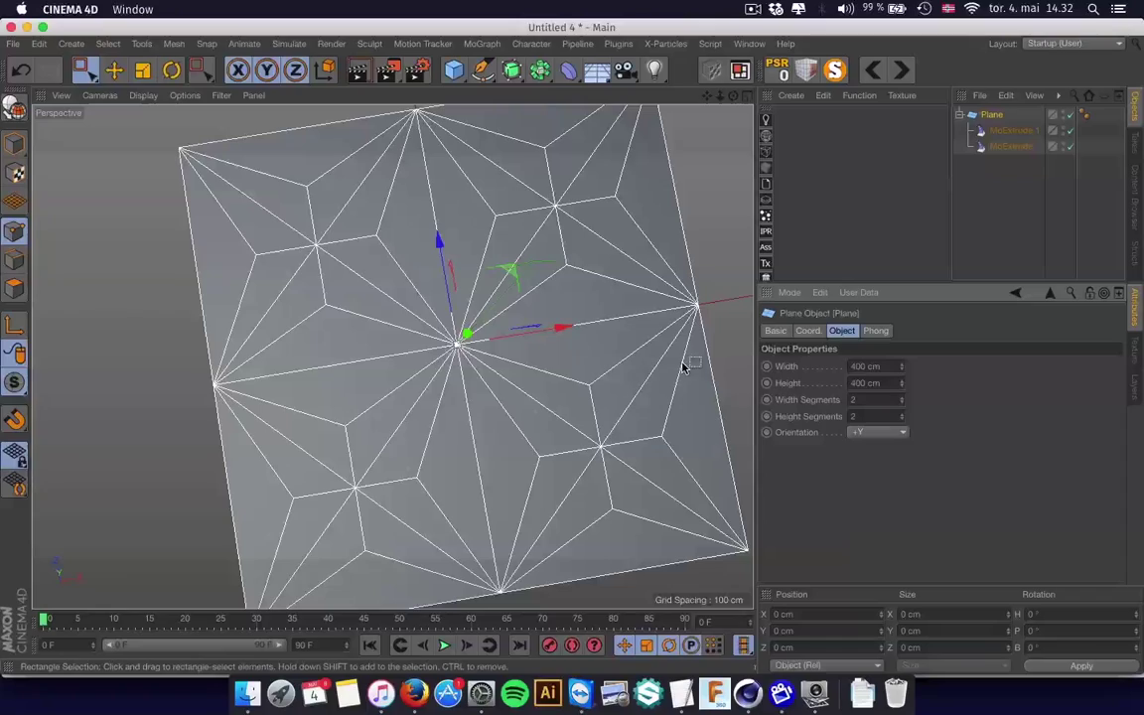
- Set the plane's width and height segments to 4
{"action": "type", "text": "4"}
{"action": "key", "text": "Return"}
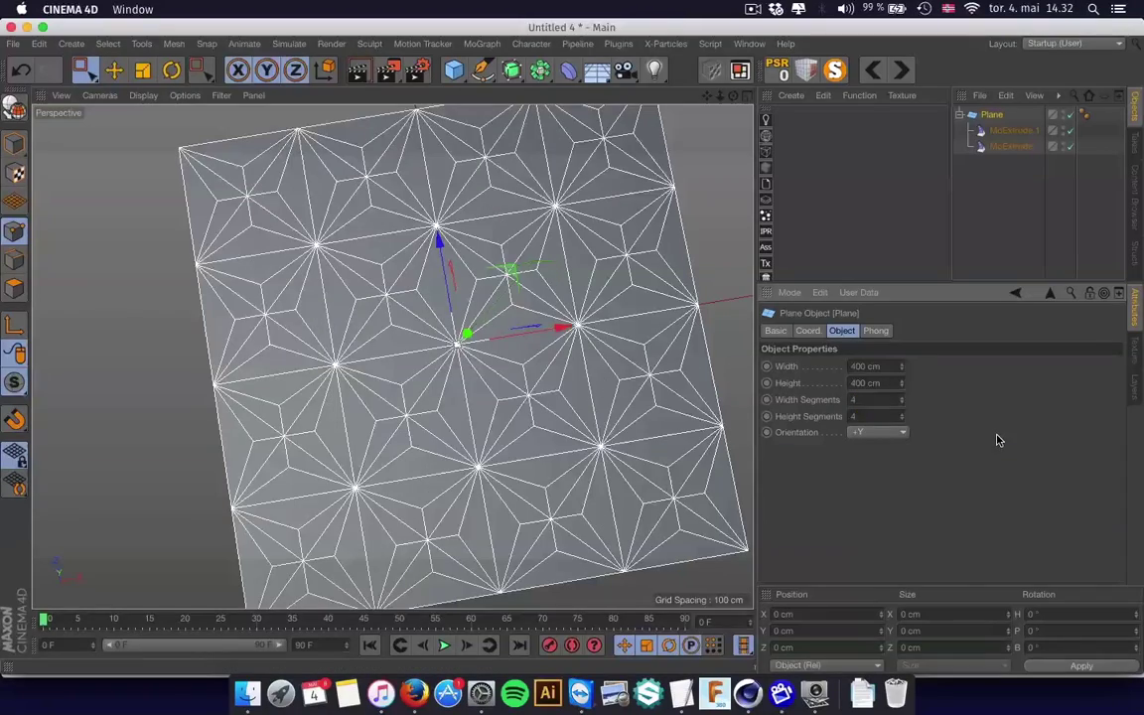
{"action": "left_click_drag", "start_coordinate": [619, 268], "coordinate": [642, 295], "text": "alt"}
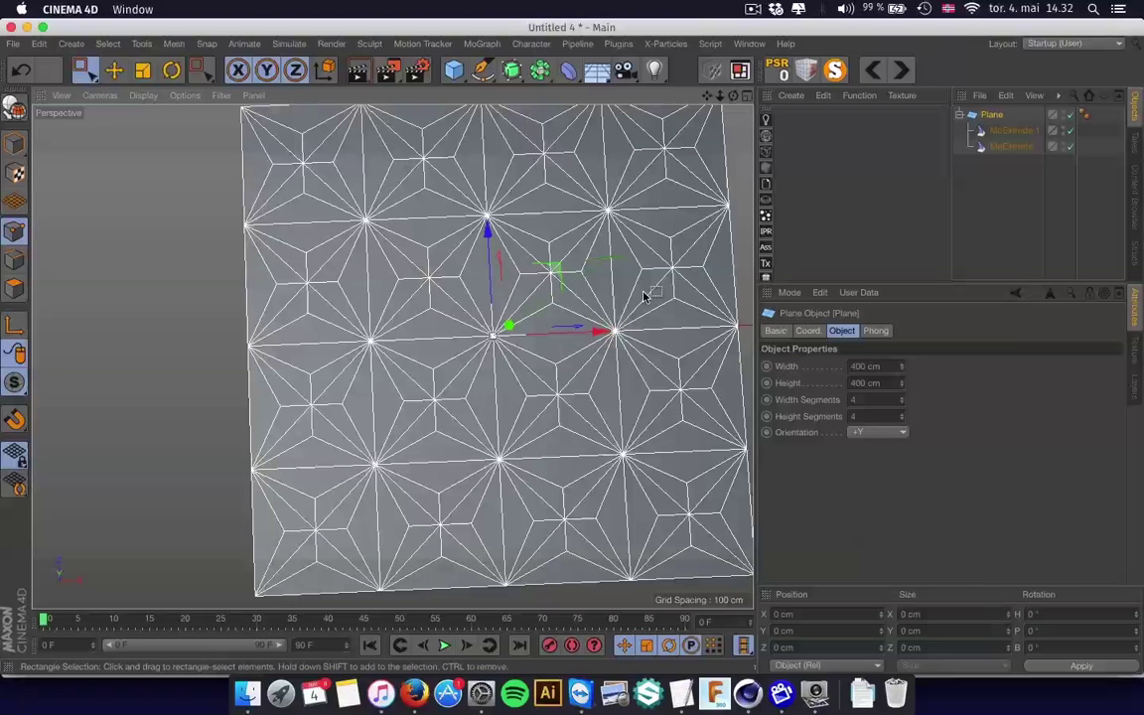
- Delete both MoExtrude deformers from the plane
{"action": "left_click", "coordinate": [1023, 146]}
{"action": "key", "text": "Delete"}
{"action": "left_click", "coordinate": [1007, 131]}
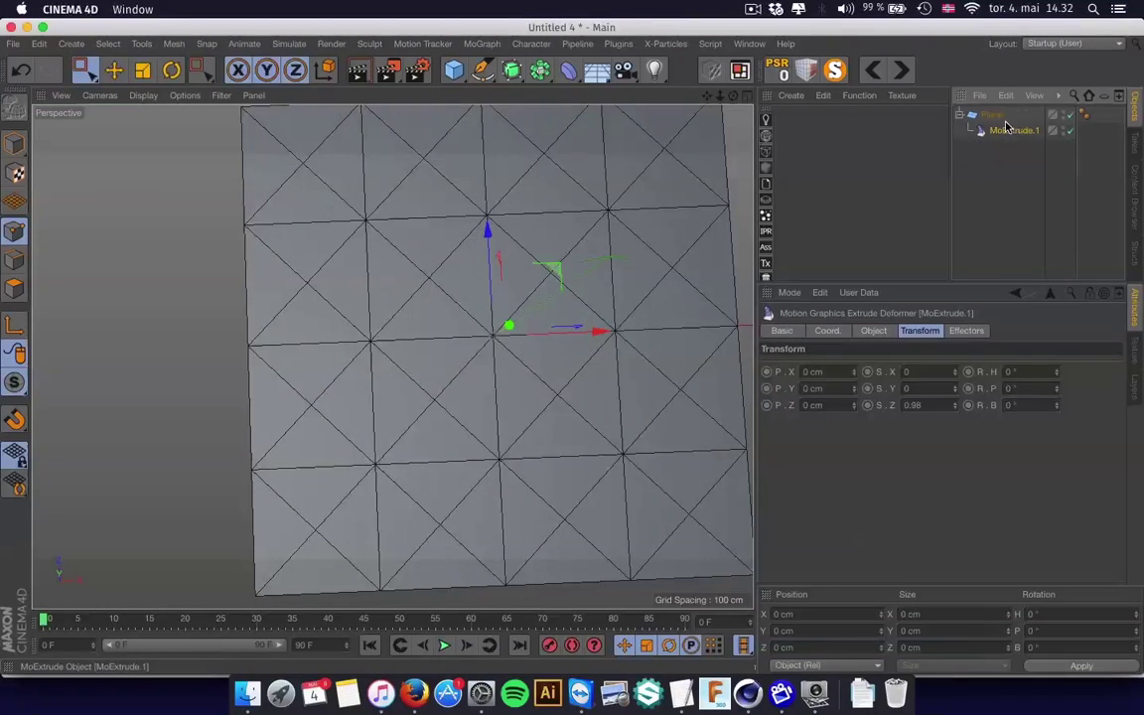
{"action": "key", "text": "Delete"}
- Add a Cloth Surface object, make the plane its child, and select the Cloth Surface
{"action": "left_click", "coordinate": [989, 114]}
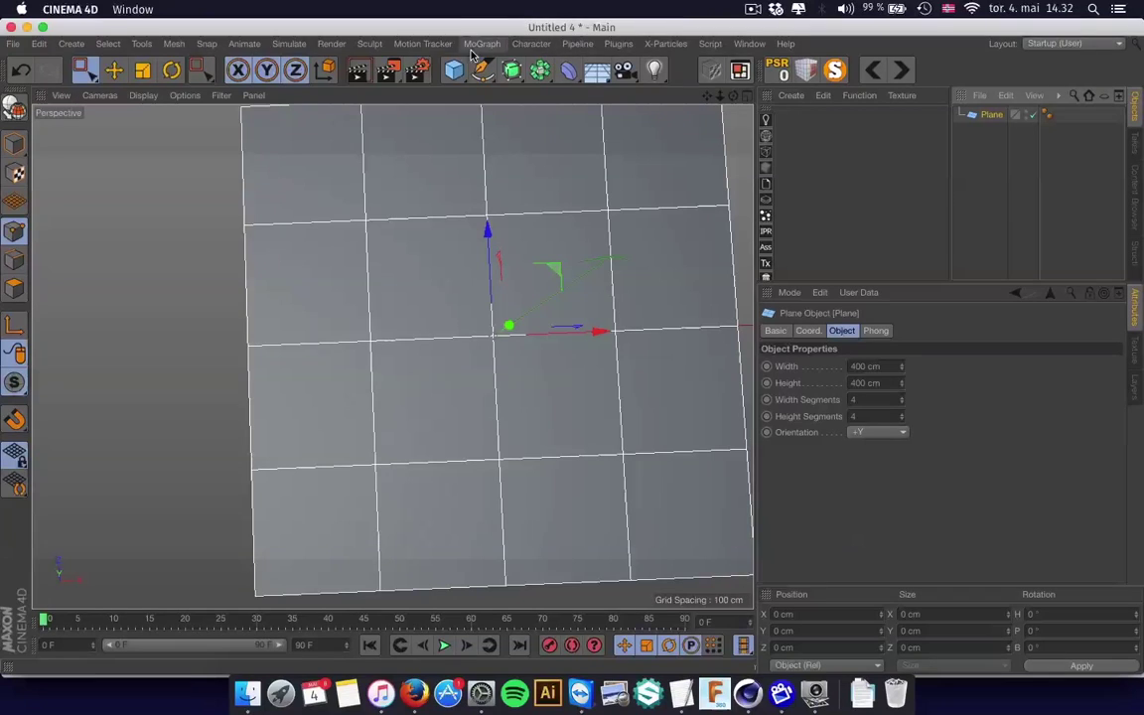
{"action": "left_click", "coordinate": [289, 44]}
{"action": "mouse_move", "coordinate": [298, 67]}
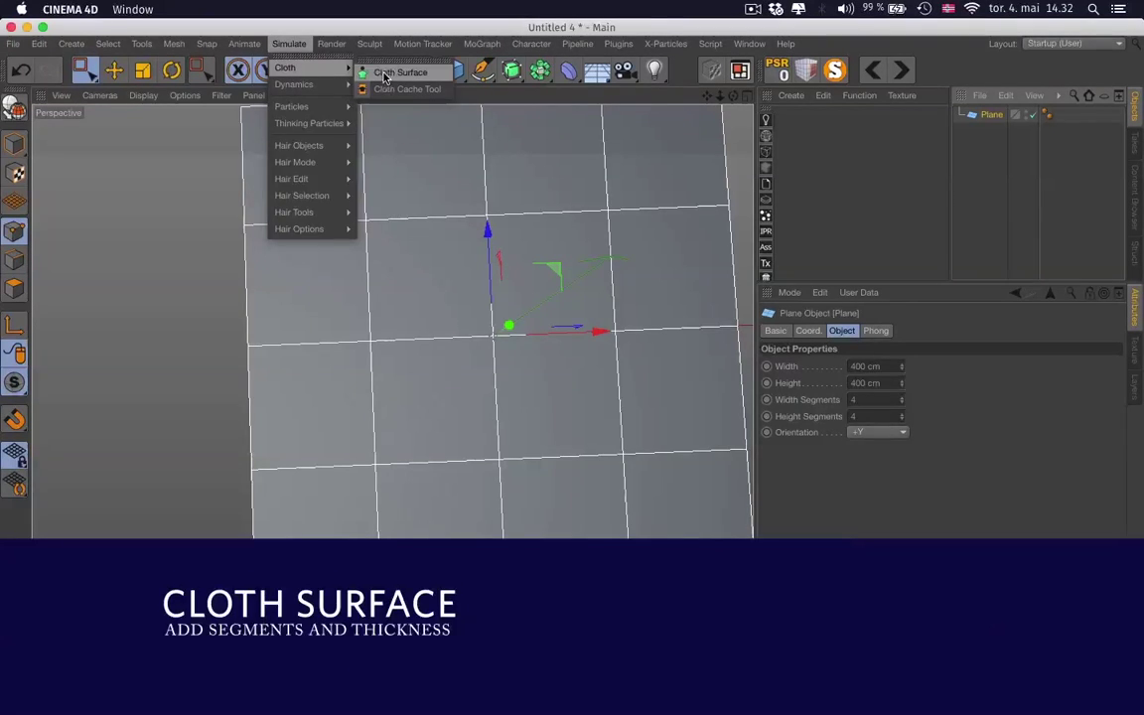
{"action": "left_click", "coordinate": [387, 76]}
{"action": "mouse_move", "coordinate": [990, 132]}
{"action": "left_mouse_down"}
{"action": "mouse_move", "coordinate": [1004, 109]}
{"action": "mouse_move", "coordinate": [994, 123]}
{"action": "mouse_move", "coordinate": [1002, 132]}
{"action": "left_mouse_up"}
{"action": "left_click", "coordinate": [994, 119]}
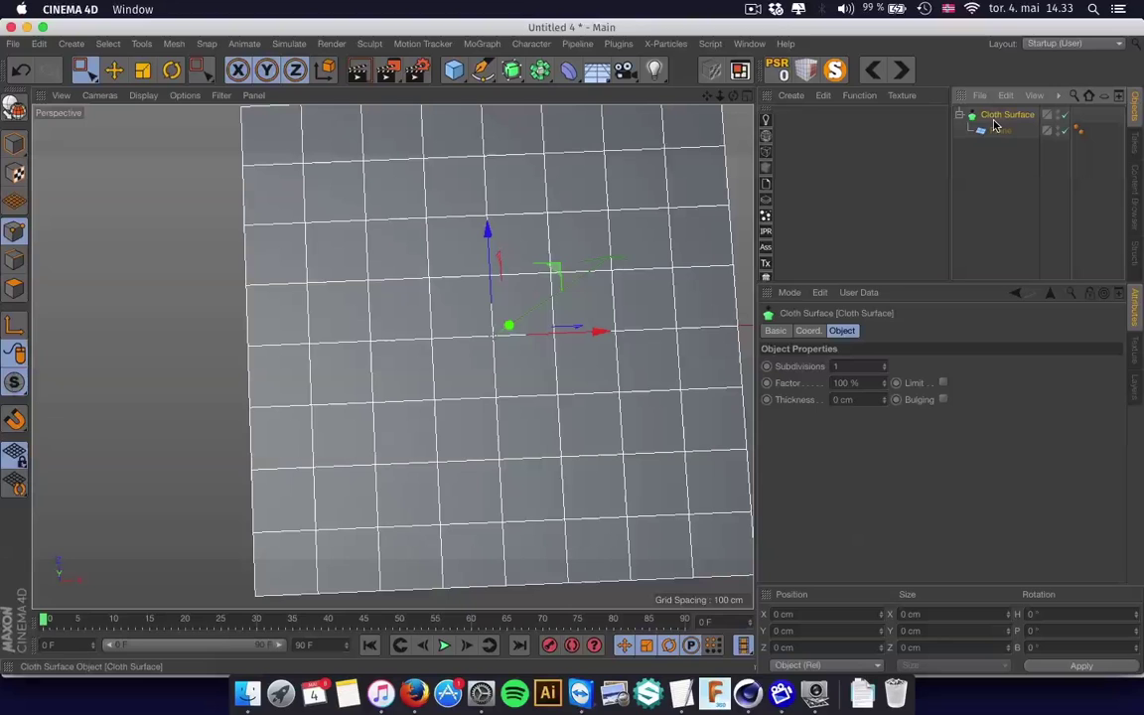
- Try Cloth Surface subdivision values between 0 and 3 and return the setting to 1
{"action": "left_click", "coordinate": [884, 370]}
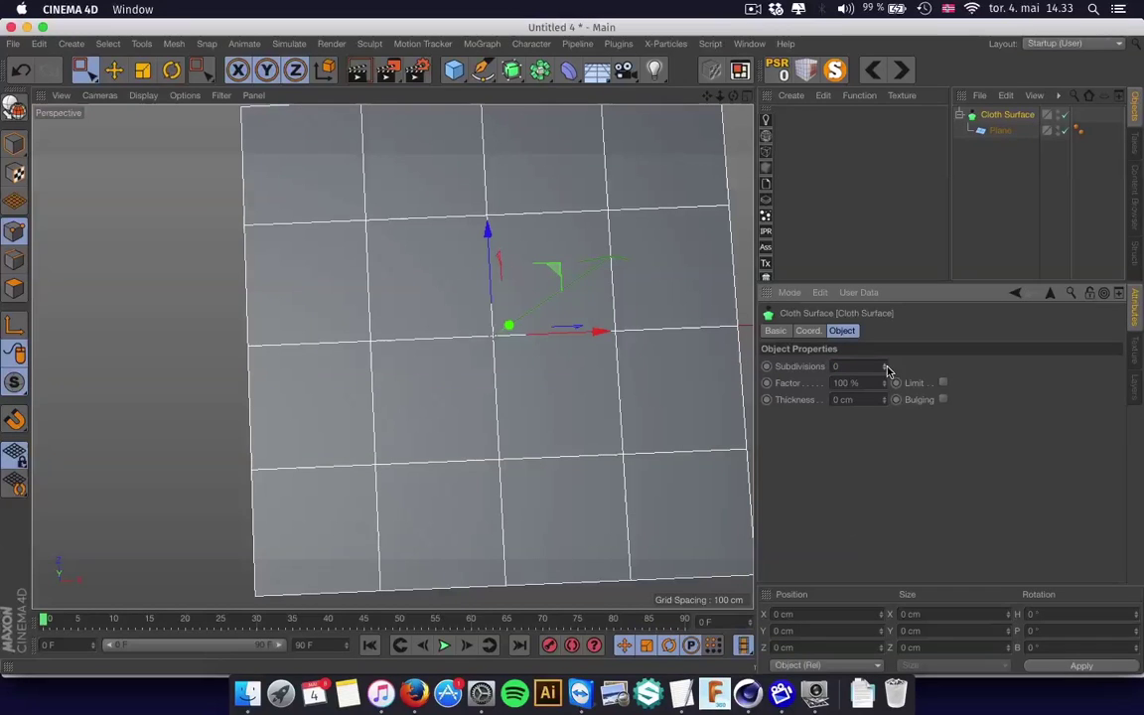
{"action": "left_click", "coordinate": [887, 364]}
{"action": "left_click", "coordinate": [887, 364]}
{"action": "left_click", "coordinate": [885, 370]}
{"action": "left_click", "coordinate": [885, 371]}
{"action": "left_click", "coordinate": [884, 364]}
{"action": "left_click", "coordinate": [884, 365]}
{"action": "left_click", "coordinate": [884, 365]}
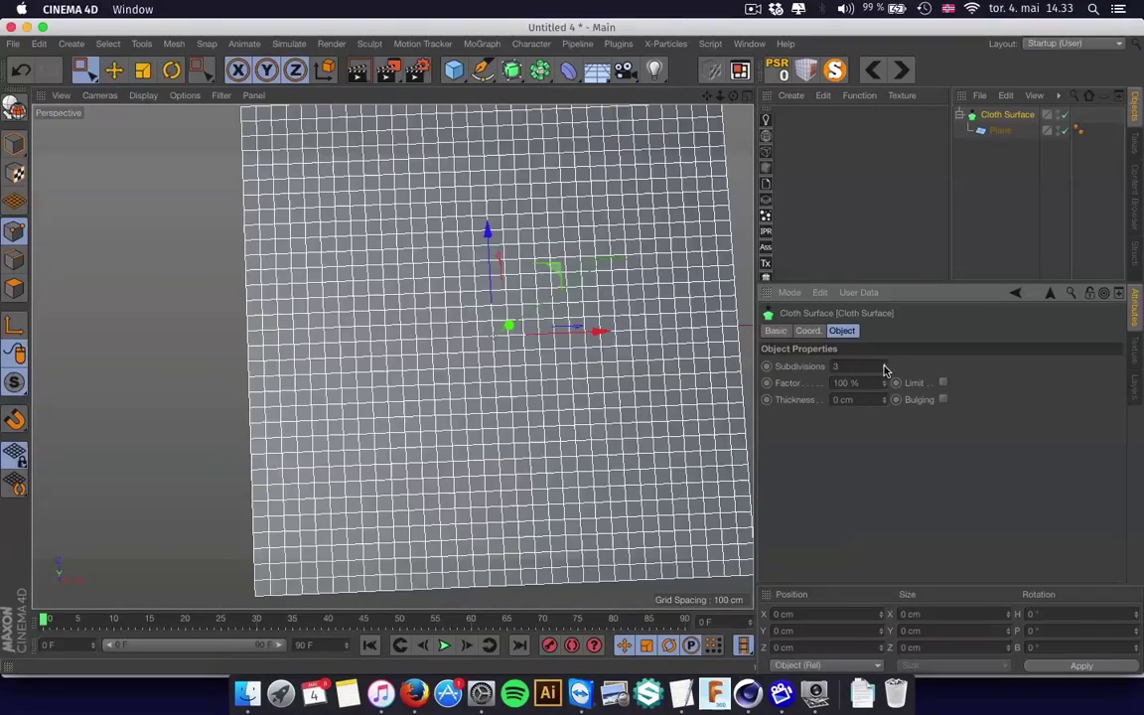
{"action": "left_click_drag", "start_coordinate": [883, 374], "coordinate": [884, 379]}
{"action": "left_click", "coordinate": [511, 70]}
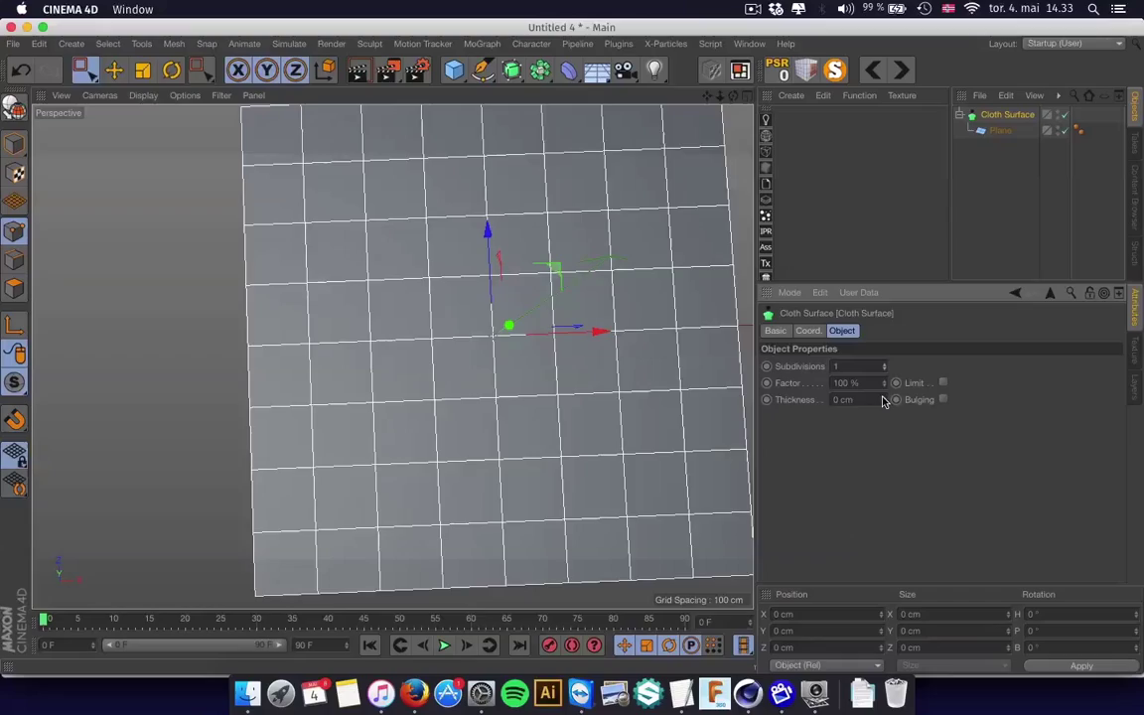
- Try Cloth Surface thicknesses of 80 cm and -55 cm and reset the thickness to 0 cm
{"action": "left_click_drag", "start_coordinate": [883, 397], "coordinate": [882, 323]}
{"action": "left_click_drag", "start_coordinate": [368, 494], "coordinate": [428, 388], "text": "alt"}
{"action": "middle_click_drag", "start_coordinate": [429, 388], "coordinate": [445, 286], "text": "alt"}
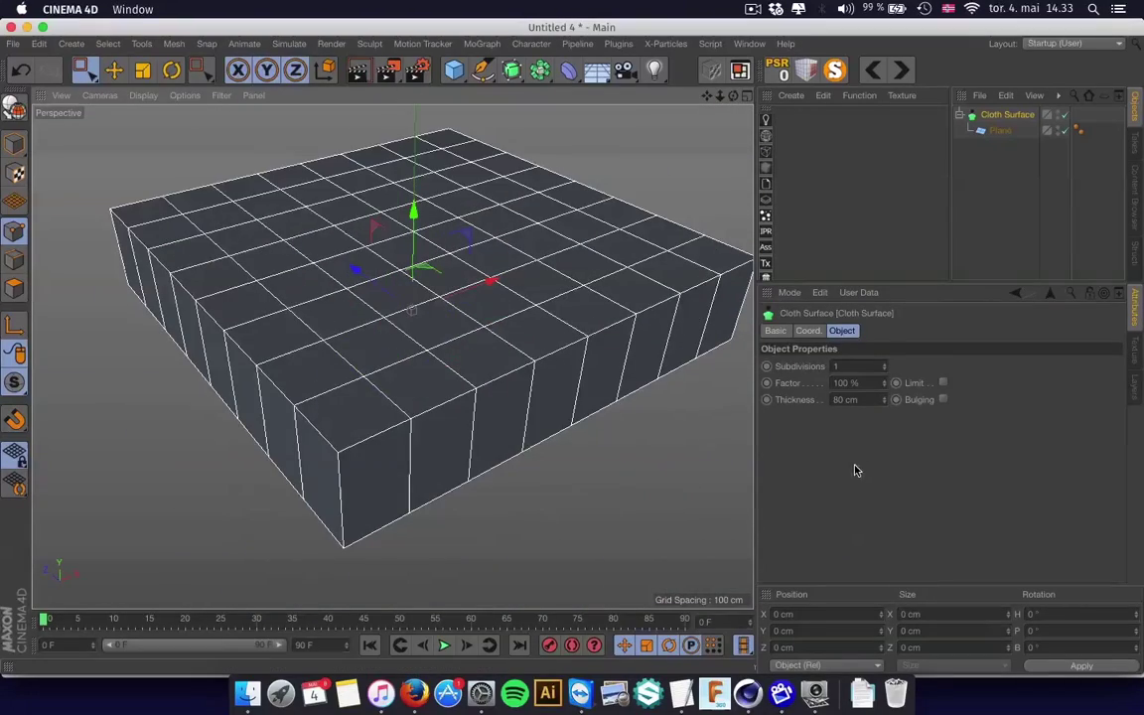
{"action": "mouse_move", "coordinate": [884, 399]}
{"action": "left_mouse_down"}
{"action": "mouse_move", "coordinate": [884, 343]}
{"action": "mouse_move", "coordinate": [884, 402]}
{"action": "left_mouse_up"}
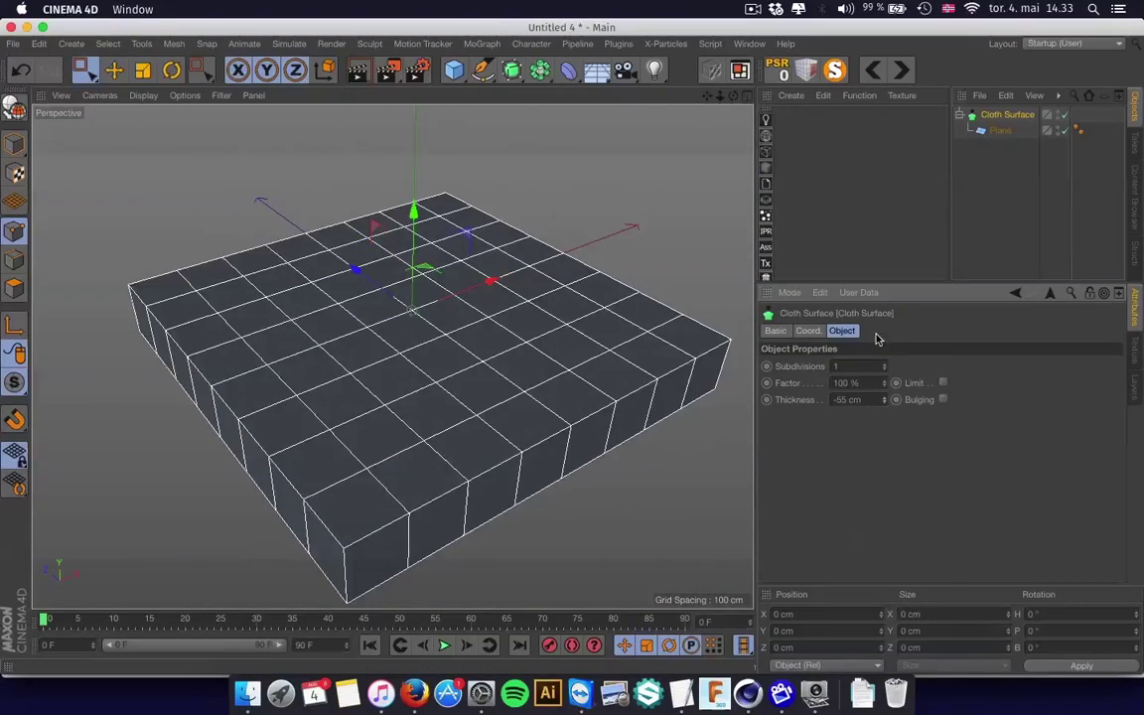
{"action": "double_click", "coordinate": [849, 400]}
{"action": "type", "text": "0"}
{"action": "key", "text": "Return"}
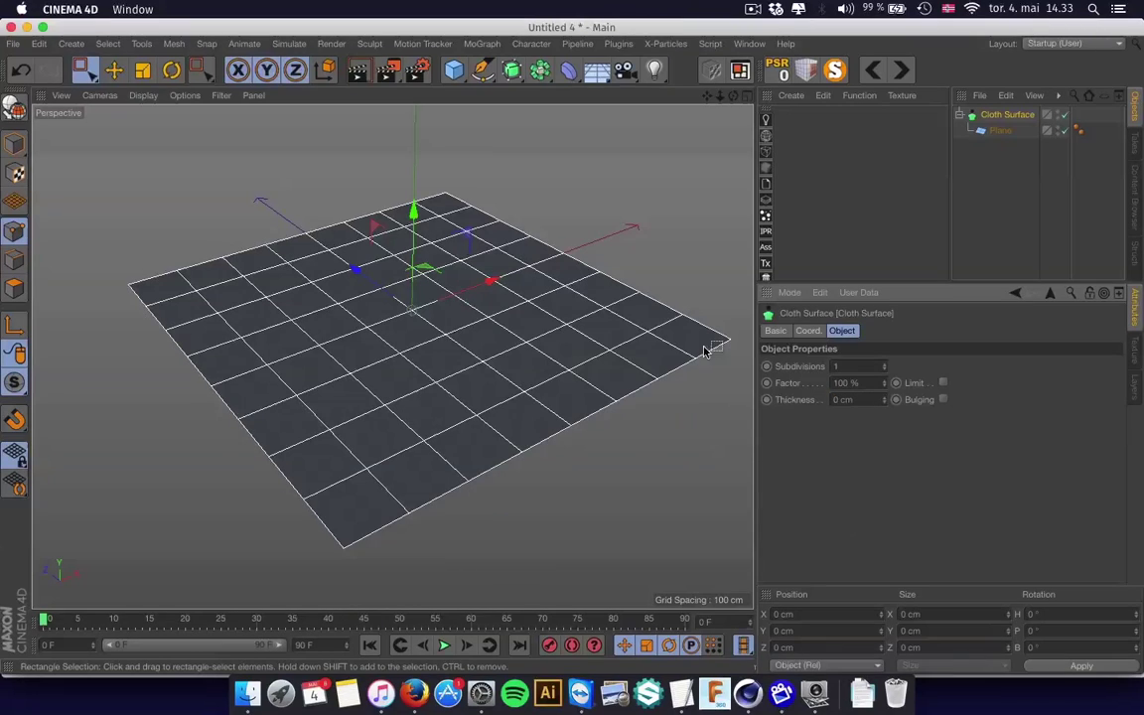
{"action": "left_click_drag", "start_coordinate": [704, 351], "coordinate": [541, 366], "text": "alt"}
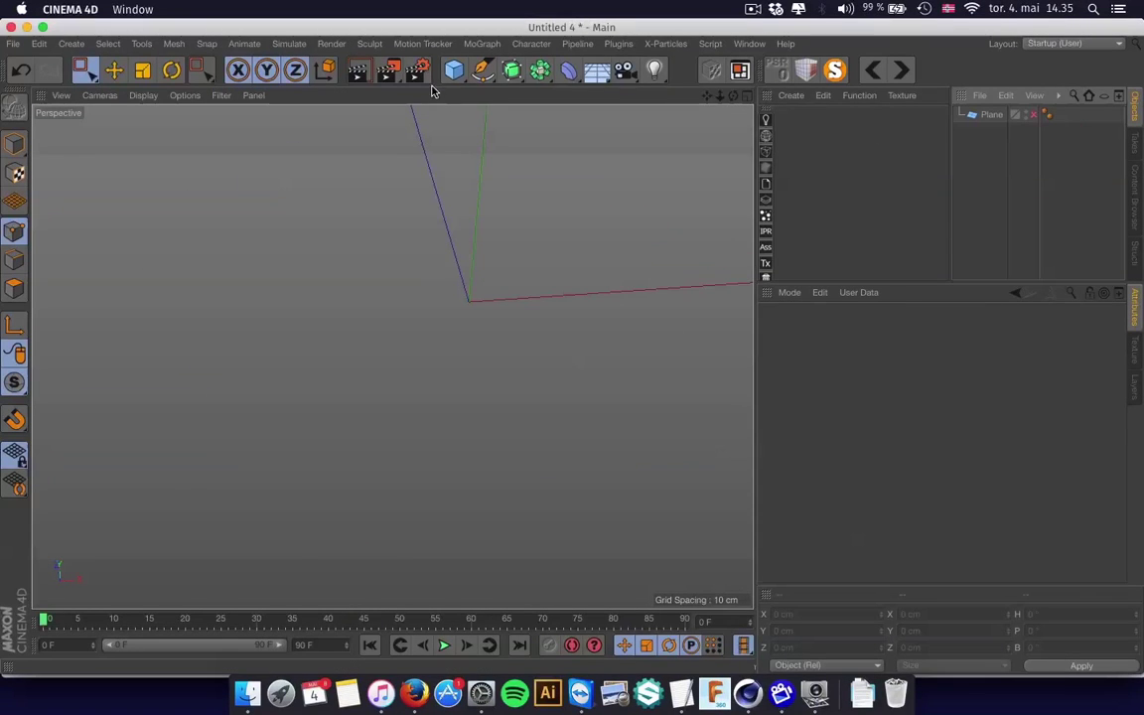
- Add a second plane to the scene beside the disabled one
{"action": "left_click", "coordinate": [453, 69]}
{"action": "left_click", "coordinate": [601, 120]}
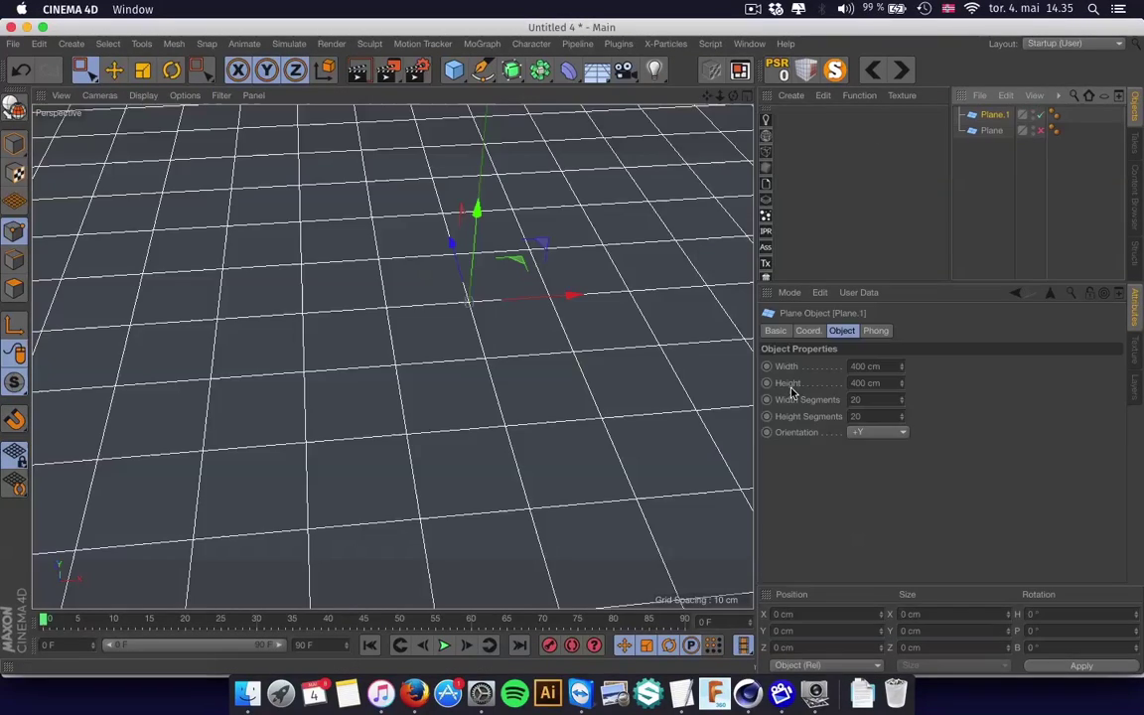
- Set the second plane's width segments and height segments to 10 each
{"action": "left_click", "coordinate": [872, 400]}
{"action": "type", "text": "10"}
{"action": "key", "text": "Return"}
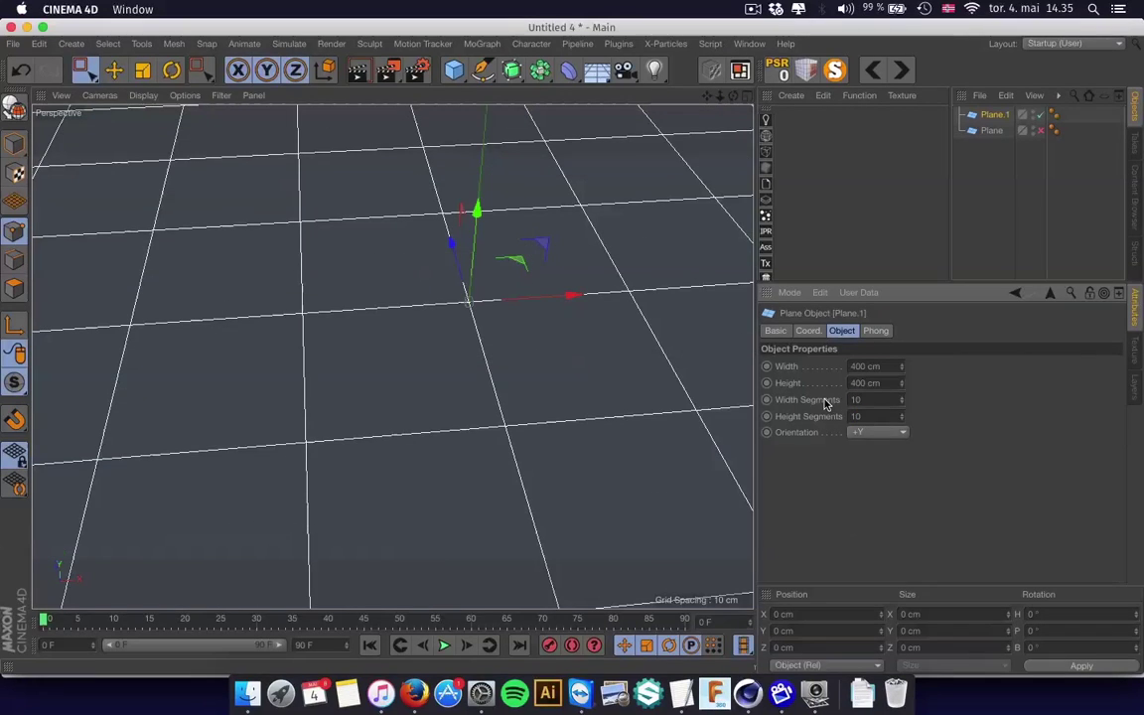
{"action": "scroll", "coordinate": [556, 367], "scroll_direction": "down", "scroll_amount": 5}
{"action": "scroll", "coordinate": [484, 357], "scroll_direction": "down", "scroll_amount": 2}
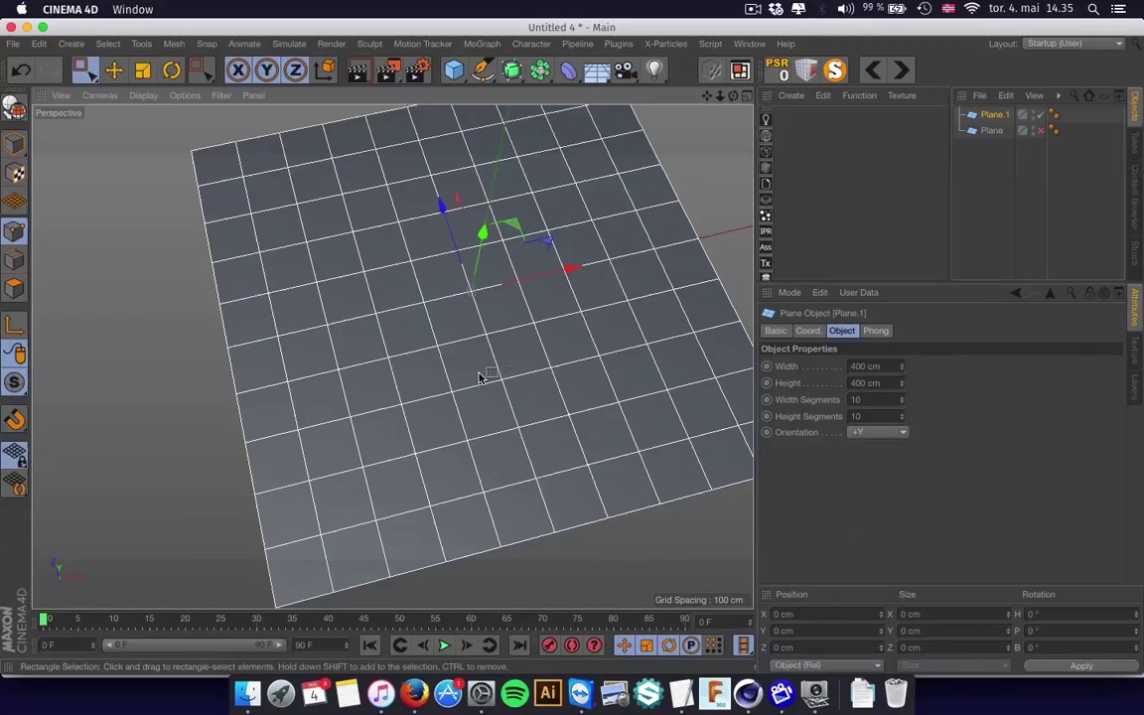
- Add a Polygon Reduction deformer and make it a child of the second plane
{"action": "left_click", "coordinate": [564, 70]}
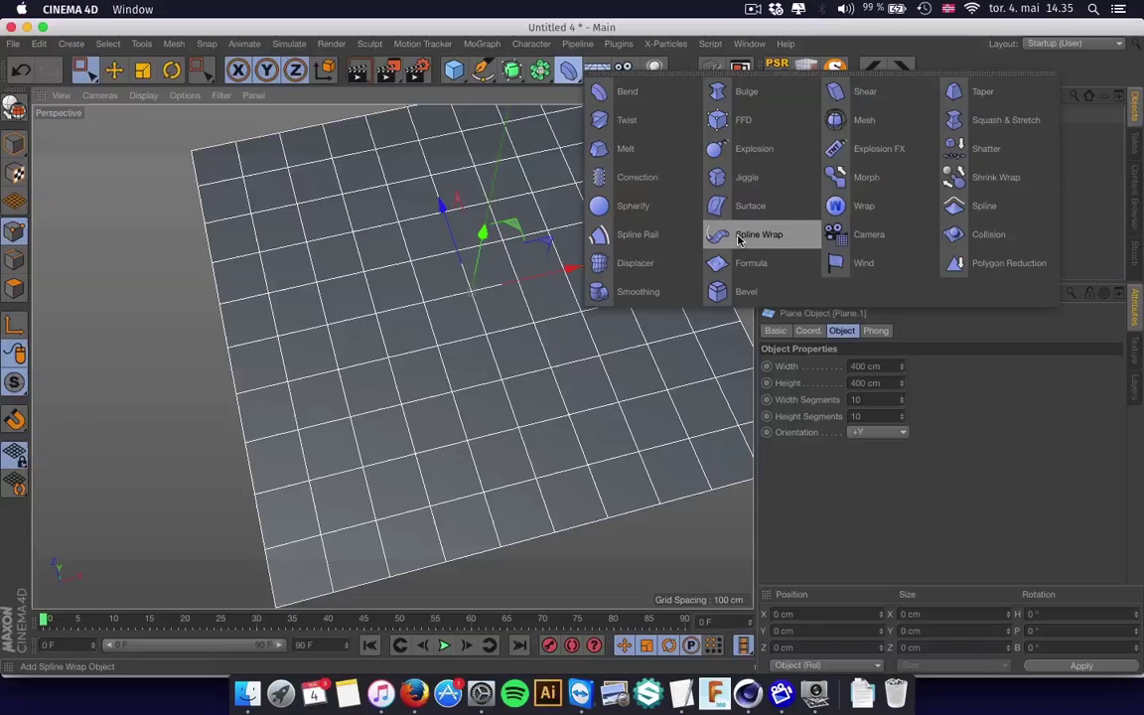
{"action": "left_click", "coordinate": [998, 263]}
{"action": "left_click_drag", "start_coordinate": [1017, 114], "coordinate": [990, 133]}
- Add a Cloth Surface as parent of the second plane and set its subdivisions to 3
{"action": "left_click", "coordinate": [989, 116]}
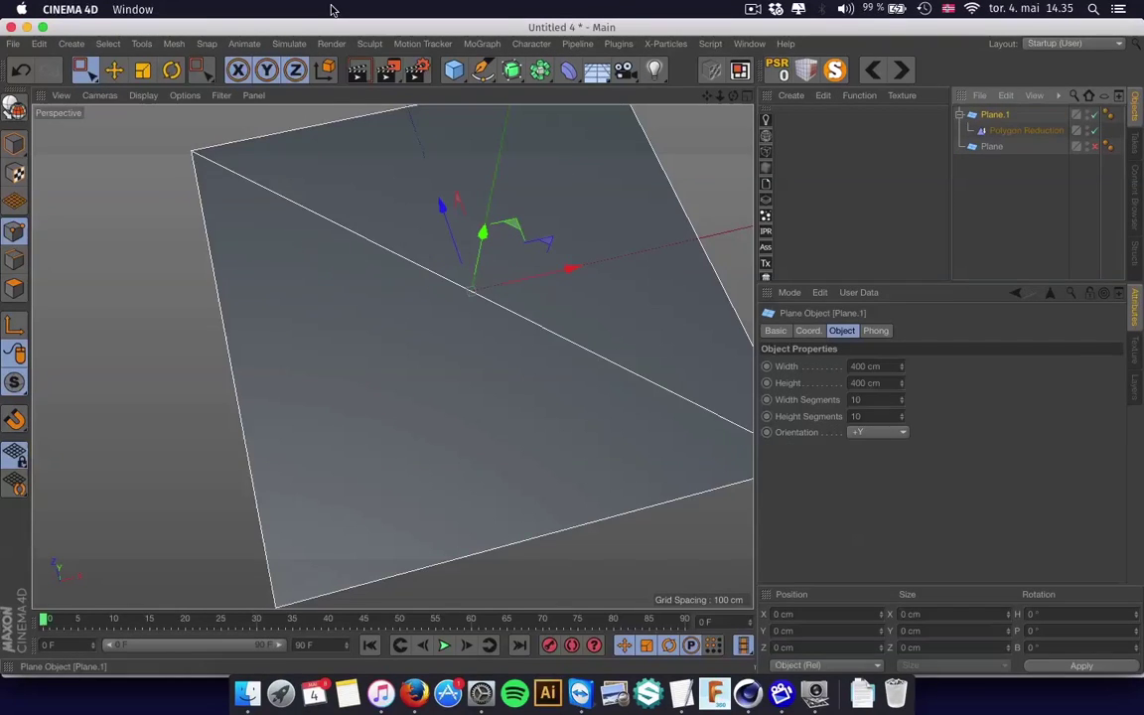
{"action": "left_click", "coordinate": [364, 44]}
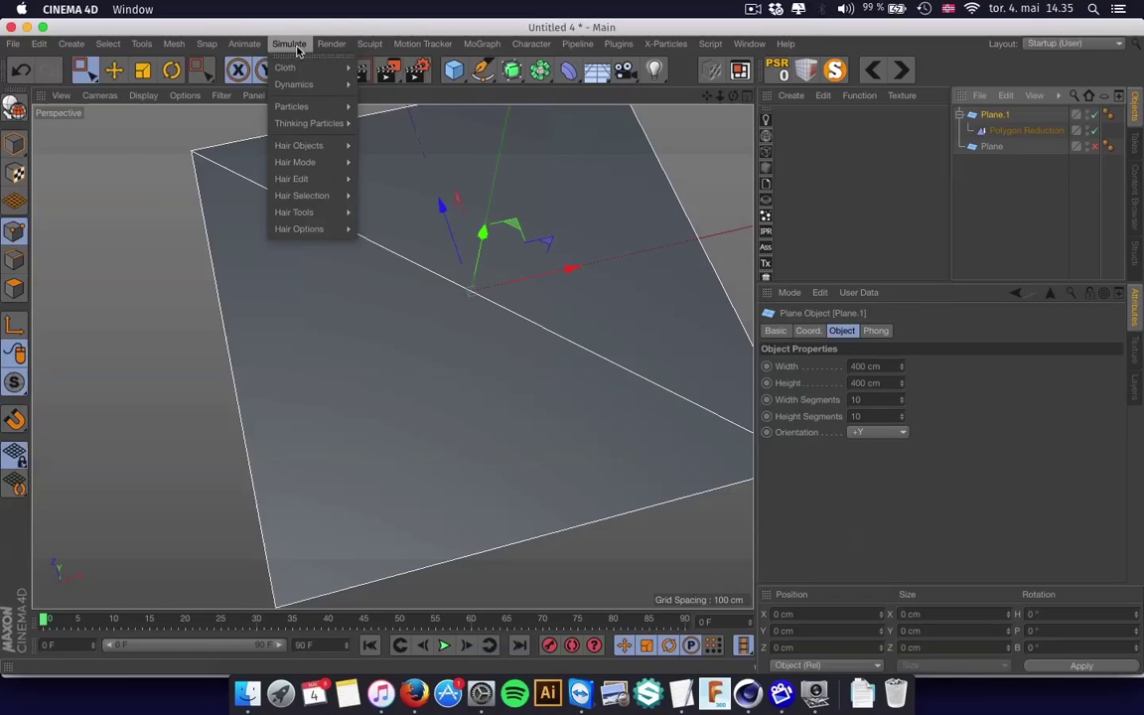
{"action": "mouse_move", "coordinate": [294, 68]}
{"action": "left_click", "coordinate": [397, 72], "text": "alt"}
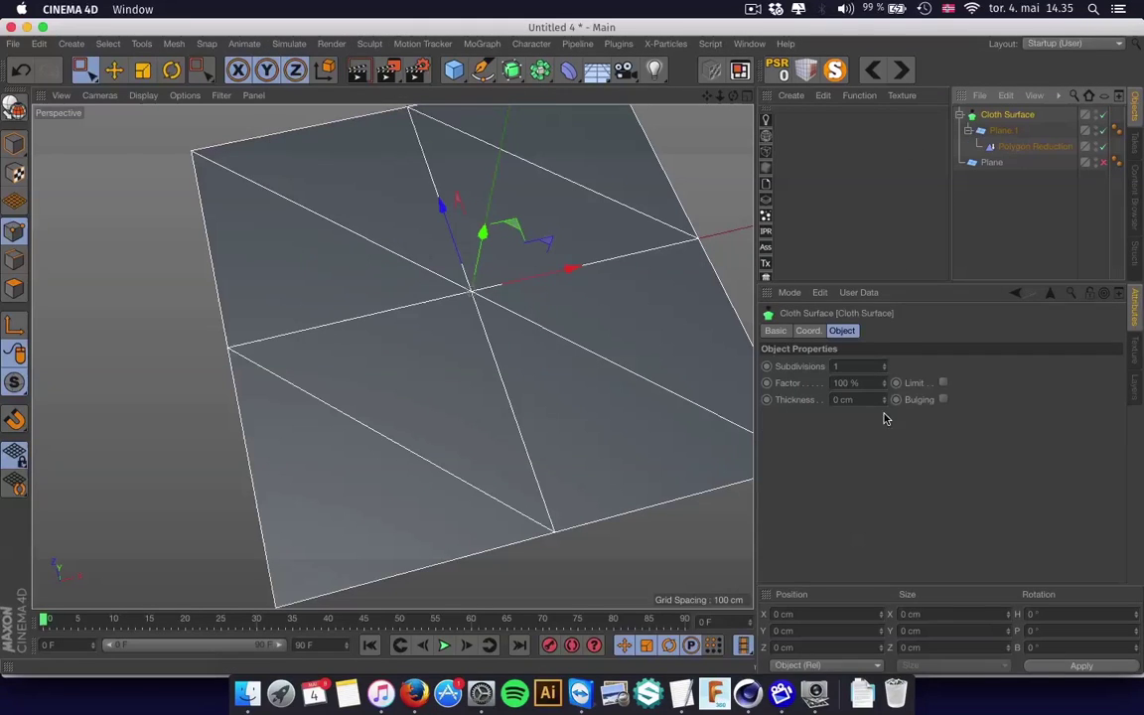
{"action": "left_click_drag", "start_coordinate": [882, 371], "coordinate": [885, 374]}
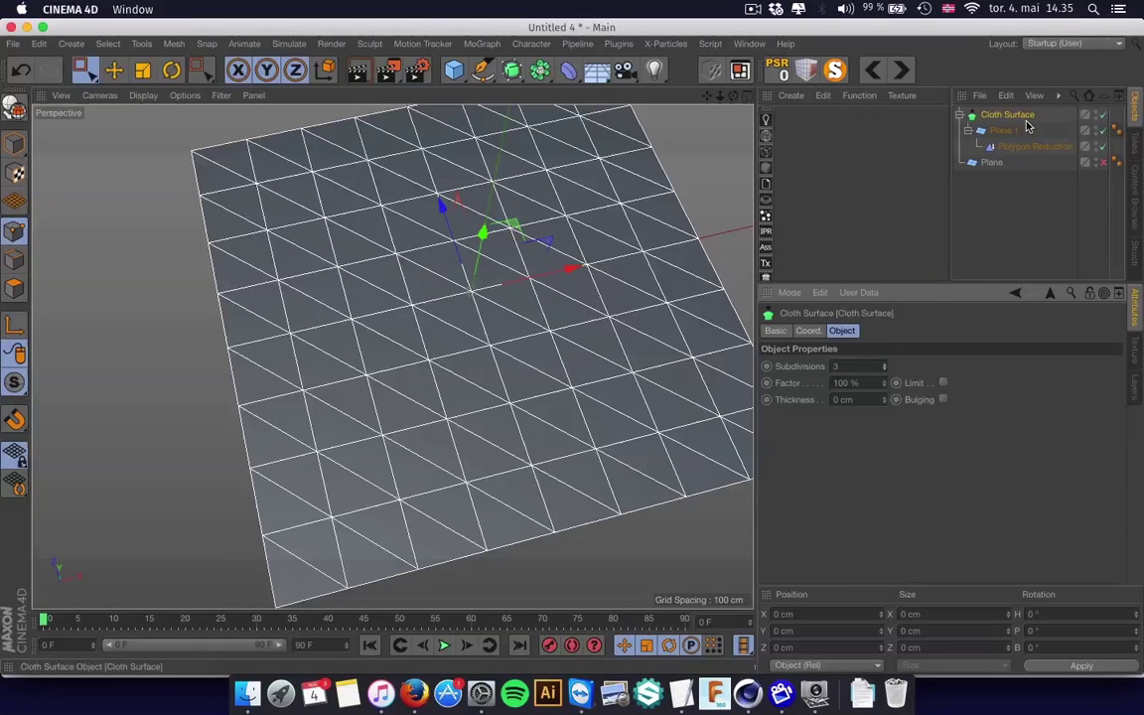
{"action": "left_click_drag", "start_coordinate": [510, 327], "coordinate": [537, 353], "text": "alt"}
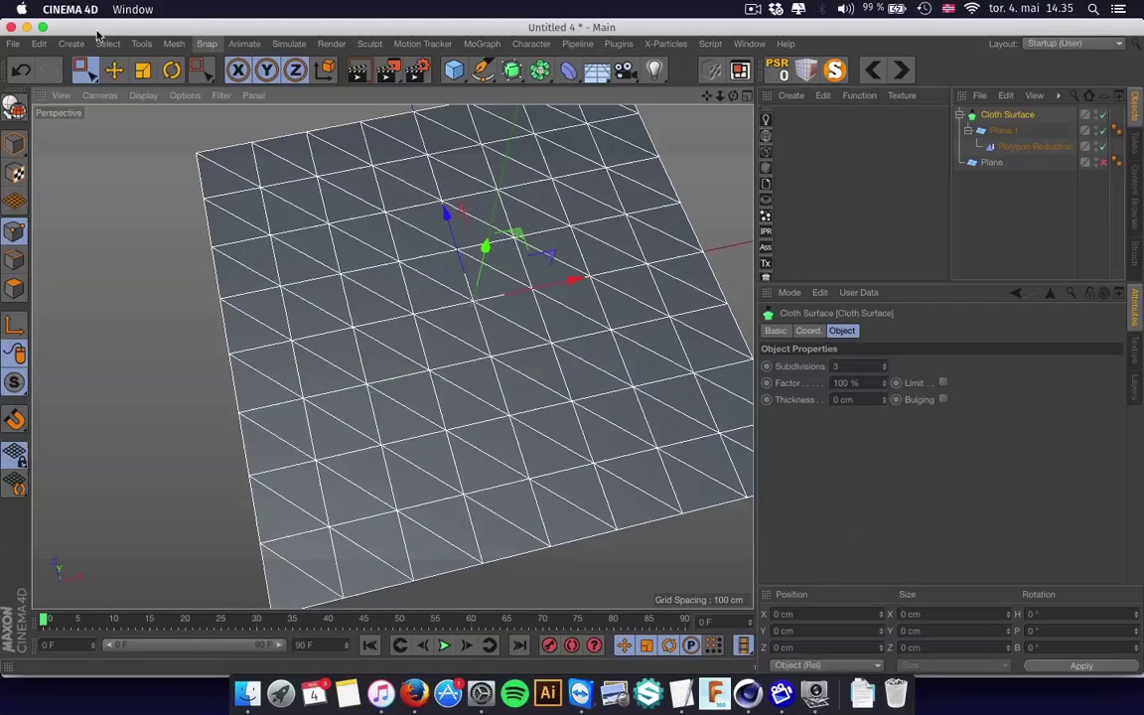
- Switch to Live Selection and group the Cloth Surface hierarchy under a null
{"action": "left_click_drag", "start_coordinate": [89, 71], "coordinate": [108, 82]}
{"action": "left_click", "coordinate": [116, 90]}
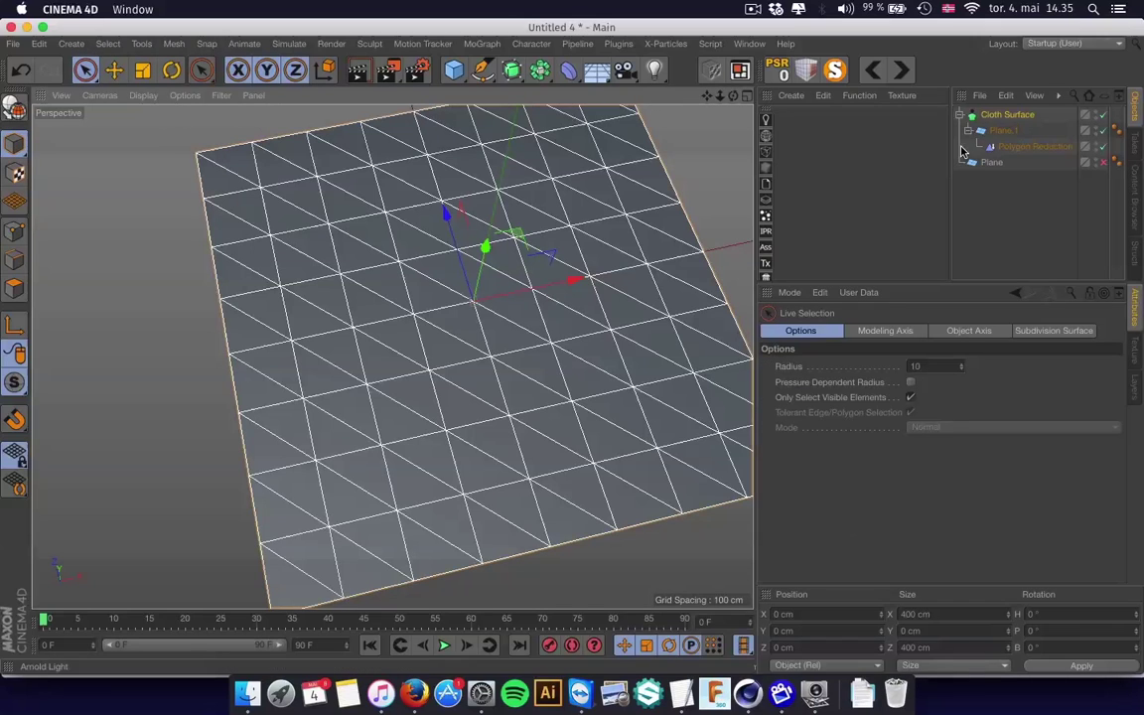
{"action": "key", "text": "alt+g"}
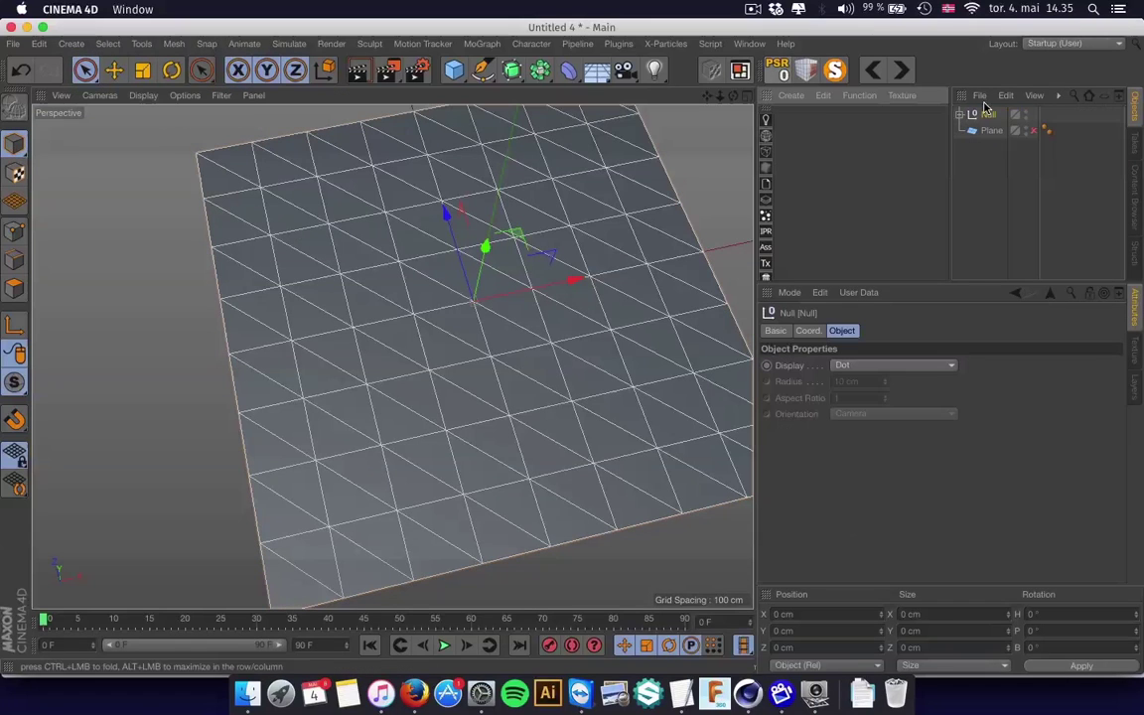
- Try a Bevel deformer inside the null in Points mode with Limit enabled and a 12 cm offset, and delete it
{"action": "left_click", "coordinate": [572, 73]}
{"action": "left_click", "coordinate": [685, 264]}
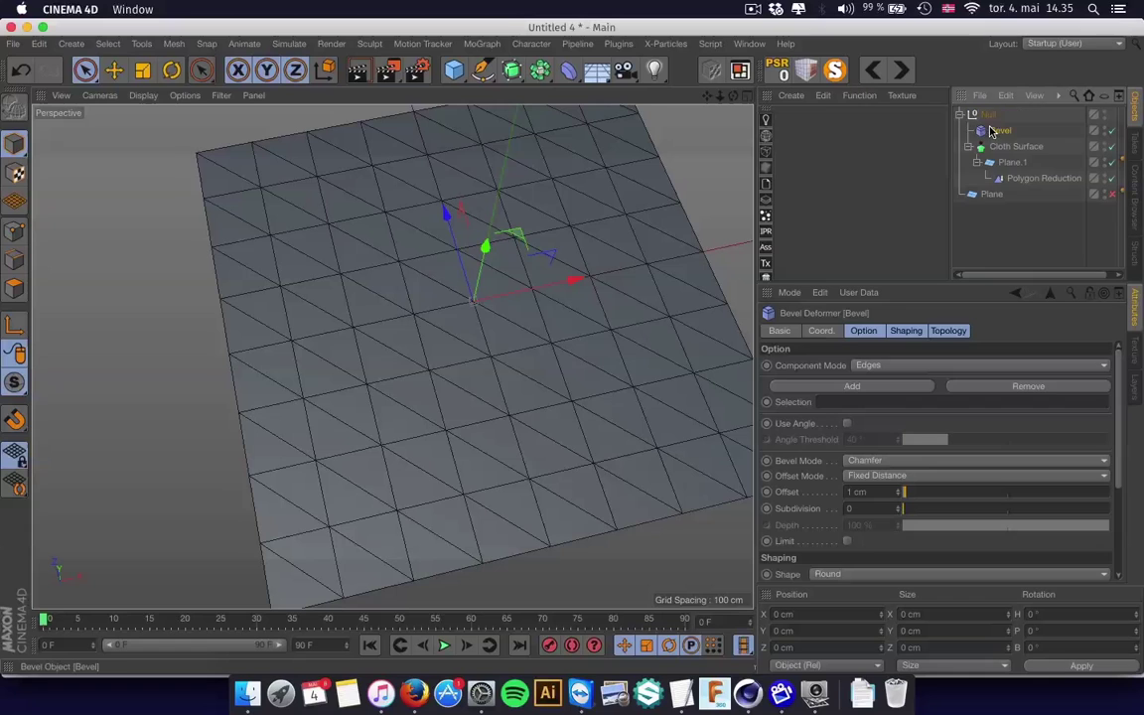
{"action": "left_click", "coordinate": [873, 365]}
{"action": "left_click", "coordinate": [864, 344]}
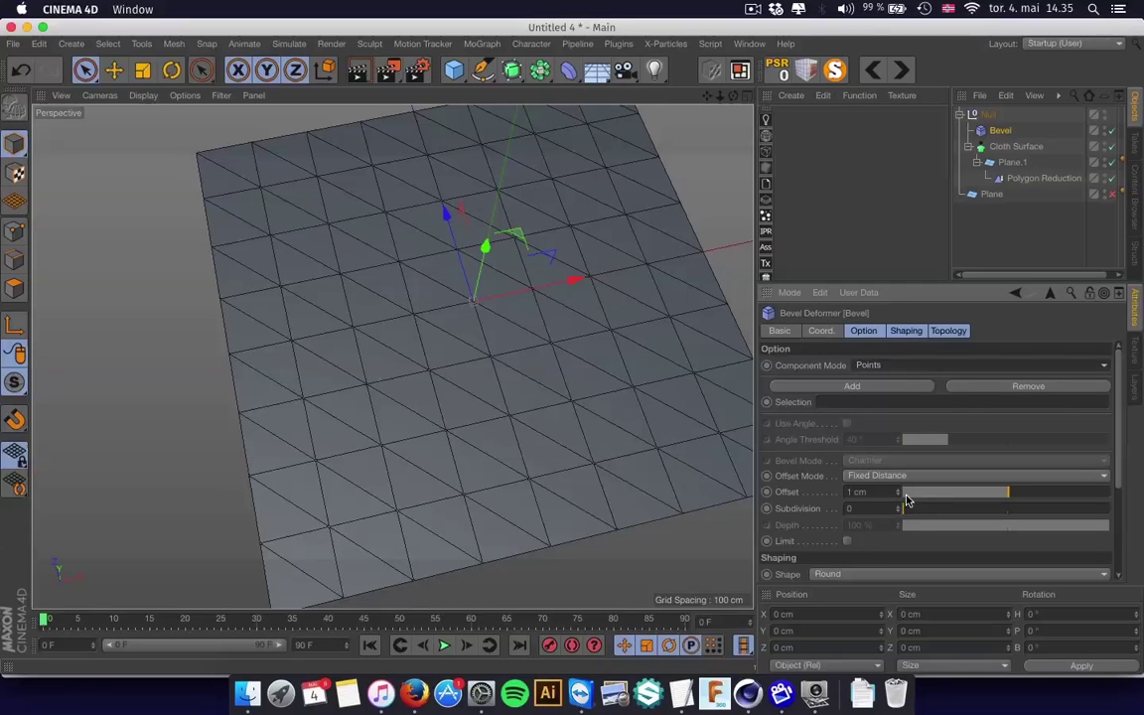
{"action": "left_click", "coordinate": [847, 540]}
{"action": "mouse_move", "coordinate": [1038, 501]}
{"action": "left_mouse_down"}
{"action": "mouse_move", "coordinate": [1024, 496]}
{"action": "mouse_move", "coordinate": [1046, 498]}
{"action": "mouse_move", "coordinate": [1025, 496]}
{"action": "mouse_move", "coordinate": [1034, 503]}
{"action": "mouse_move", "coordinate": [1021, 508]}
{"action": "left_mouse_up"}
{"action": "left_click_drag", "start_coordinate": [723, 467], "coordinate": [601, 368], "text": "alt"}
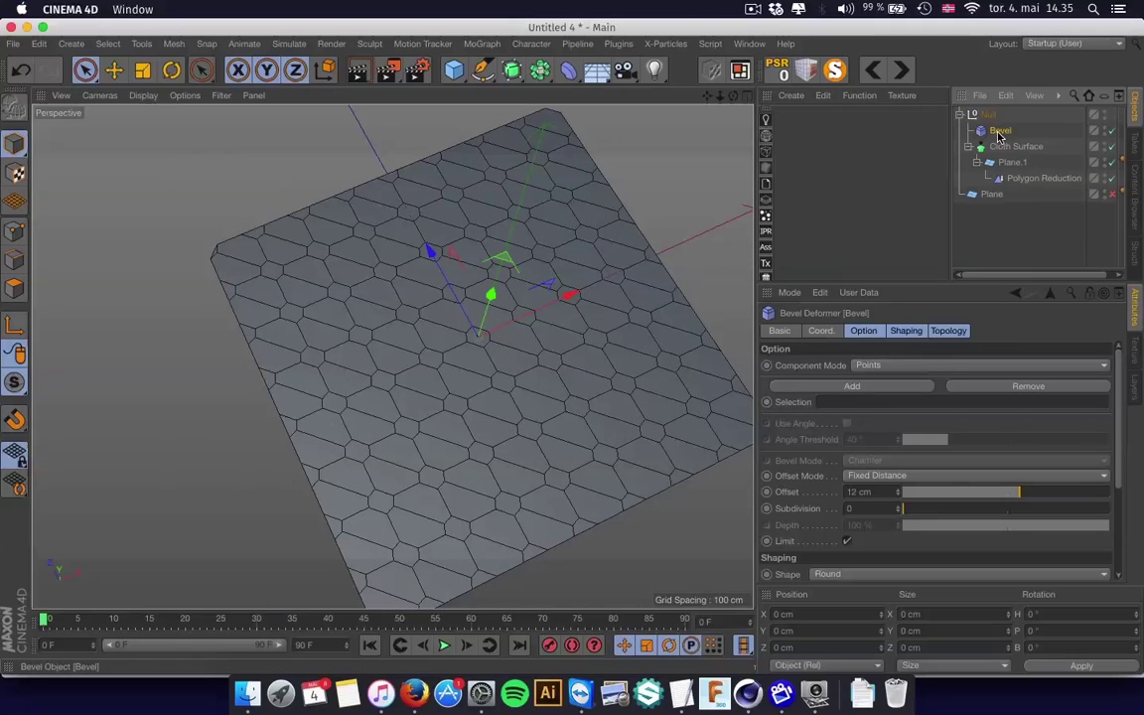
{"action": "key", "text": "Delete"}
- Add a MoExtrude deformer and place it inside the null above the Cloth Surface
{"action": "left_click", "coordinate": [496, 46]}
{"action": "left_click", "coordinate": [536, 363]}
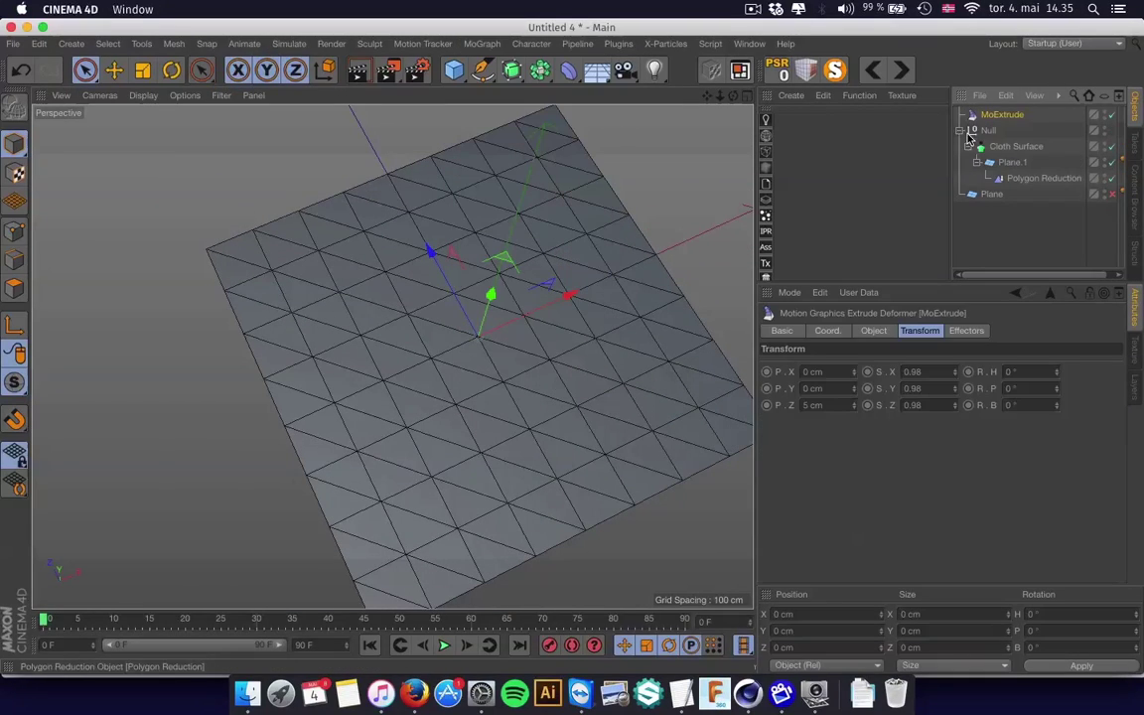
{"action": "left_click_drag", "start_coordinate": [1000, 137], "coordinate": [1003, 164]}
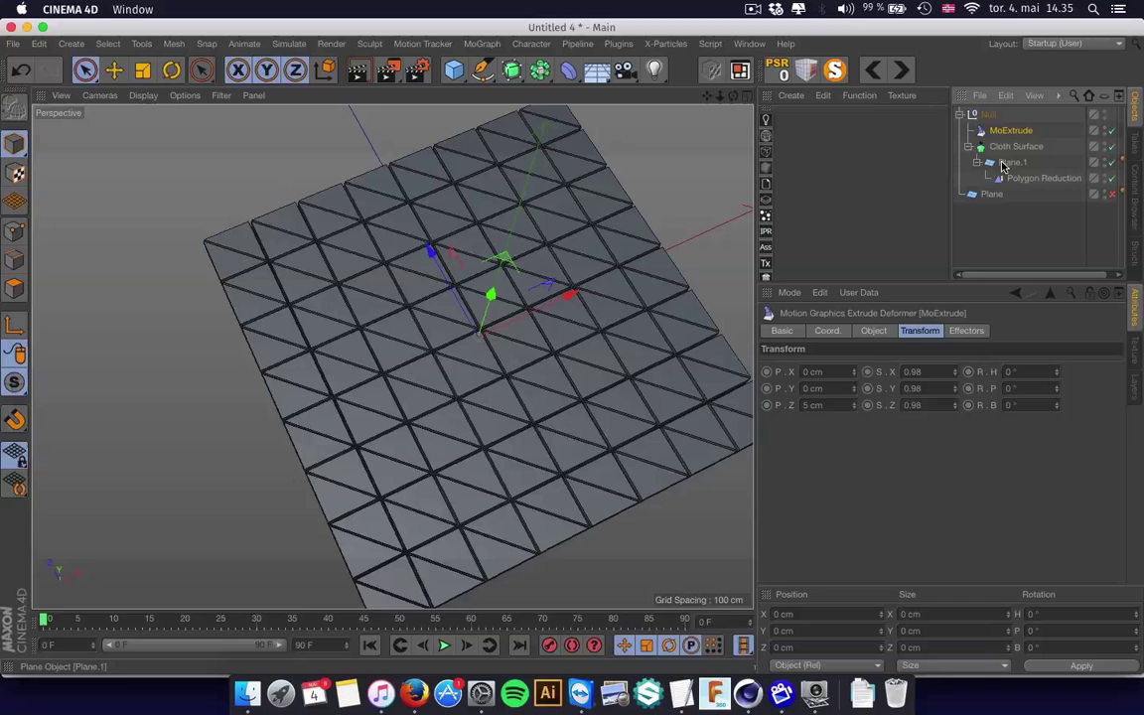
- Set the MoExtrude's X, Y and Z scale to 0 and its Z position to 0 cm
{"action": "left_click", "coordinate": [901, 373]}
{"action": "type", "text": "0"}
{"action": "left_click_drag", "start_coordinate": [940, 388], "coordinate": [672, 406]}
{"action": "type", "text": "00"}
{"action": "key", "text": "Return"}
{"action": "left_click_drag", "start_coordinate": [486, 307], "coordinate": [460, 286], "text": "alt"}
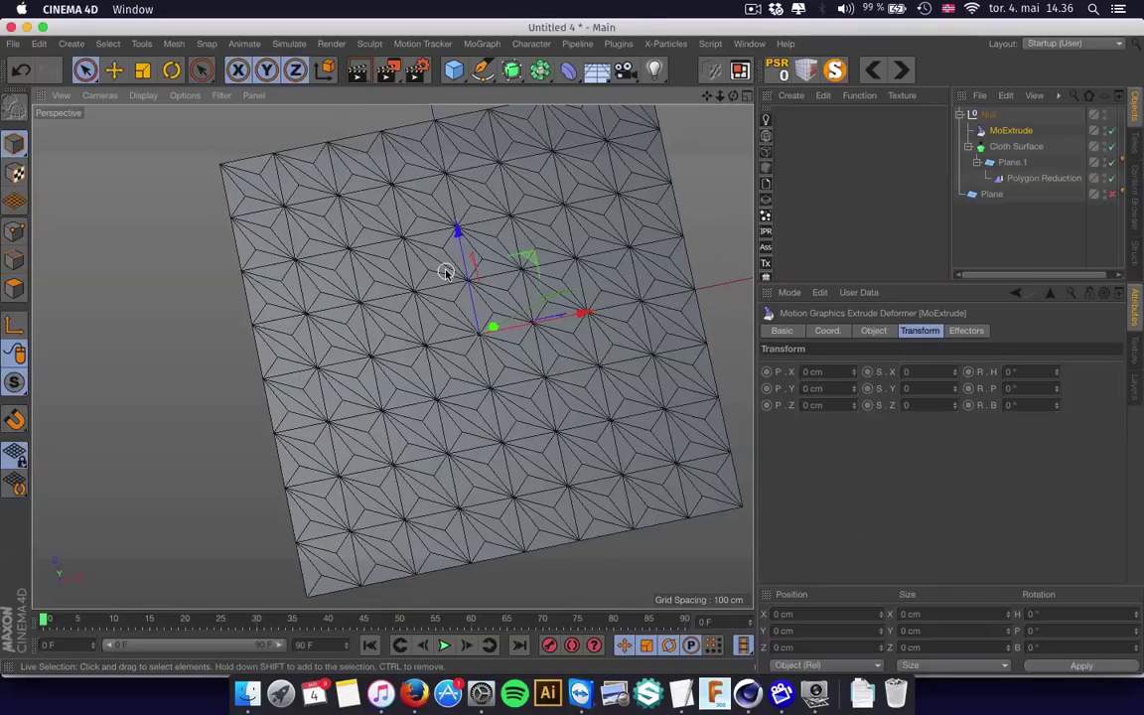
{"action": "left_click_drag", "start_coordinate": [446, 272], "coordinate": [487, 238], "text": "alt"}
{"action": "left_click_drag", "start_coordinate": [496, 297], "coordinate": [505, 328], "text": "alt"}
{"action": "middle_click_drag", "start_coordinate": [648, 258], "coordinate": [655, 241], "text": "alt"}
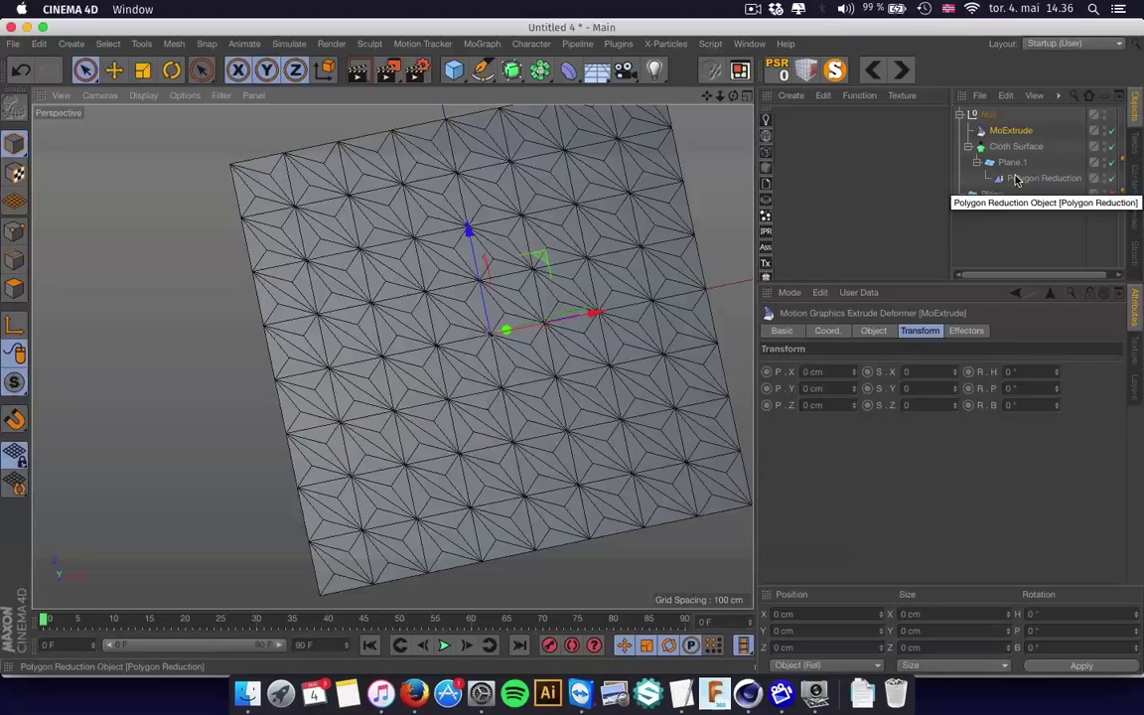
- Reduce the Cloth Surface subdivisions to 1 and compare the pattern with Polygon Reduction disabled and enabled
{"action": "left_click", "coordinate": [1111, 178]}
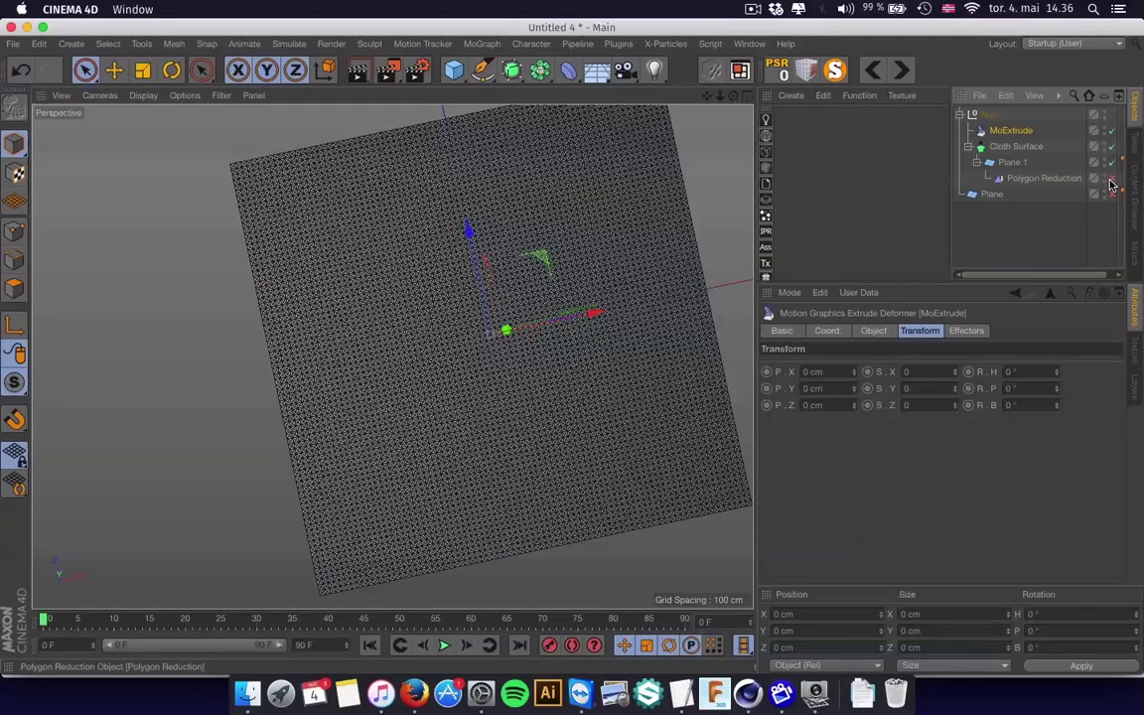
{"action": "left_click", "coordinate": [1016, 146]}
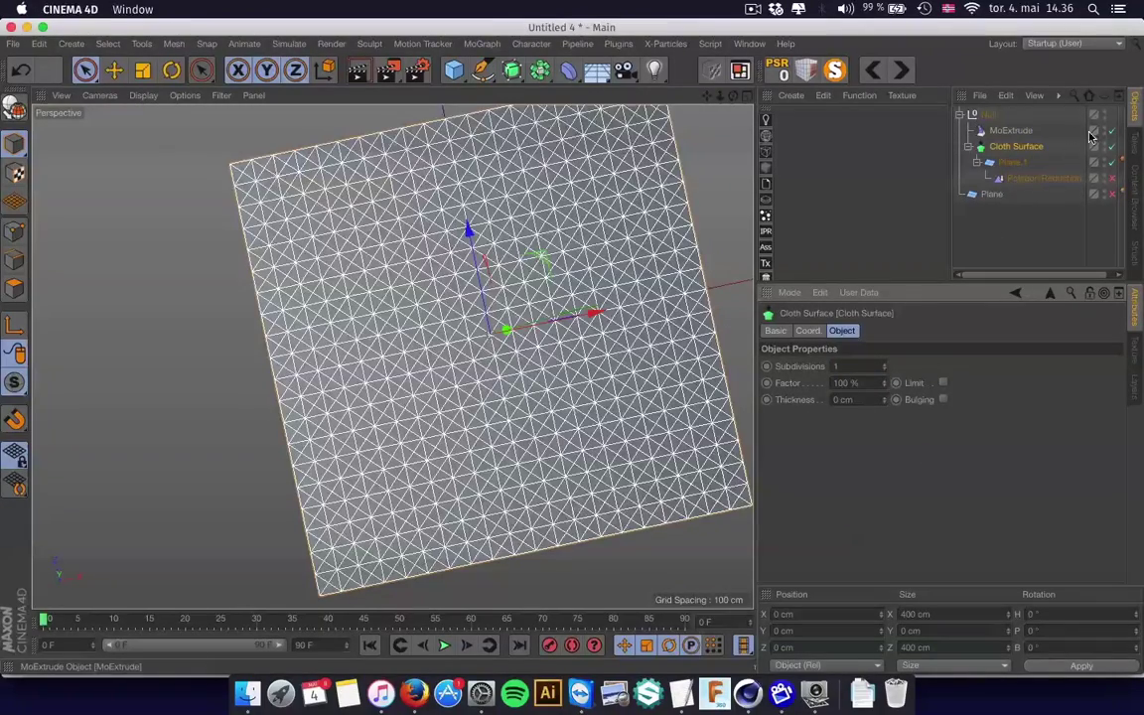
{"action": "left_click", "coordinate": [1029, 250]}
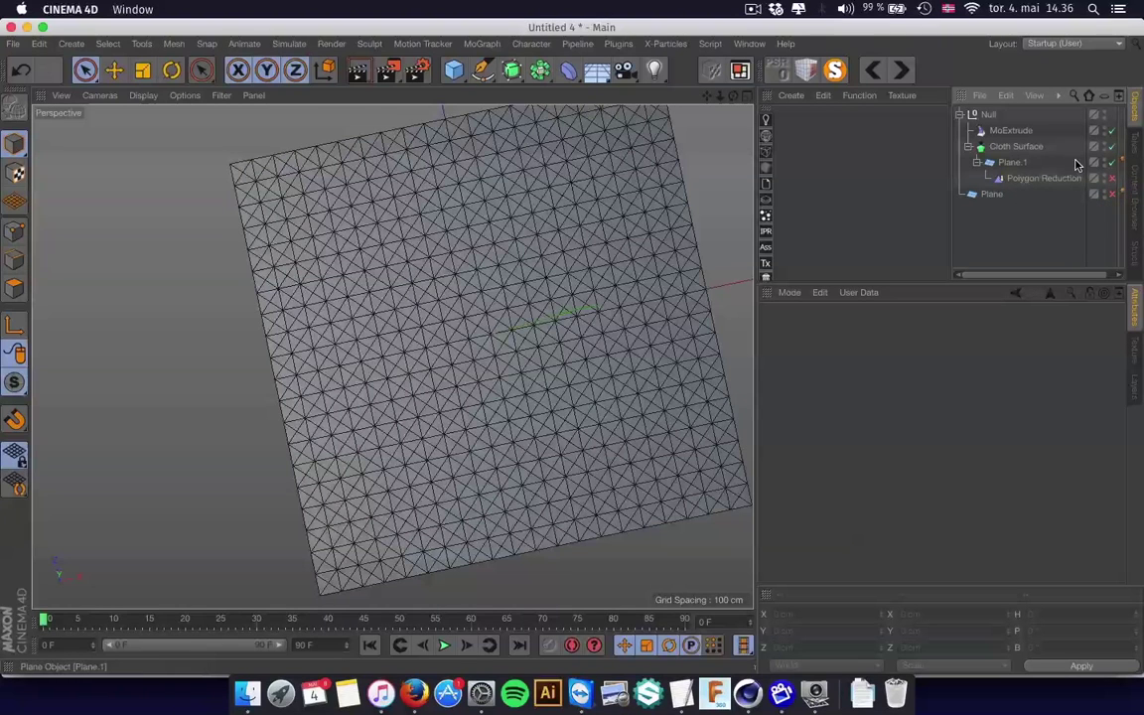
{"action": "left_click", "coordinate": [1111, 180]}
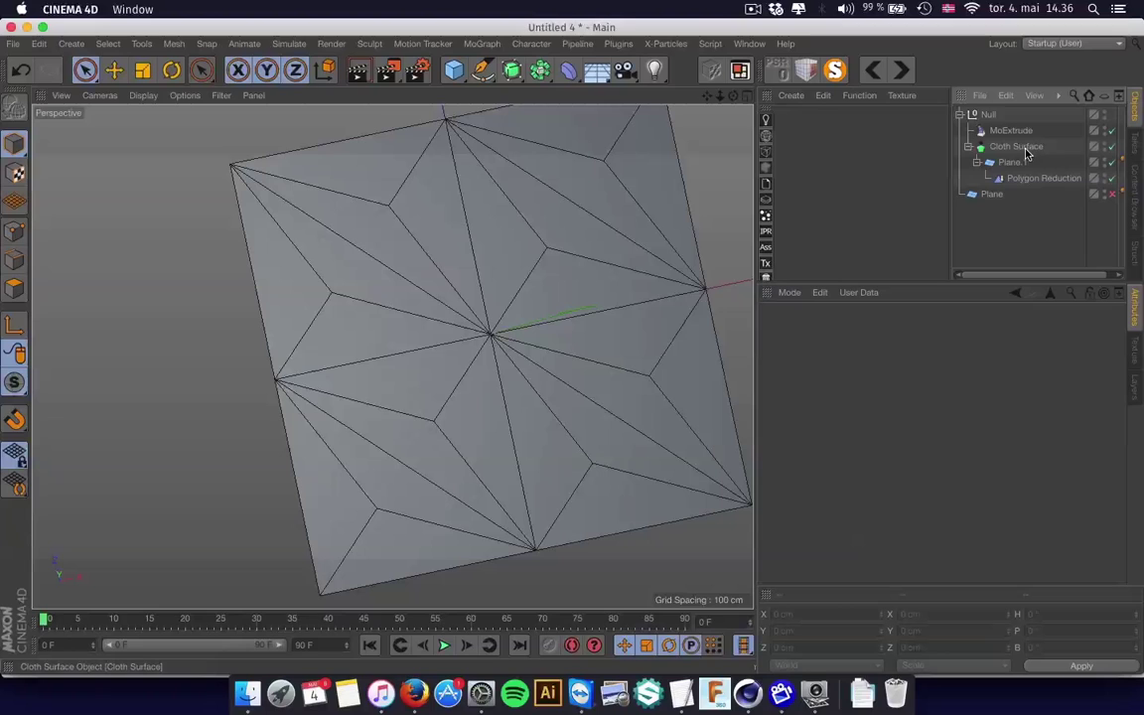
{"action": "left_click_drag", "start_coordinate": [592, 266], "coordinate": [619, 238], "text": "alt"}
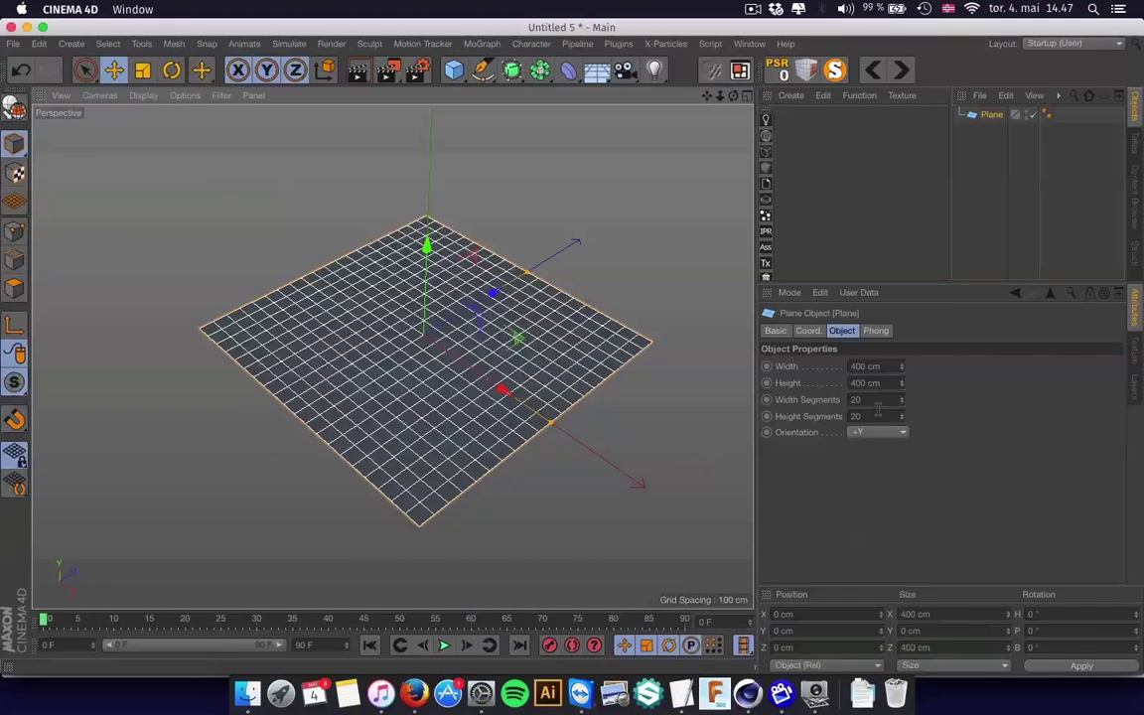
- Set the width and height segments of the new scene's plane to 10 each
{"action": "left_click_drag", "start_coordinate": [878, 402], "coordinate": [777, 407]}
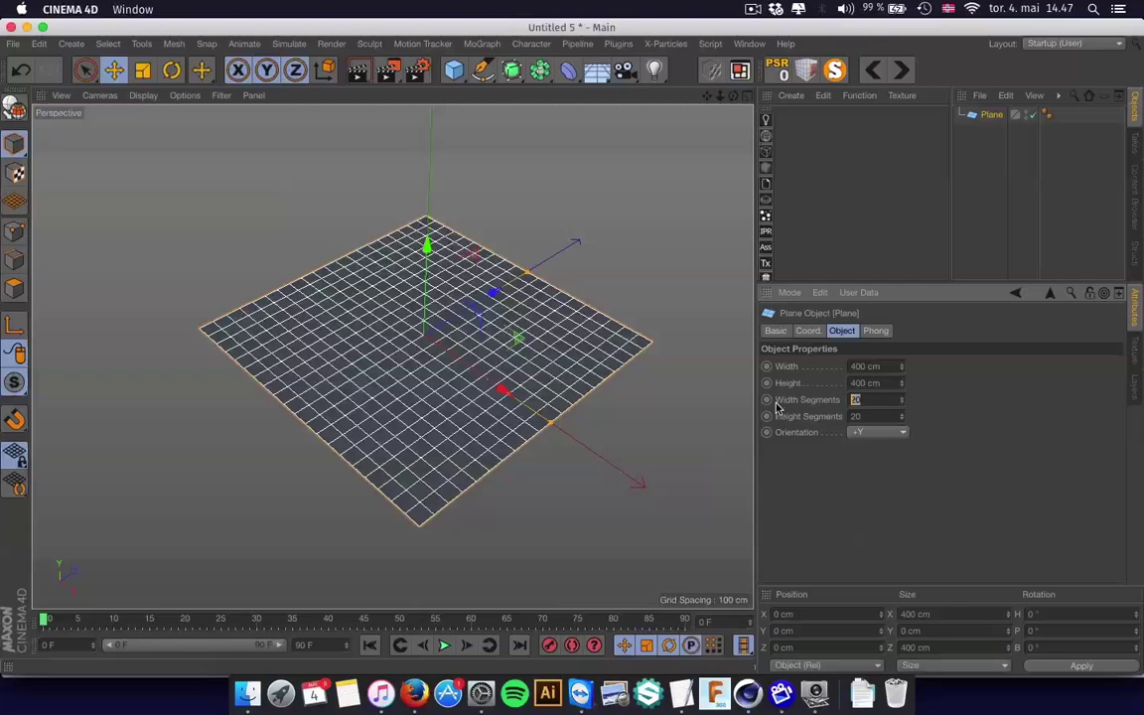
{"action": "type", "text": "10"}
{"action": "key", "text": "Tab"}
{"action": "type", "text": "10"}
{"action": "key", "text": "Return"}
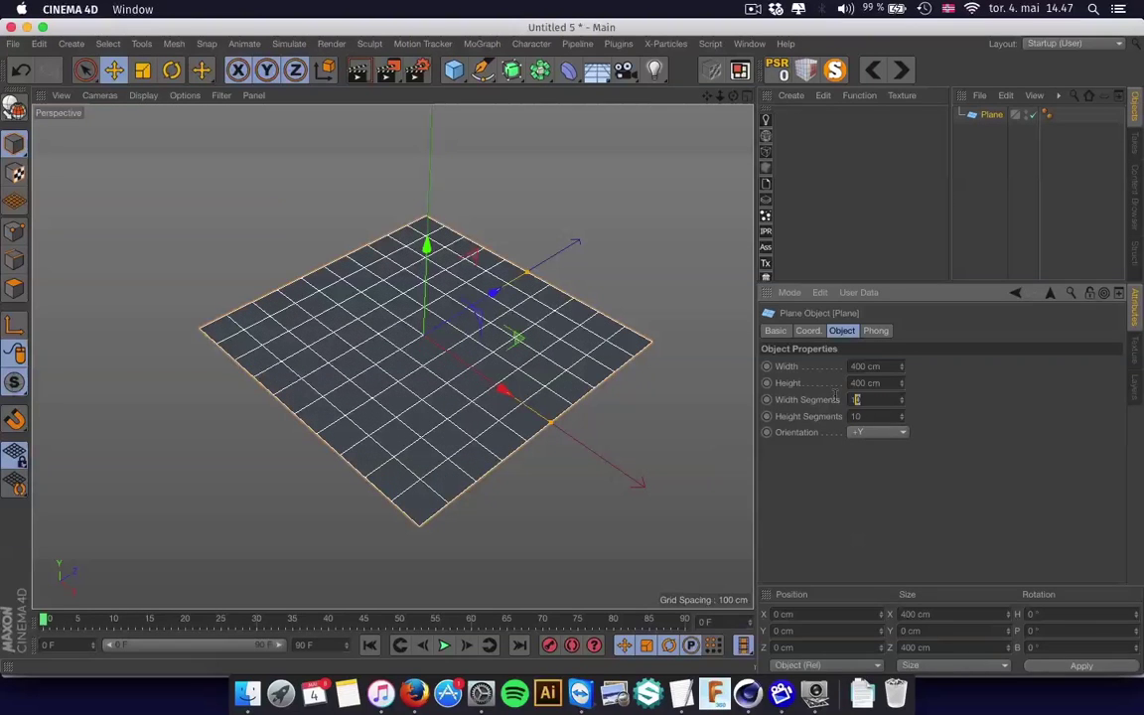
- Set the plane's width and height segments to 1 each
{"action": "type", "text": "1"}
{"action": "key", "text": "Tab"}
{"action": "type", "text": "1"}
{"action": "key", "text": "Return"}
{"action": "left_click", "coordinate": [539, 70]}
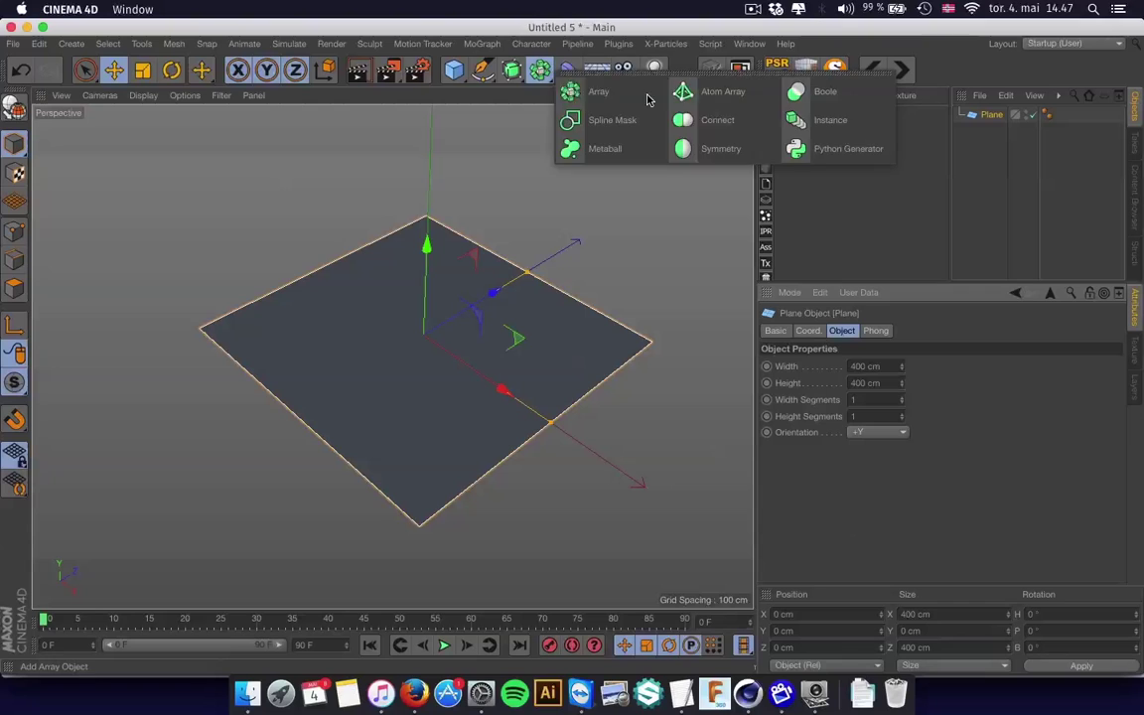
{"action": "left_click", "coordinate": [482, 44]}
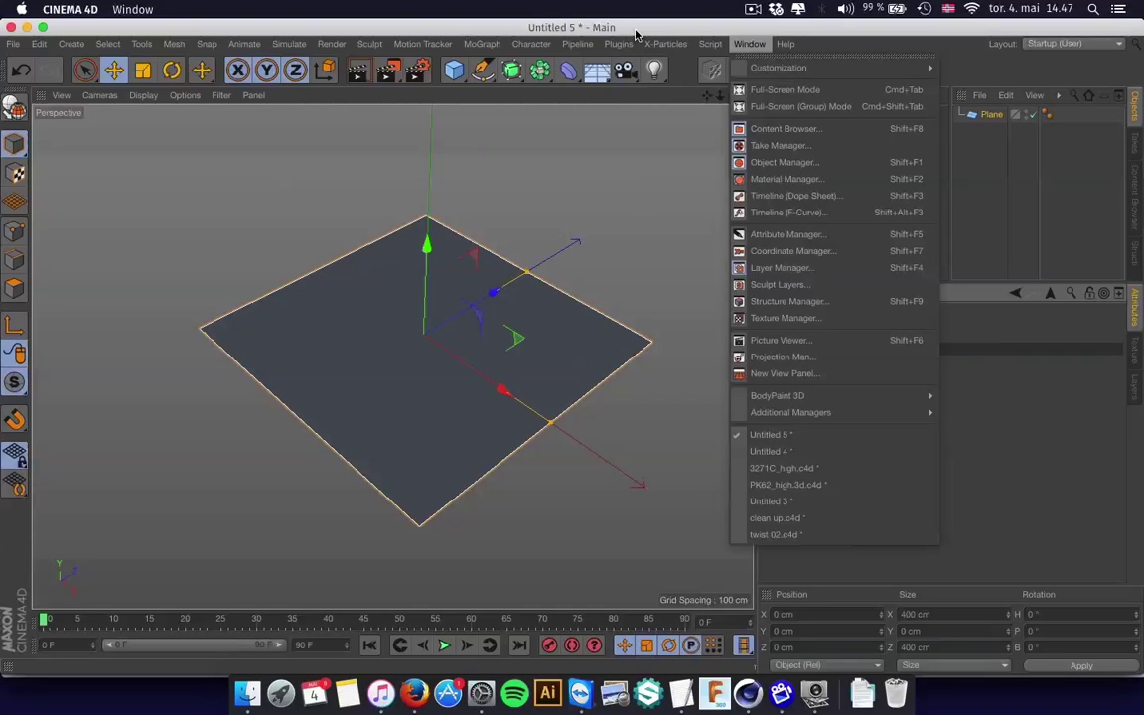
{"action": "mouse_move", "coordinate": [618, 43]}
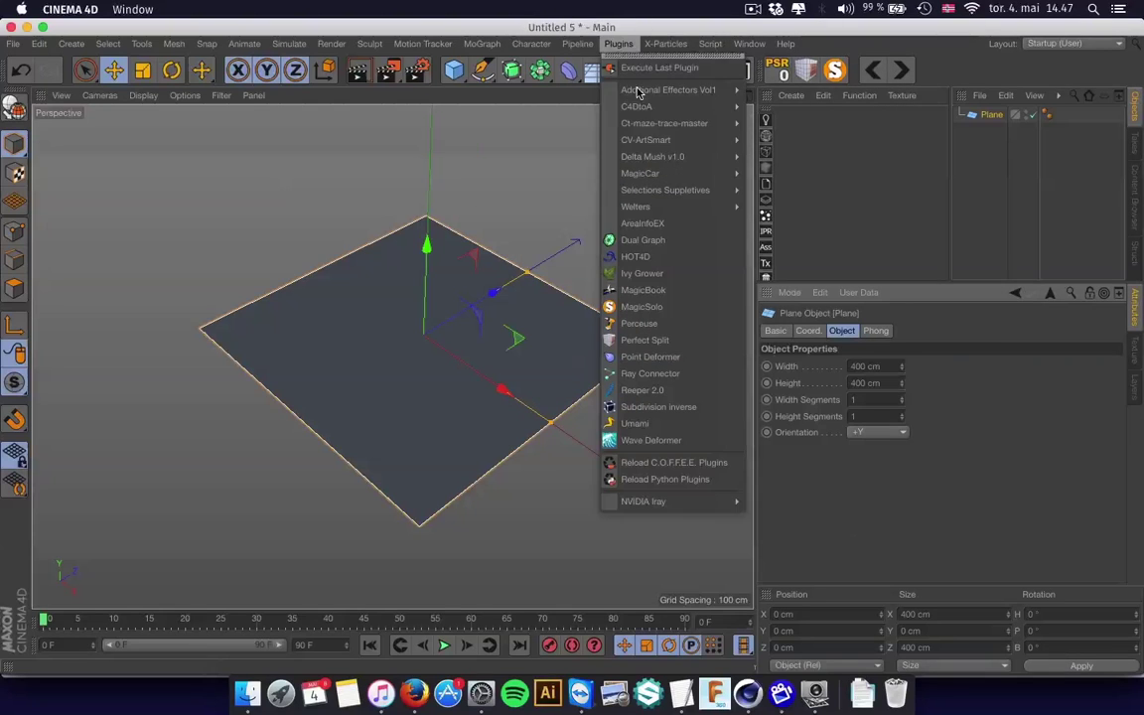
{"action": "left_click", "coordinate": [866, 189]}
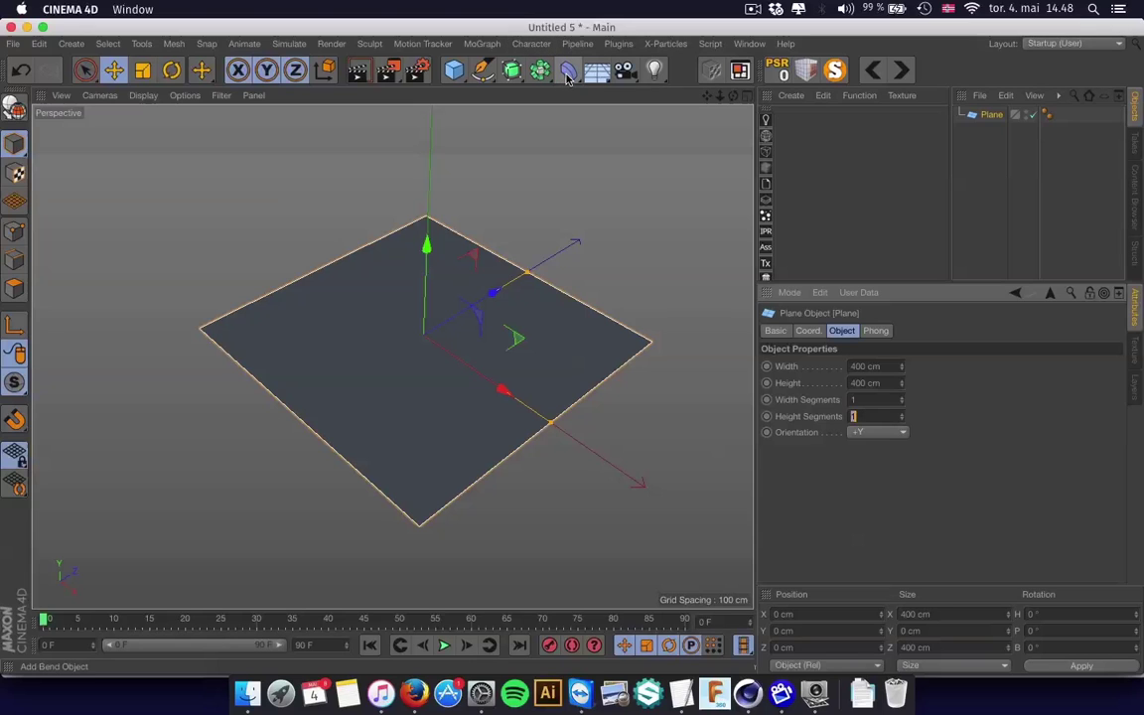
- Add a Polygon Reduction deformer and make it a child of the single-segment plane
{"action": "left_click_drag", "start_coordinate": [567, 77], "coordinate": [991, 260]}
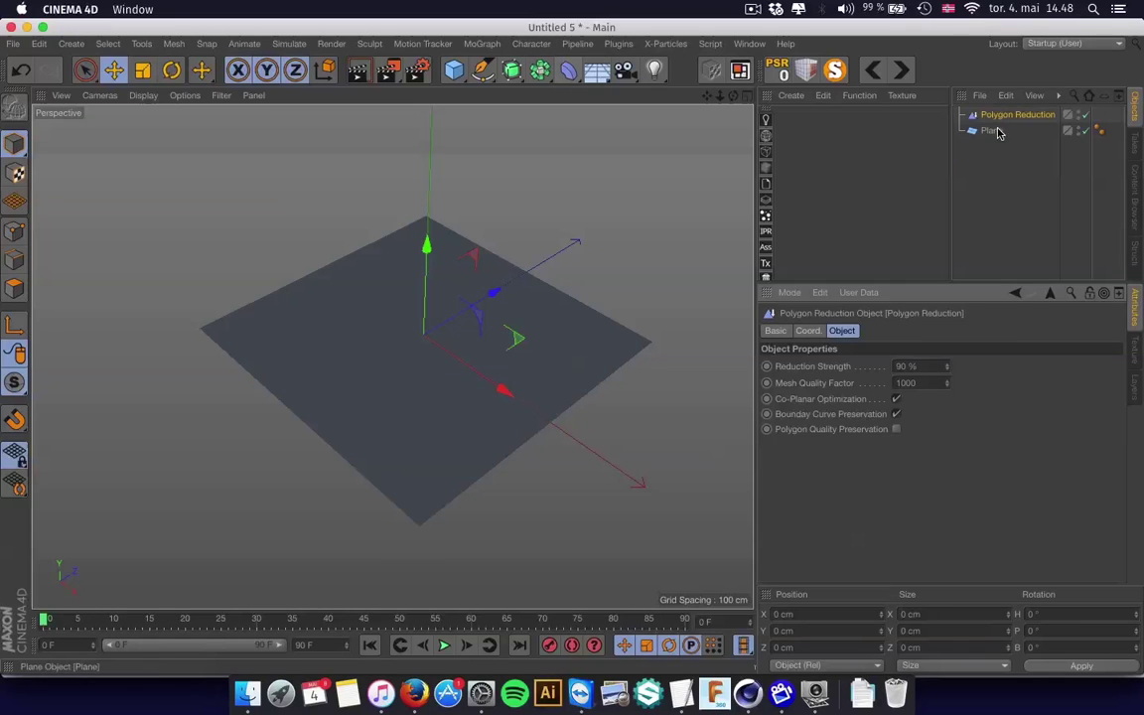
{"action": "left_click_drag", "start_coordinate": [999, 117], "coordinate": [994, 136]}
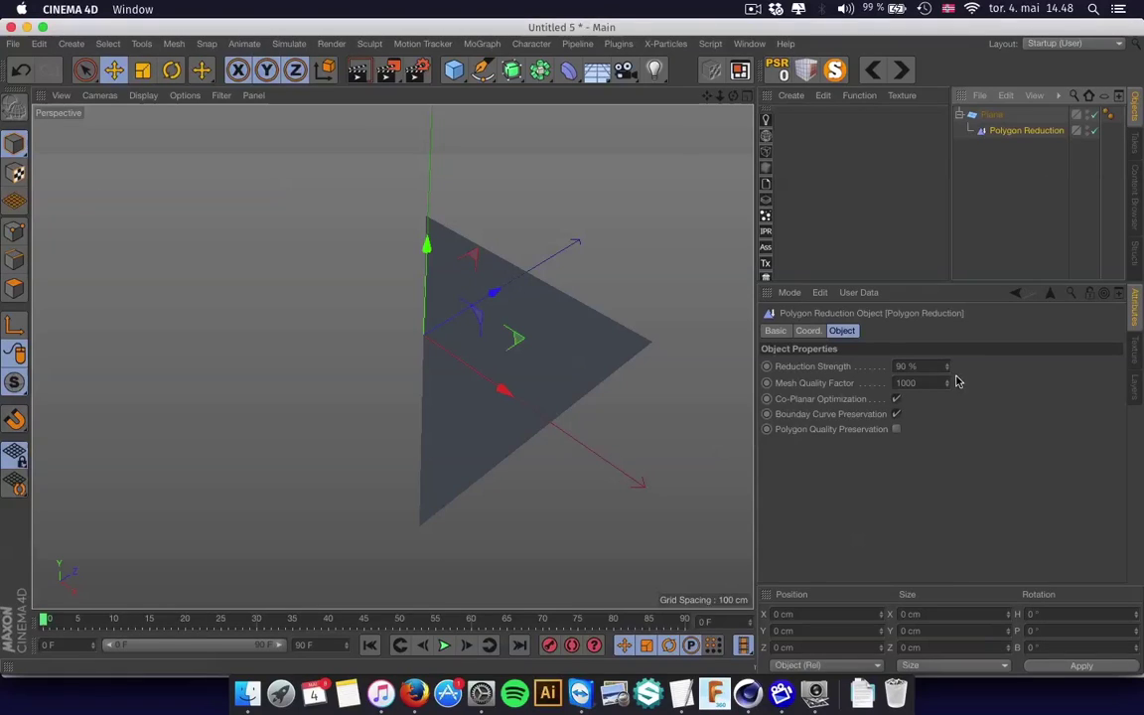
- Raise the plane's width segments and height segments to 6 each
{"action": "left_click", "coordinate": [992, 116]}
{"action": "left_click", "coordinate": [900, 397]}
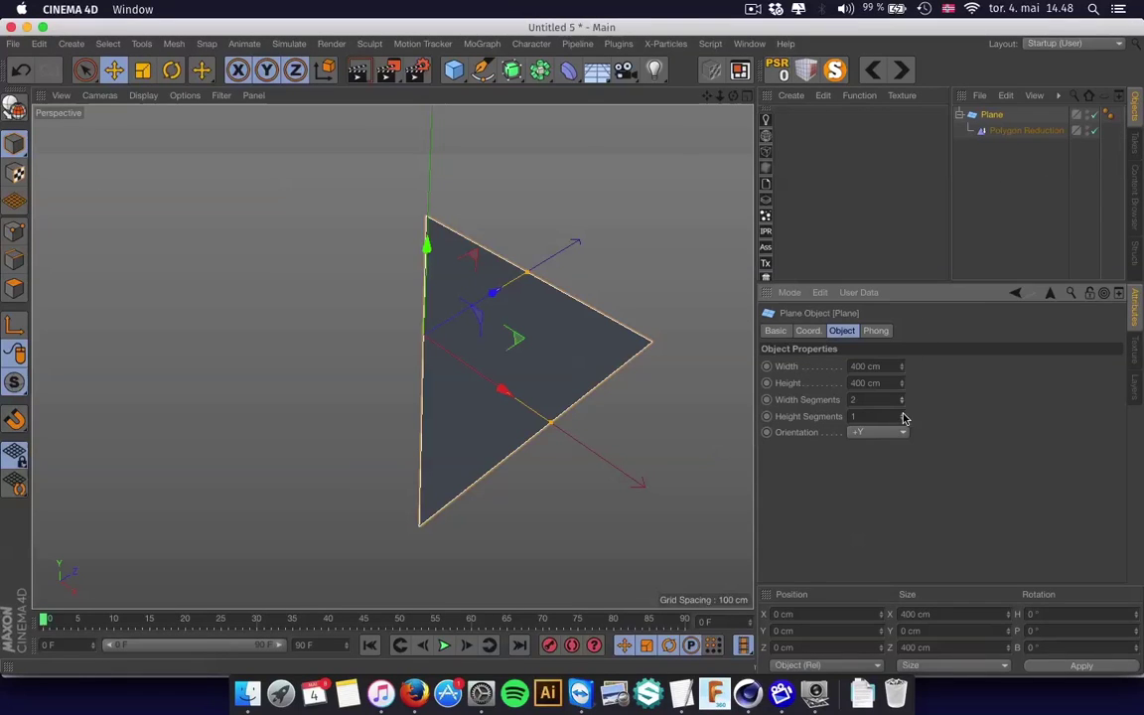
{"action": "left_click", "coordinate": [902, 413]}
{"action": "left_click", "coordinate": [900, 398]}
{"action": "left_click", "coordinate": [900, 398]}
{"action": "left_click", "coordinate": [902, 398]}
{"action": "left_click", "coordinate": [902, 399]}
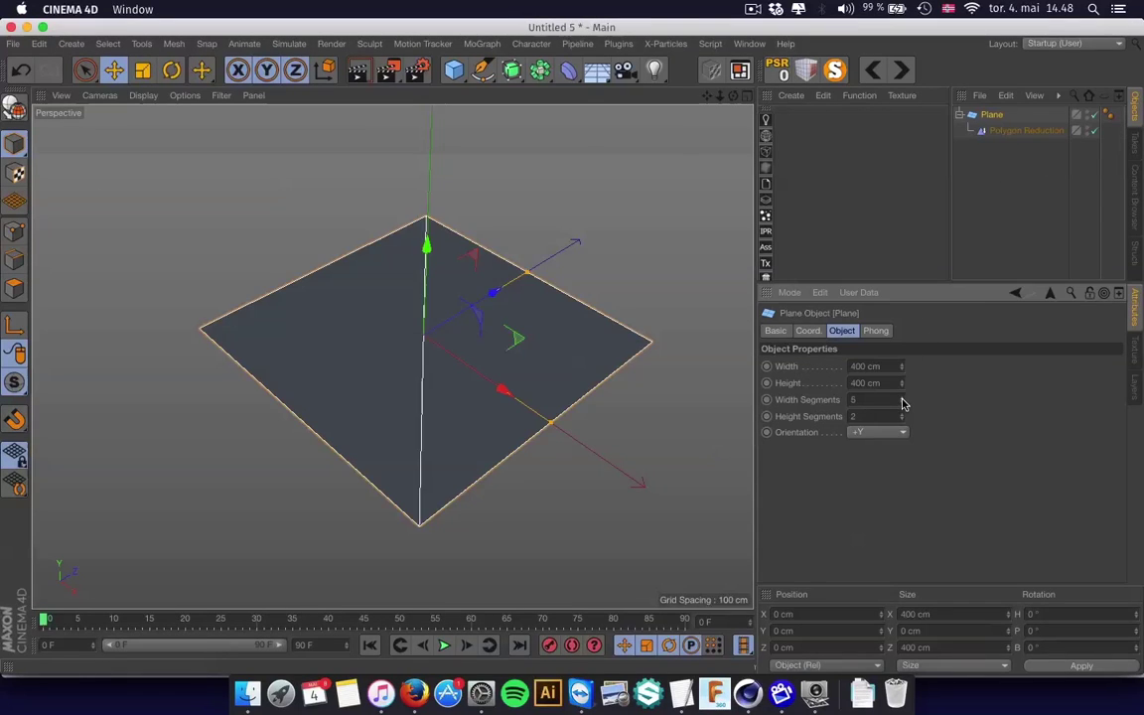
{"action": "left_click", "coordinate": [904, 414]}
{"action": "left_click", "coordinate": [903, 415]}
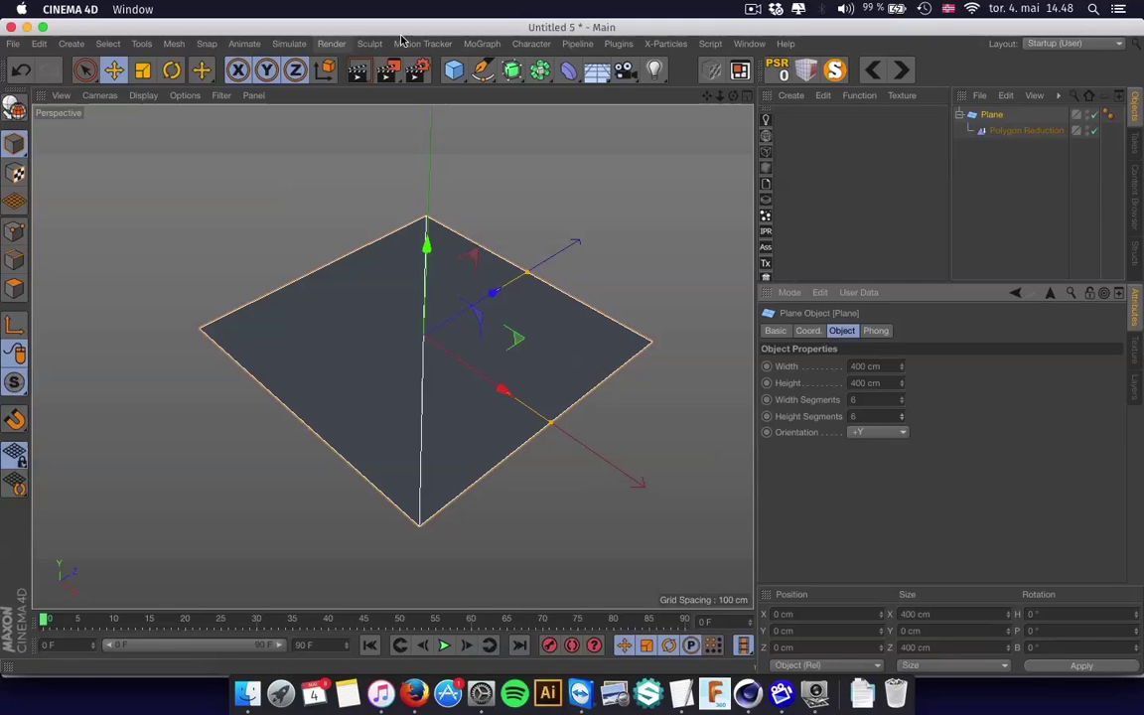
{"action": "left_click_drag", "start_coordinate": [424, 298], "coordinate": [516, 298], "text": "alt"}
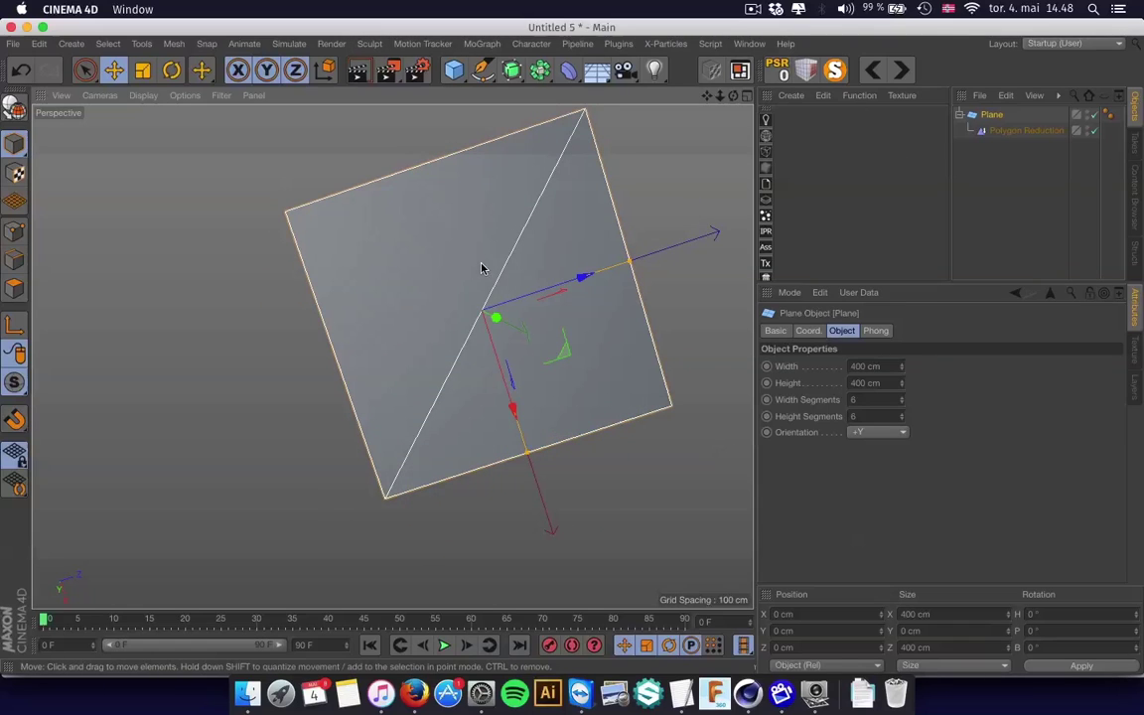
{"action": "left_click_drag", "start_coordinate": [481, 268], "coordinate": [508, 299], "text": "alt"}
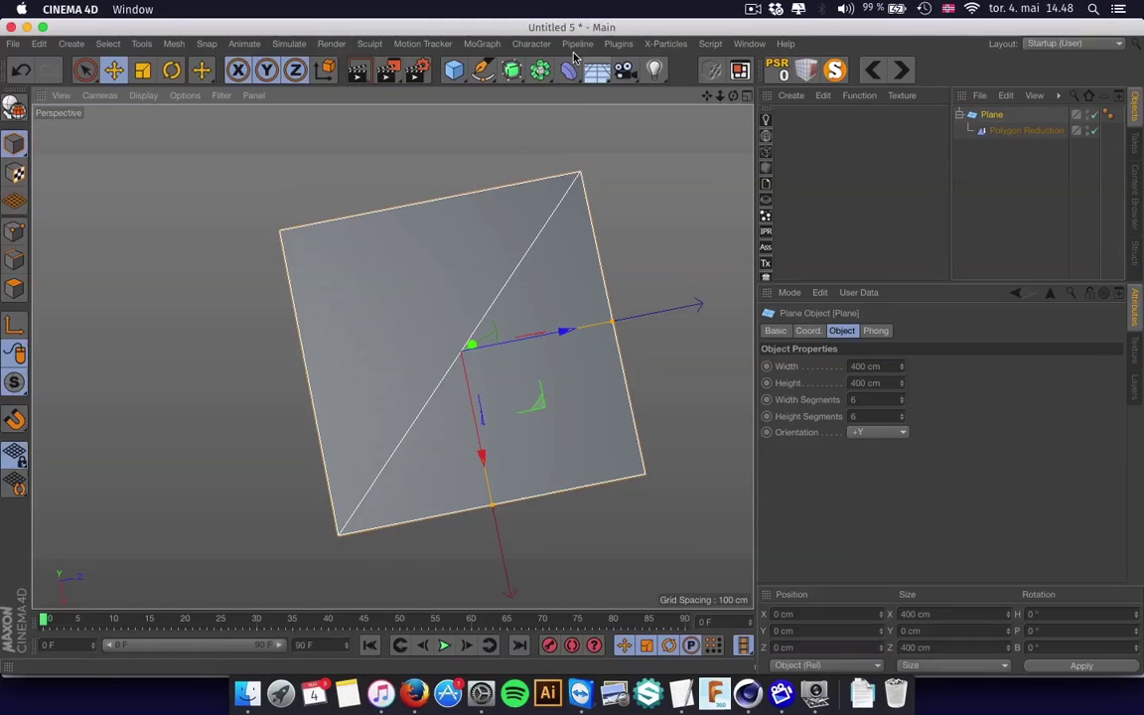
- Add a Dual Graph object, make the plane its child, and turn on shading with mesh lines in the viewport
{"action": "left_click", "coordinate": [531, 44]}
{"action": "mouse_move", "coordinate": [482, 44]}
{"action": "mouse_move", "coordinate": [618, 44]}
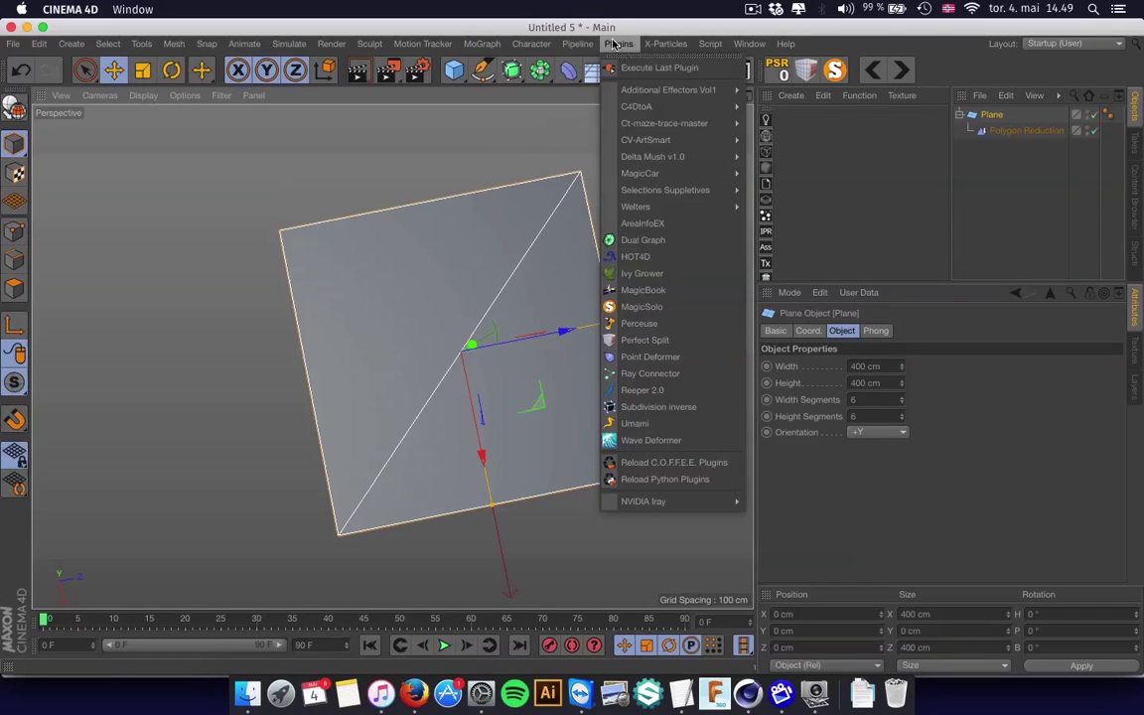
{"action": "left_click", "coordinate": [666, 241]}
{"action": "left_click_drag", "start_coordinate": [1000, 133], "coordinate": [996, 116]}
{"action": "left_click", "coordinate": [997, 116]}
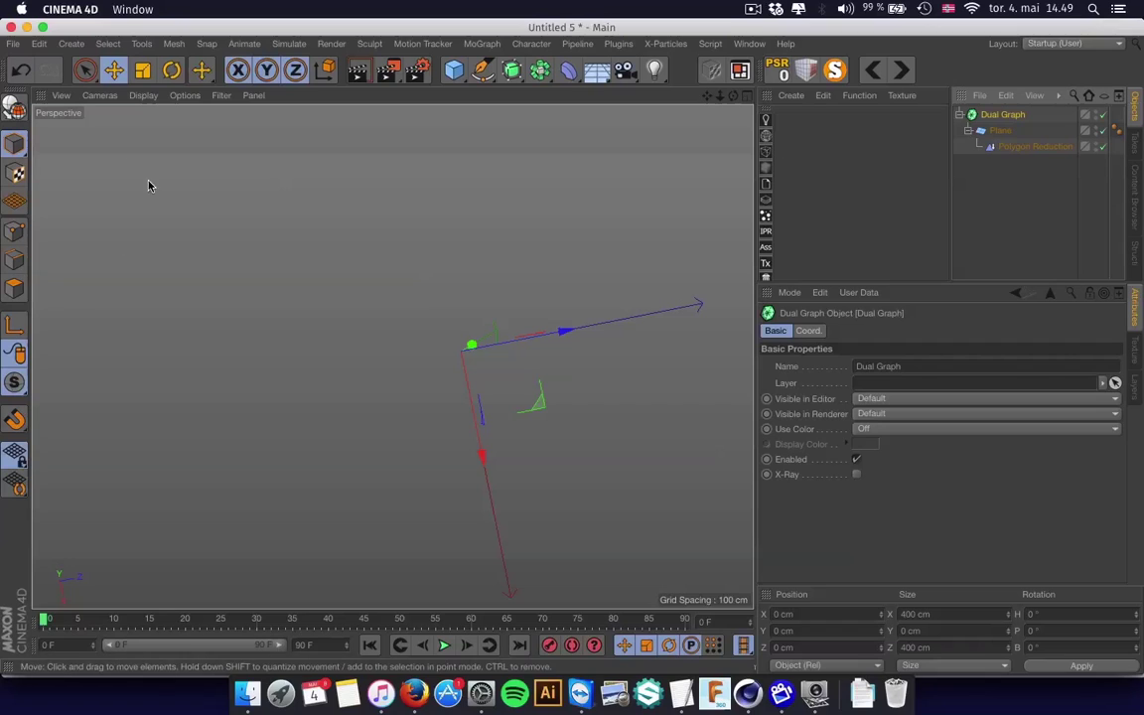
{"action": "left_click", "coordinate": [145, 98]}
{"action": "left_click", "coordinate": [155, 135]}
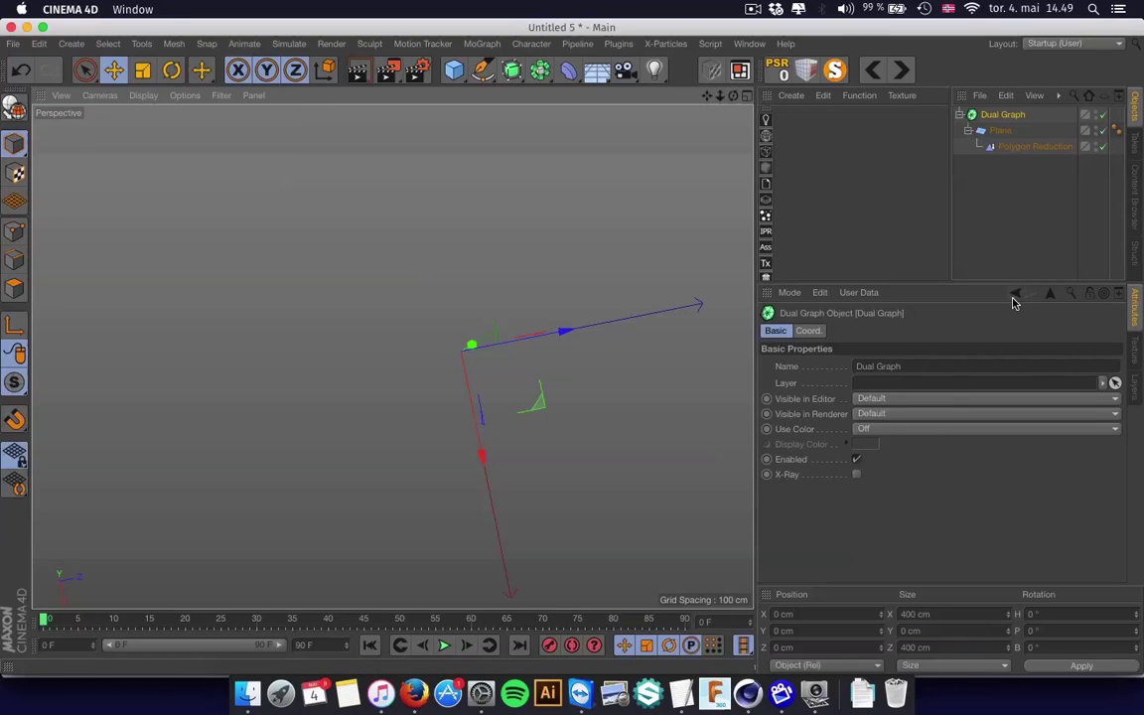
- Wrap the plane in a Cloth Surface inside the Dual Graph and set the Cloth Surface's subdivisions to 4
{"action": "left_click", "coordinate": [996, 146]}
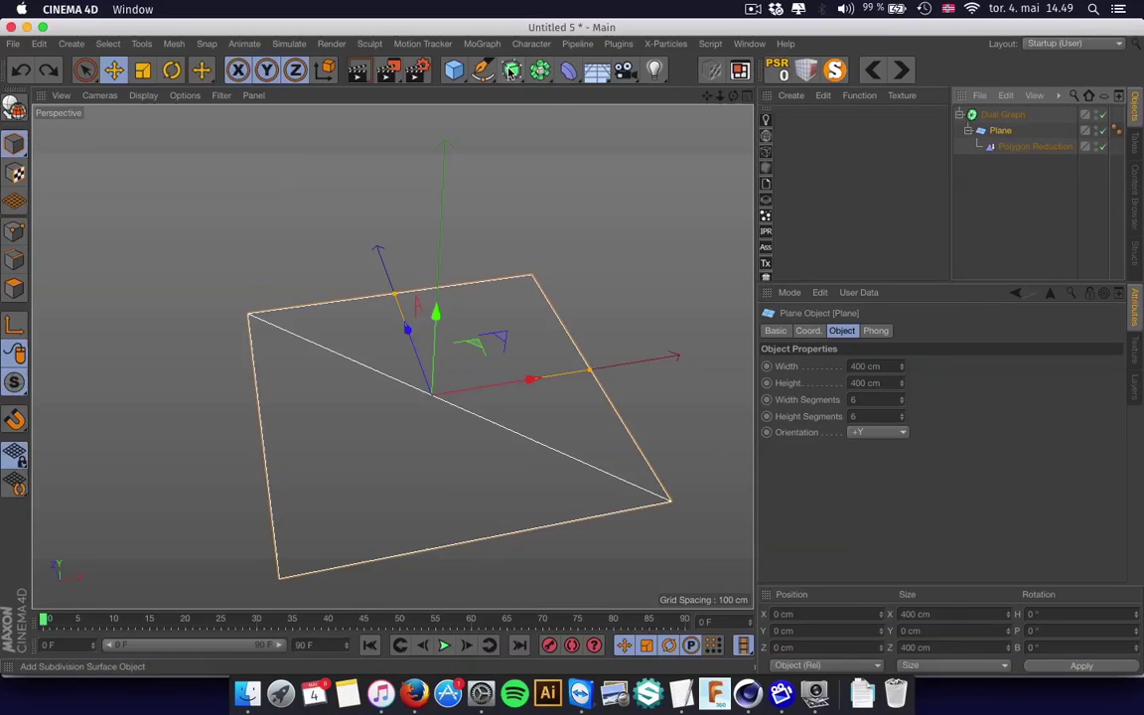
{"action": "left_click", "coordinate": [512, 71]}
{"action": "left_click_drag", "start_coordinate": [615, 67], "coordinate": [456, 20]}
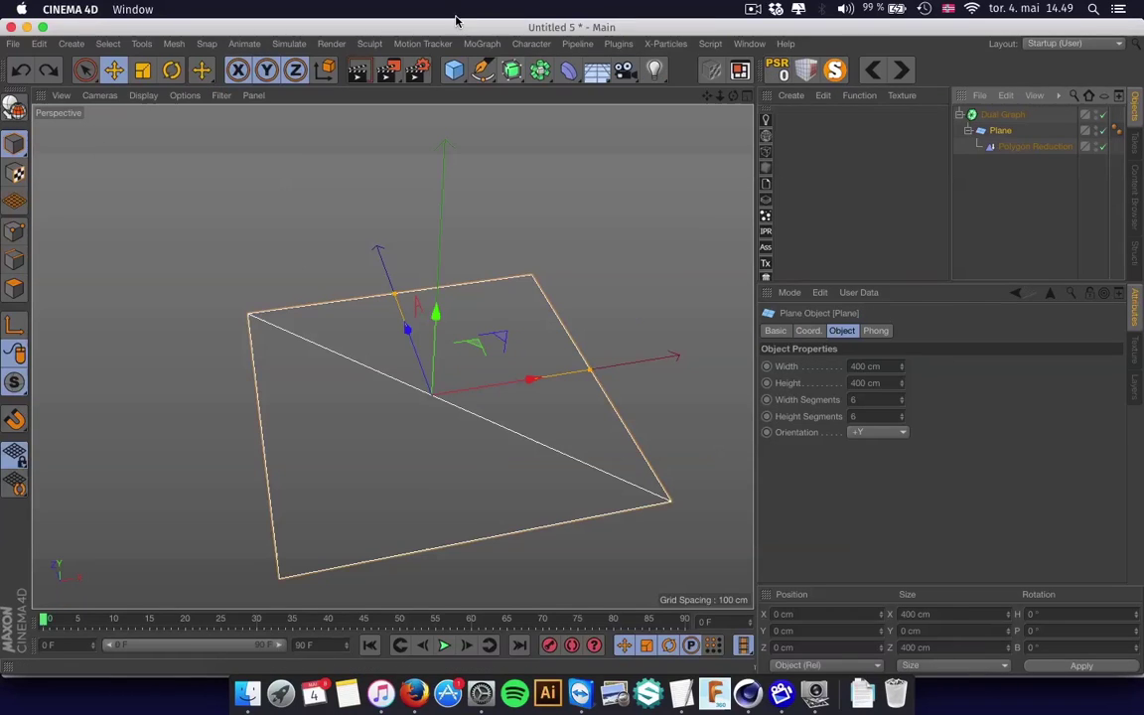
{"action": "left_click", "coordinate": [288, 44]}
{"action": "mouse_move", "coordinate": [298, 71]}
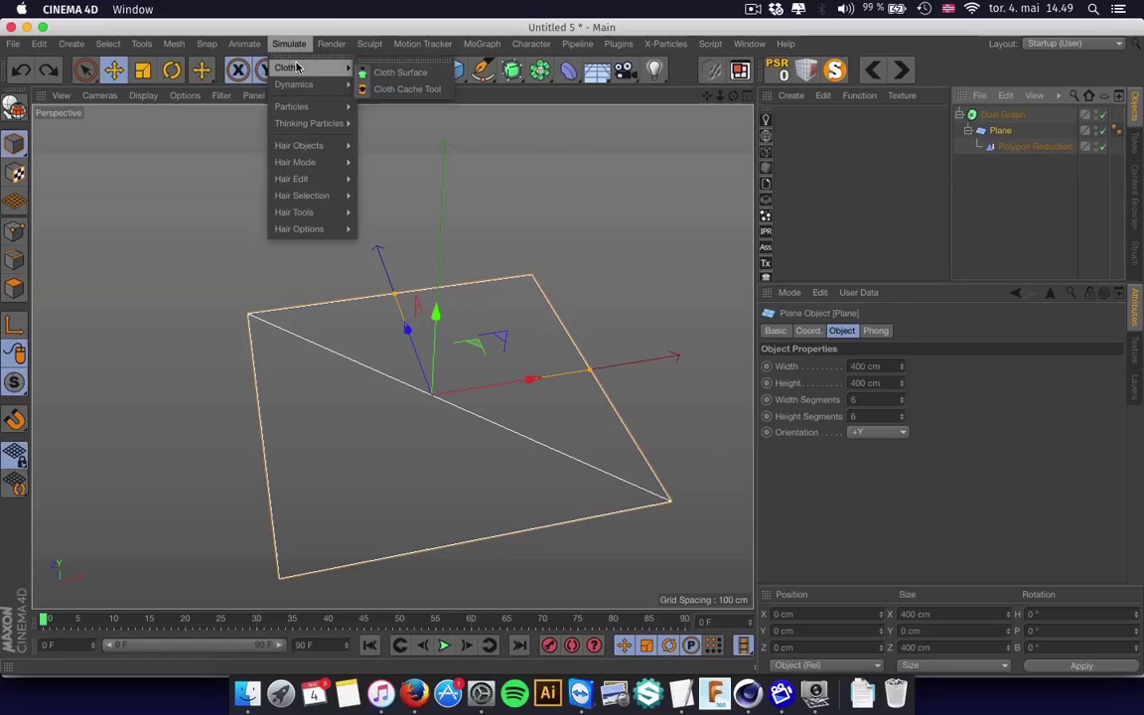
{"action": "left_click", "coordinate": [402, 71], "text": "alt"}
{"action": "left_click", "coordinate": [884, 363]}
{"action": "left_click", "coordinate": [884, 363]}
{"action": "left_click", "coordinate": [884, 363]}
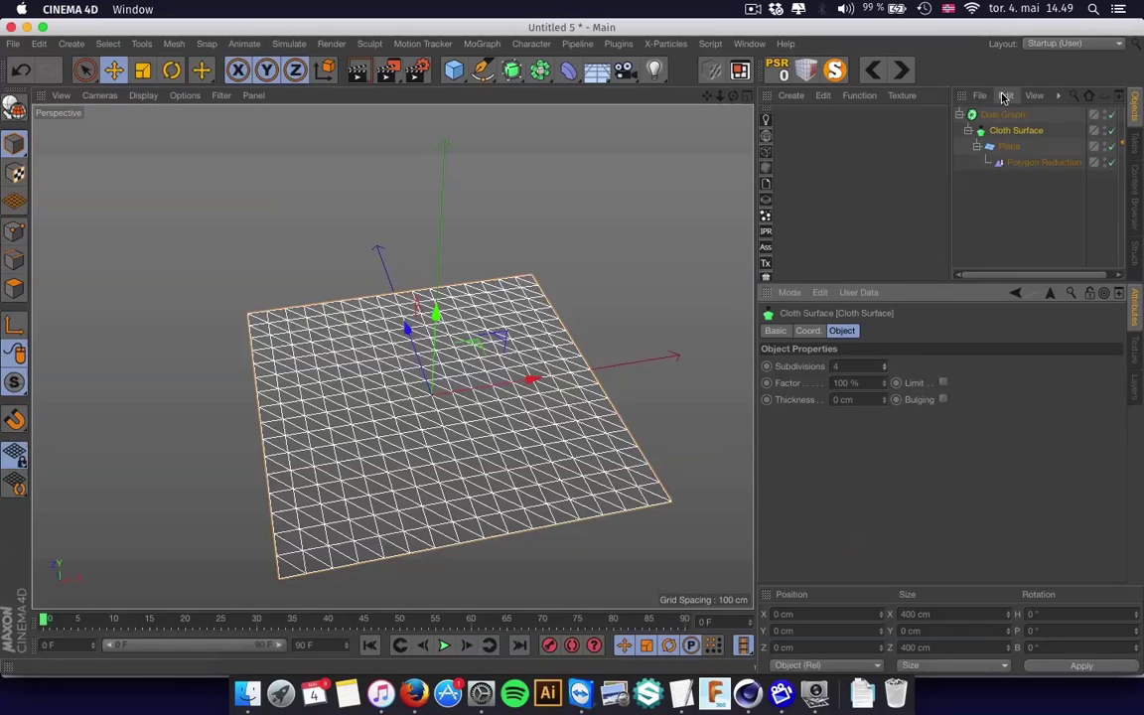
- Add a Connect object as the parent of the Cloth Surface inside the Dual Graph and inspect the generated pattern
{"action": "left_click", "coordinate": [1011, 214]}
{"action": "left_click", "coordinate": [1016, 131]}
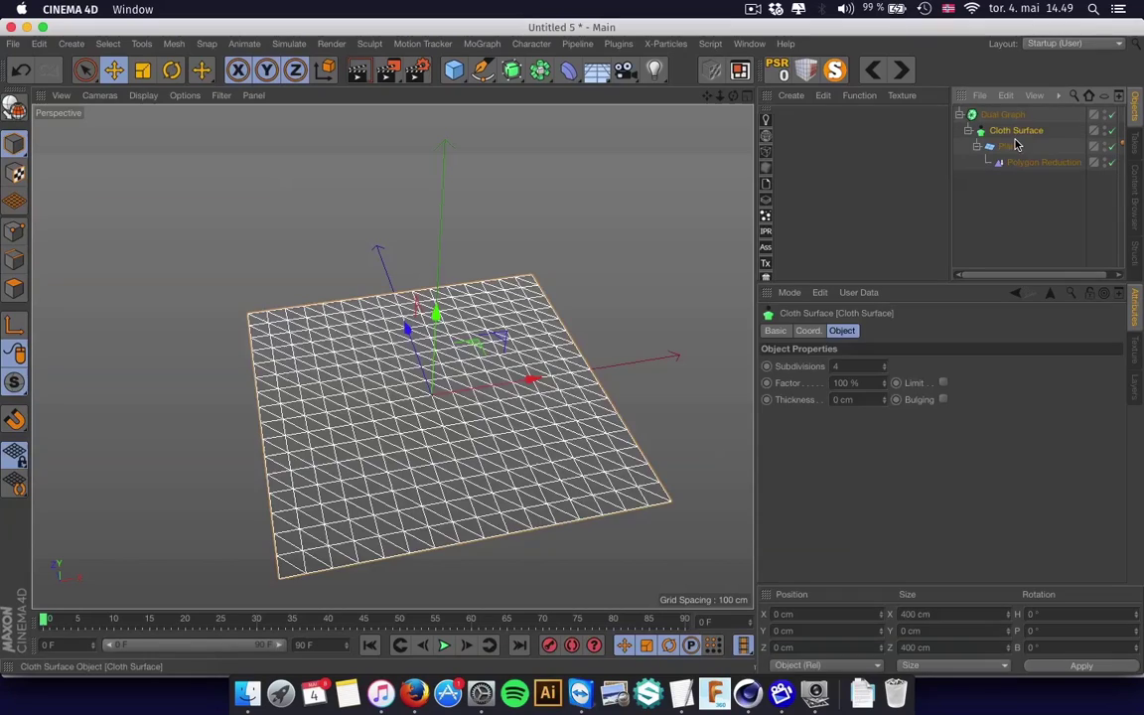
{"action": "left_click", "coordinate": [1018, 227]}
{"action": "left_click", "coordinate": [1015, 131]}
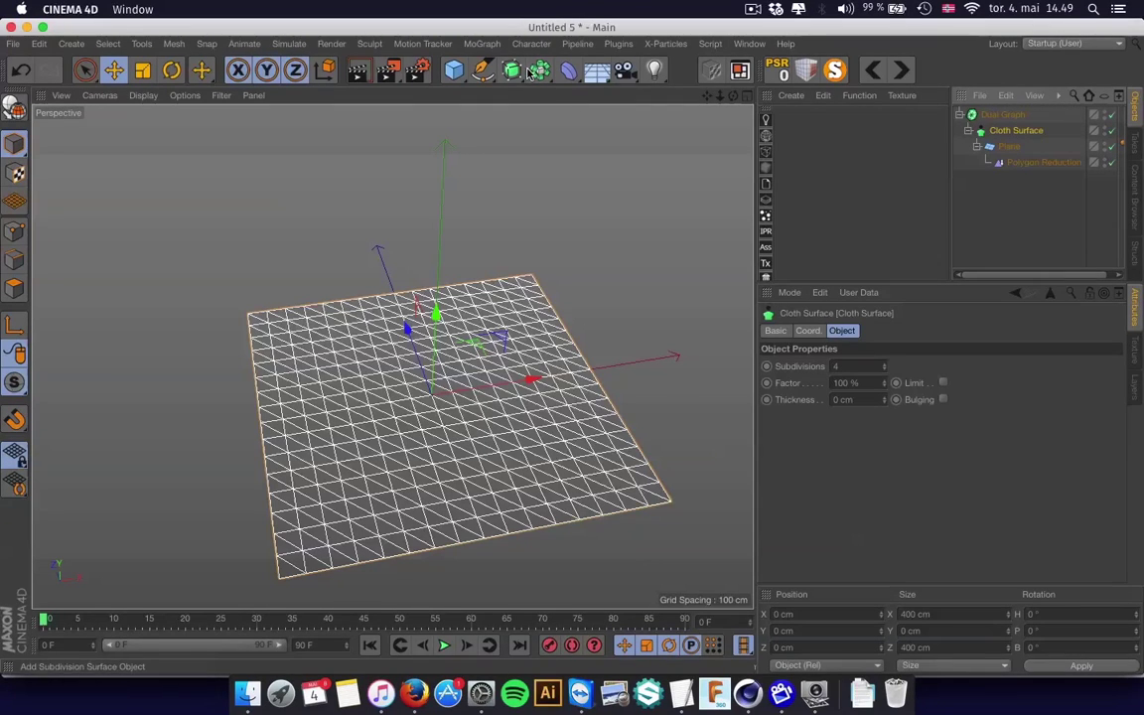
{"action": "left_click_drag", "start_coordinate": [540, 69], "coordinate": [710, 121]}
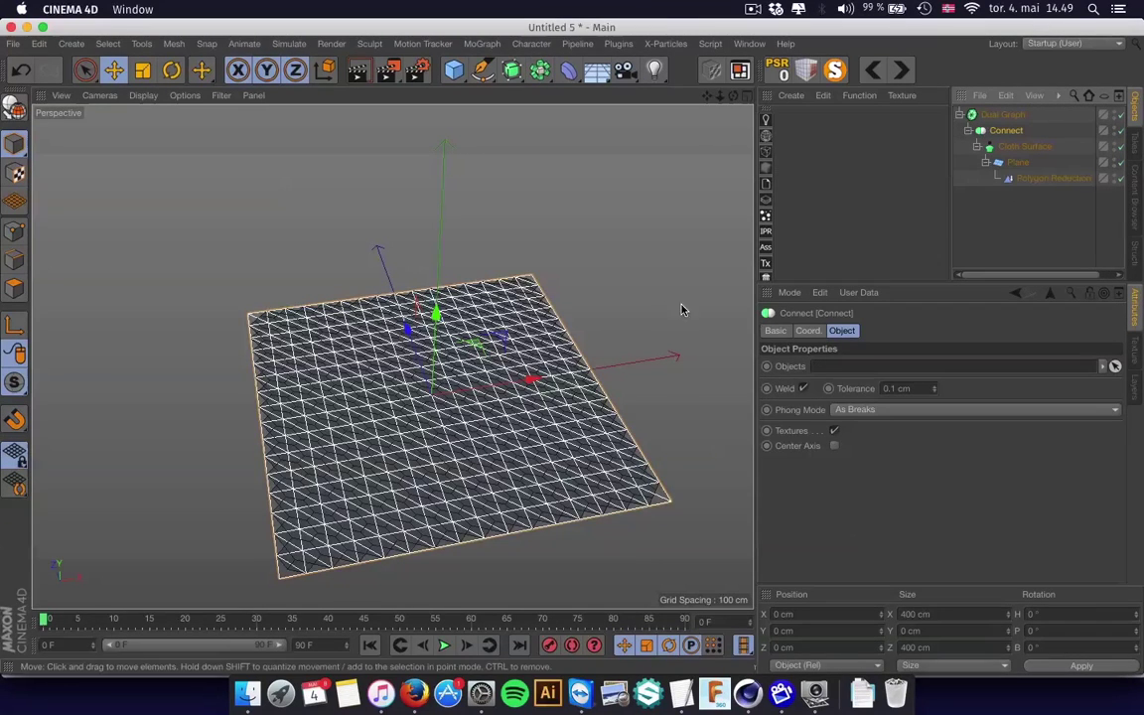
{"action": "left_click", "coordinate": [749, 331]}
{"action": "left_click_drag", "start_coordinate": [430, 392], "coordinate": [444, 461], "text": "alt"}
{"action": "right_click_drag", "start_coordinate": [444, 461], "coordinate": [479, 446], "text": "alt"}
{"action": "left_click_drag", "start_coordinate": [480, 447], "coordinate": [498, 489], "text": "alt"}
{"action": "middle_click_drag", "start_coordinate": [497, 489], "coordinate": [557, 439], "text": "alt"}
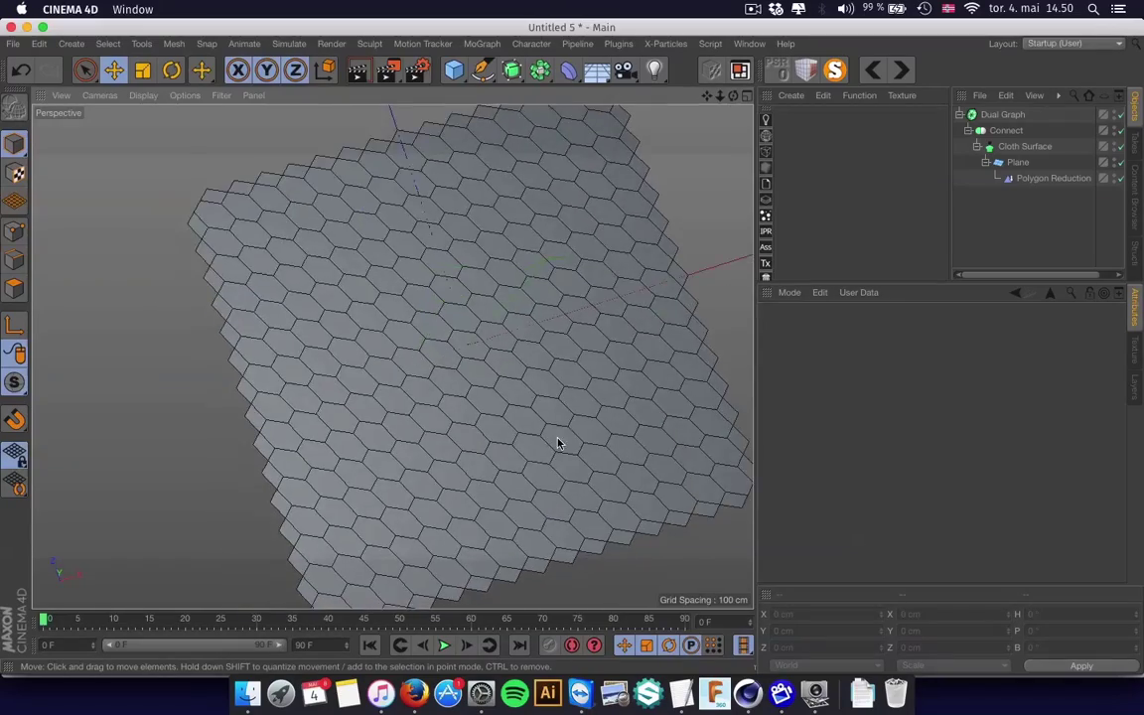
{"action": "left_click_drag", "start_coordinate": [556, 438], "coordinate": [586, 437], "text": "alt"}
- Try lower width segment values on the plane, including 4
{"action": "left_click", "coordinate": [1018, 162]}
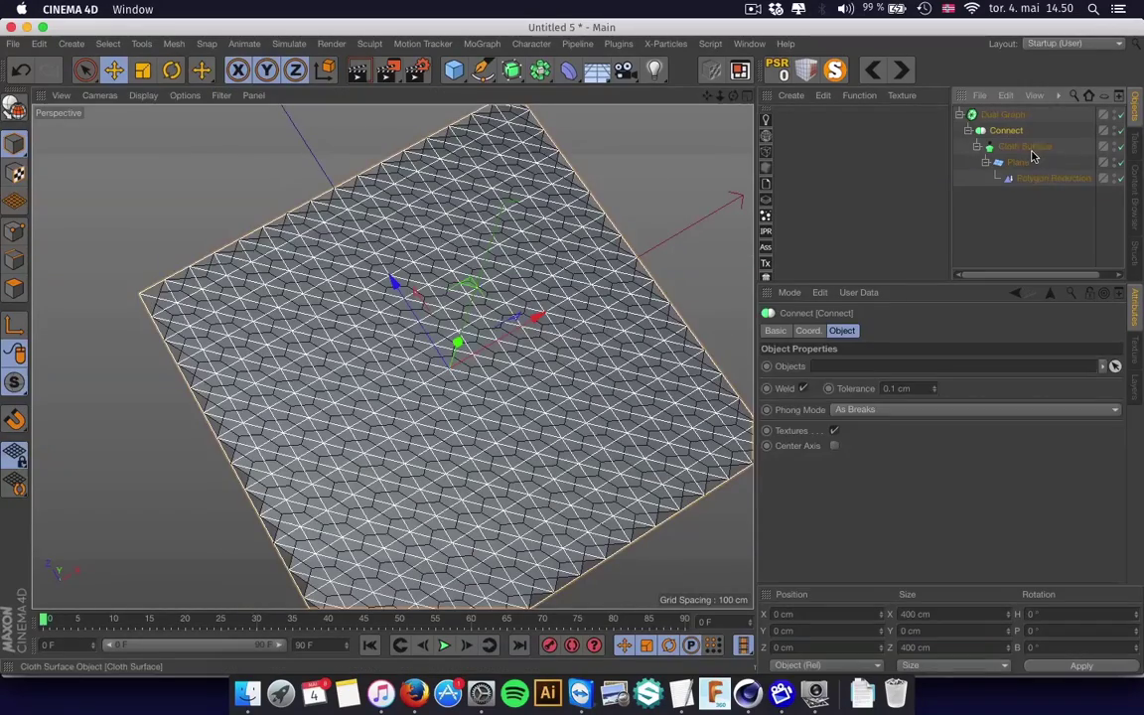
{"action": "left_click", "coordinate": [902, 403]}
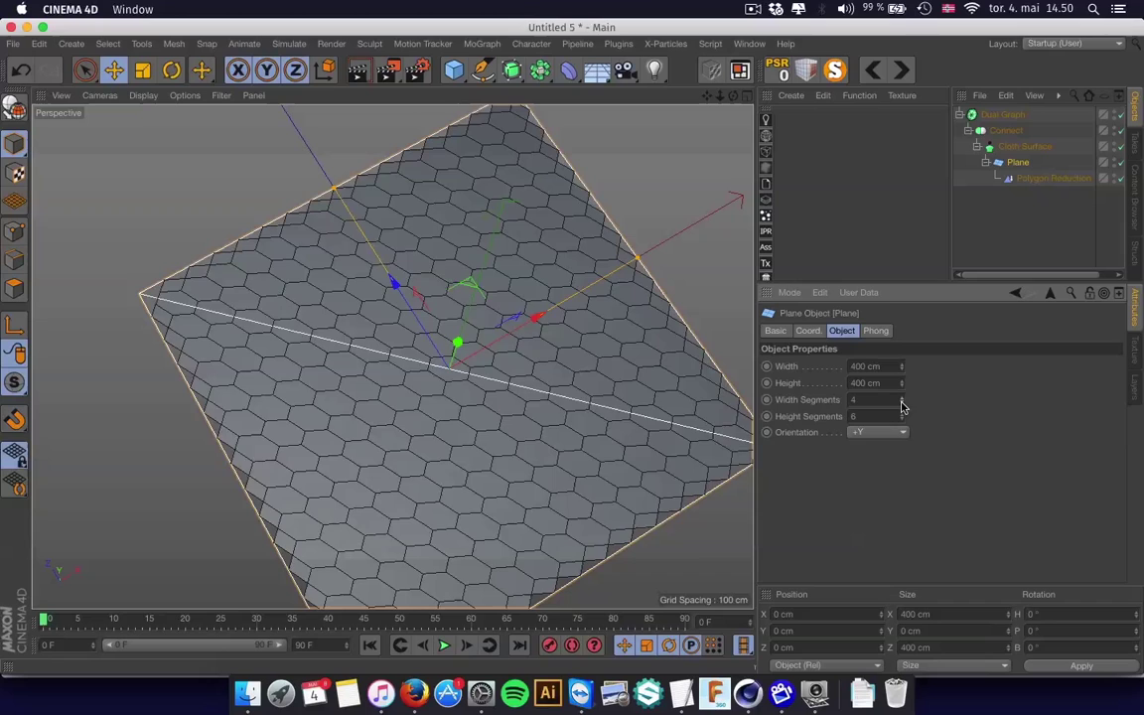
{"action": "left_click", "coordinate": [902, 402]}
{"action": "left_click", "coordinate": [901, 402]}
{"action": "left_click", "coordinate": [902, 397]}
- Reduce the Cloth Surface's subdivisions to 1 and raise them back to 2
{"action": "left_click", "coordinate": [1007, 146]}
{"action": "left_click", "coordinate": [884, 369]}
{"action": "left_click", "coordinate": [884, 369]}
{"action": "left_click", "coordinate": [885, 369]}
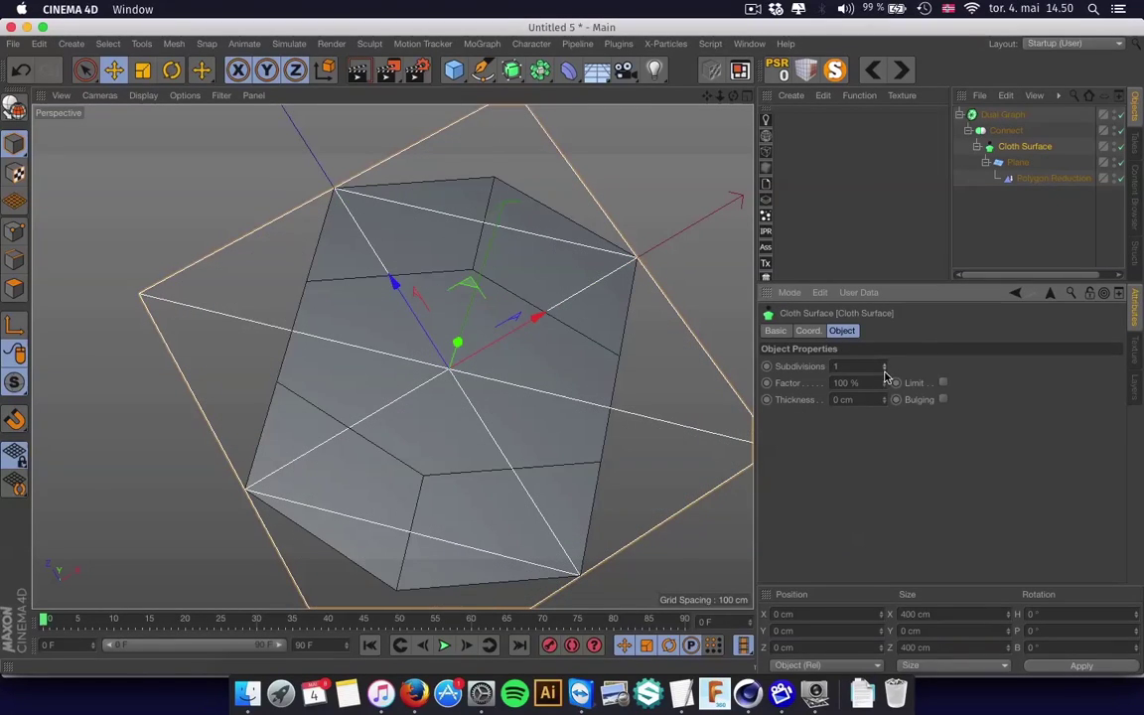
{"action": "left_click", "coordinate": [885, 364]}
{"action": "left_click", "coordinate": [1019, 165]}
{"action": "left_click_drag", "start_coordinate": [549, 327], "coordinate": [432, 326], "text": "alt"}
- Lower the Cloth Surface's subdivisions to 0, raise them to 3, and inspect the resulting pattern with nothing selected
{"action": "left_click", "coordinate": [1007, 133]}
{"action": "left_click", "coordinate": [1011, 146]}
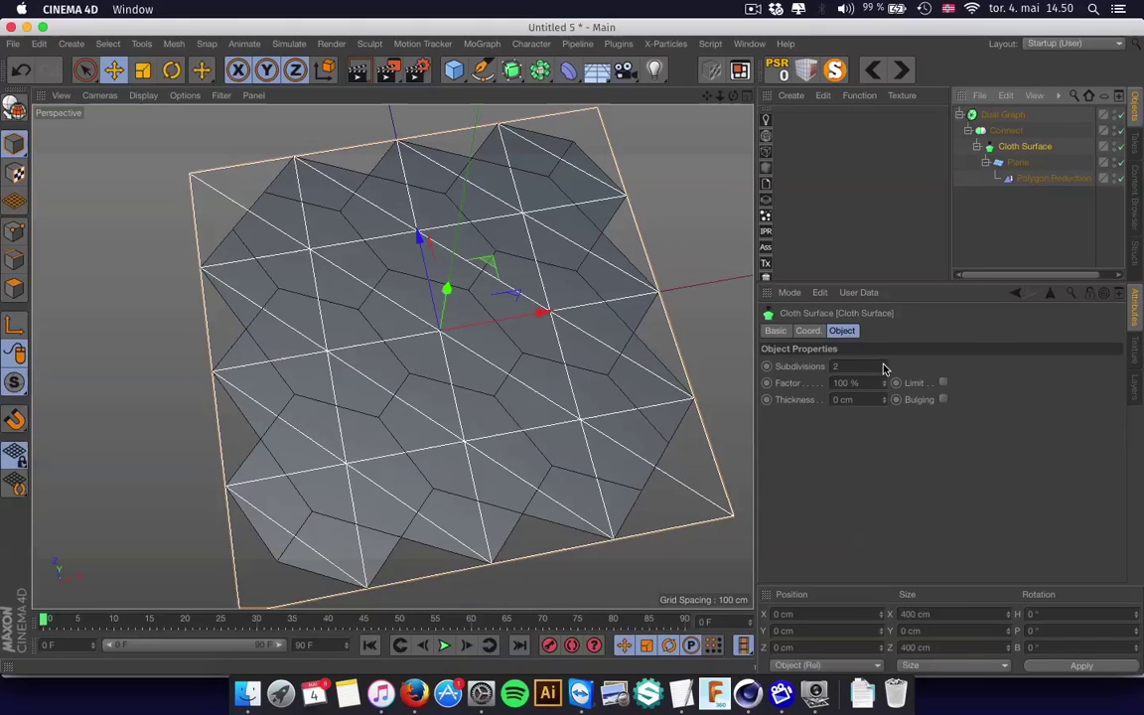
{"action": "left_click_drag", "start_coordinate": [885, 368], "coordinate": [880, 355]}
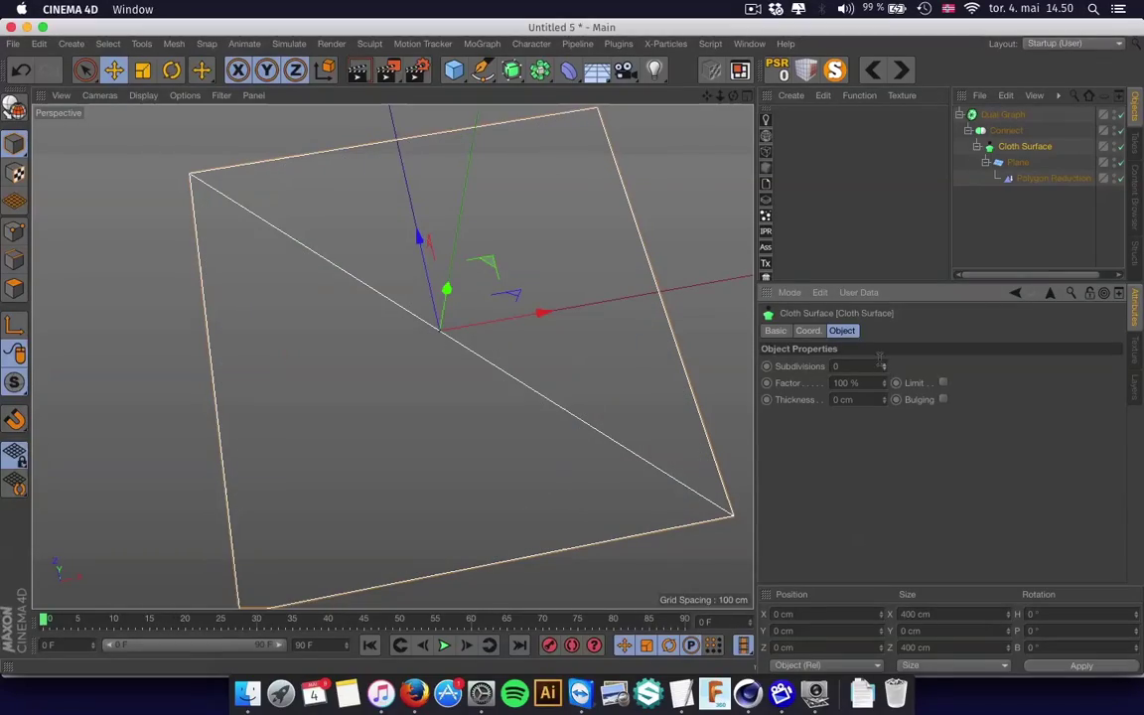
{"action": "left_click", "coordinate": [885, 364]}
{"action": "left_click", "coordinate": [885, 365]}
{"action": "left_click", "coordinate": [885, 364]}
{"action": "left_click_drag", "start_coordinate": [378, 320], "coordinate": [472, 288], "text": "alt"}
{"action": "left_click", "coordinate": [1039, 210]}
{"action": "left_click_drag", "start_coordinate": [393, 357], "coordinate": [450, 321], "text": "alt"}
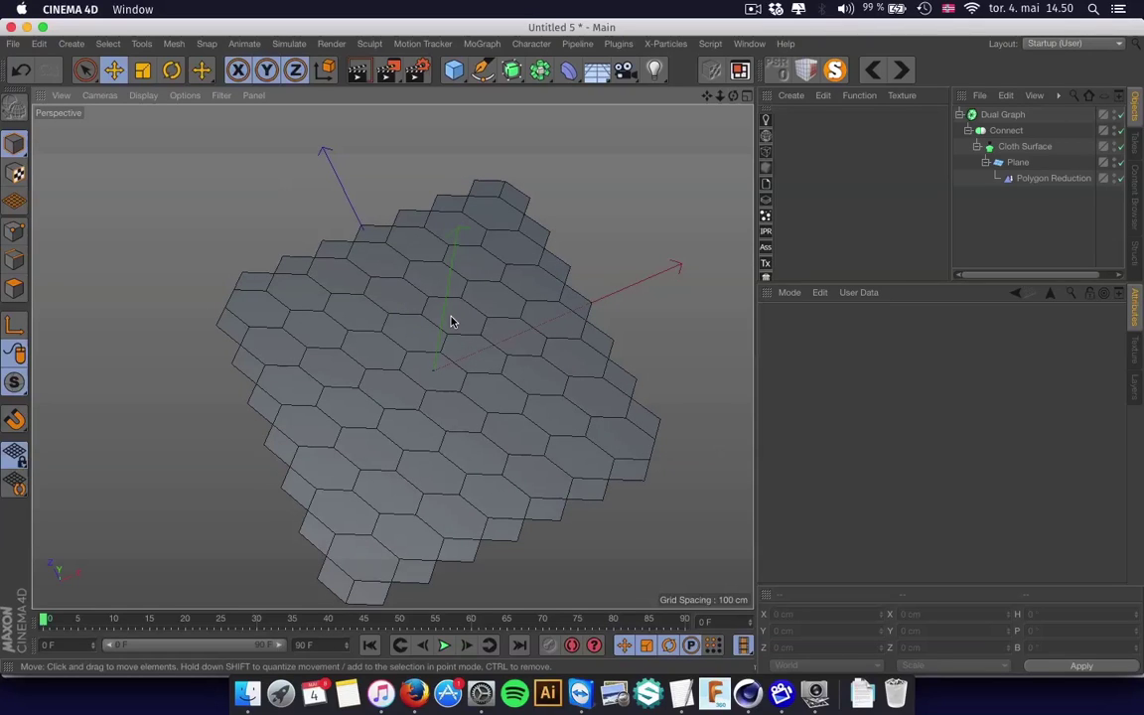